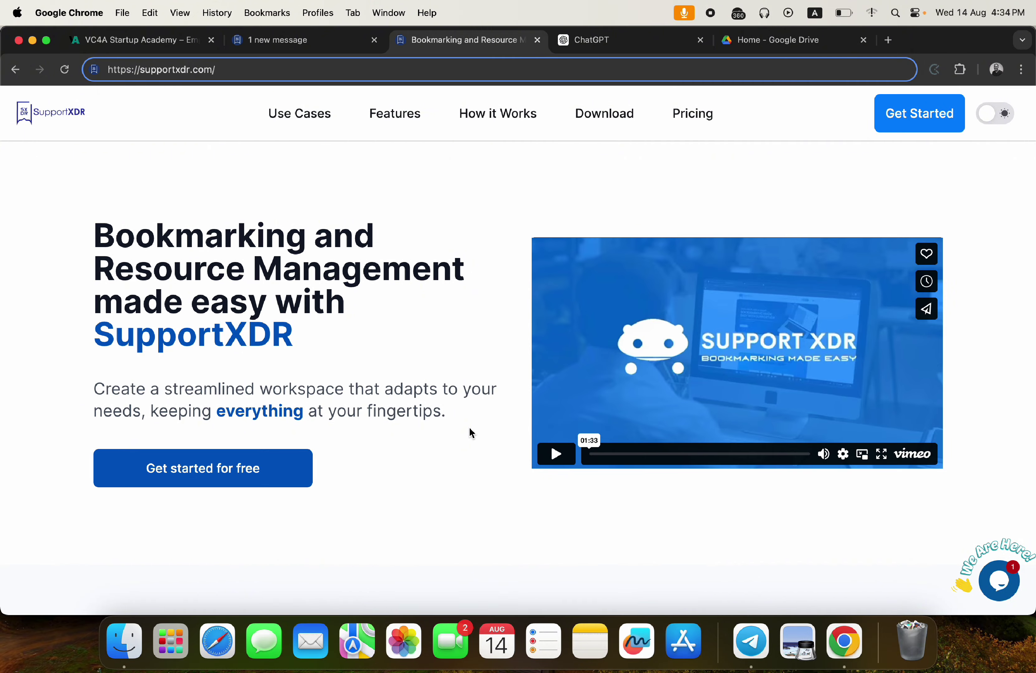
- Look over the SupportXDR homepage's introduction and its use cases for service providers, business owners and online educators
{"action": "scroll", "coordinate": [469, 427], "scroll_direction": "down", "scroll_amount": 20}
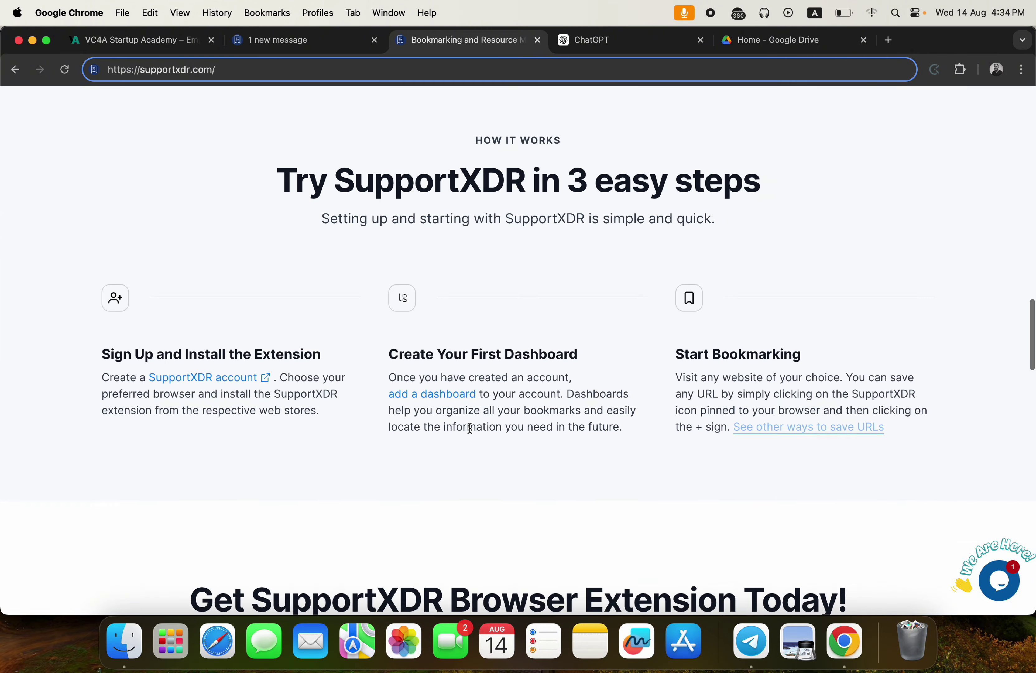
{"action": "scroll", "coordinate": [469, 427], "scroll_direction": "up", "scroll_amount": 15}
{"action": "scroll", "coordinate": [469, 428], "scroll_direction": "up", "scroll_amount": 10}
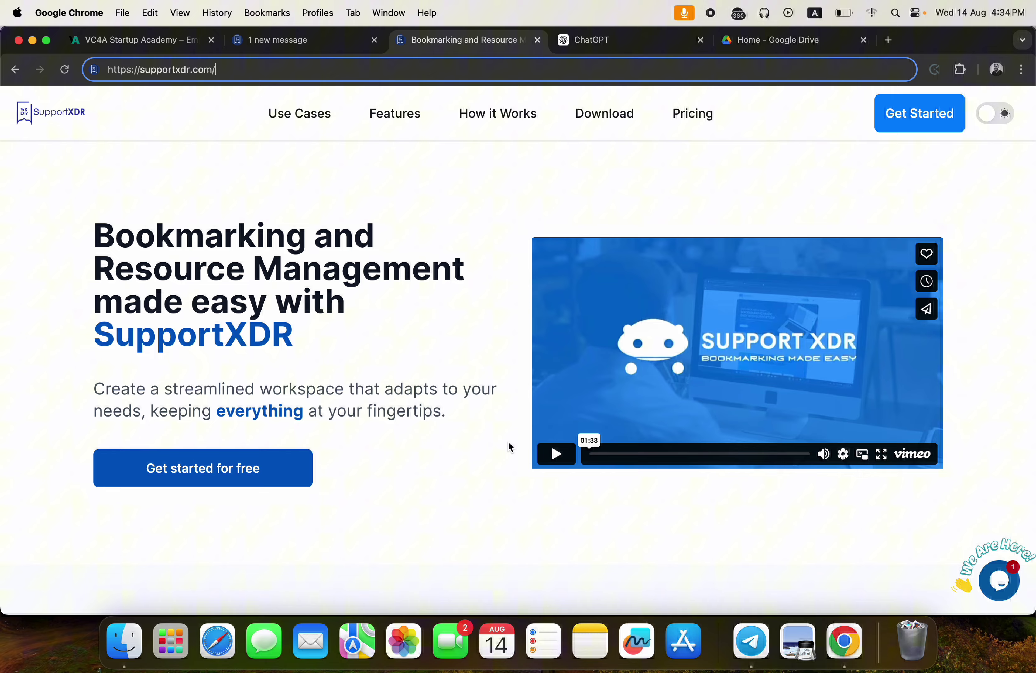
{"action": "scroll", "coordinate": [509, 443], "scroll_direction": "down", "scroll_amount": 9}
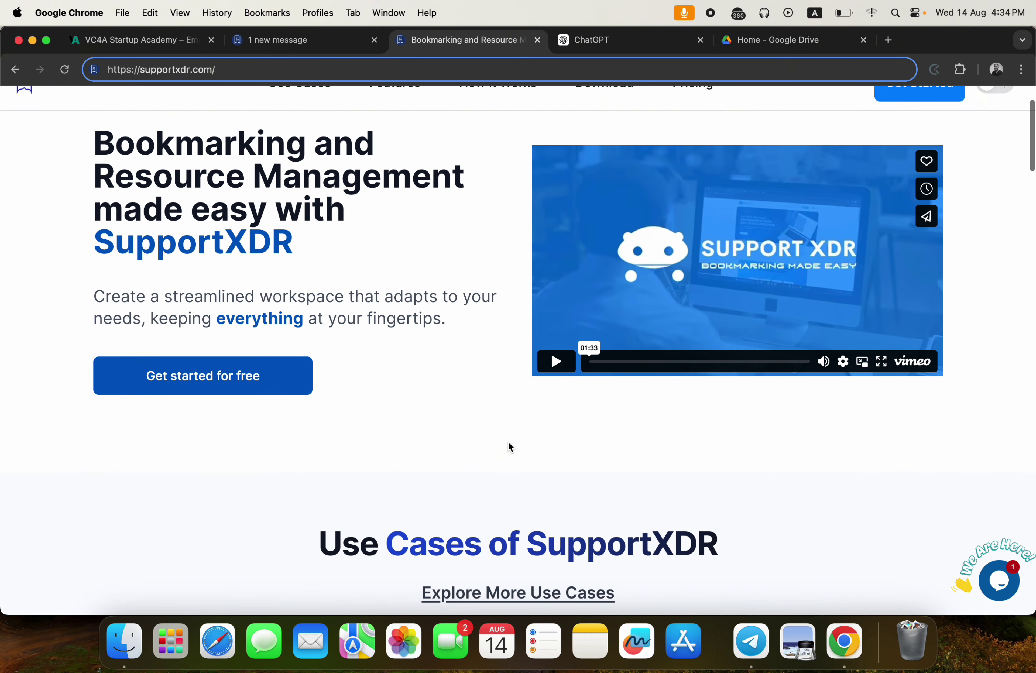
{"action": "scroll", "coordinate": [509, 444], "scroll_direction": "down", "scroll_amount": 5}
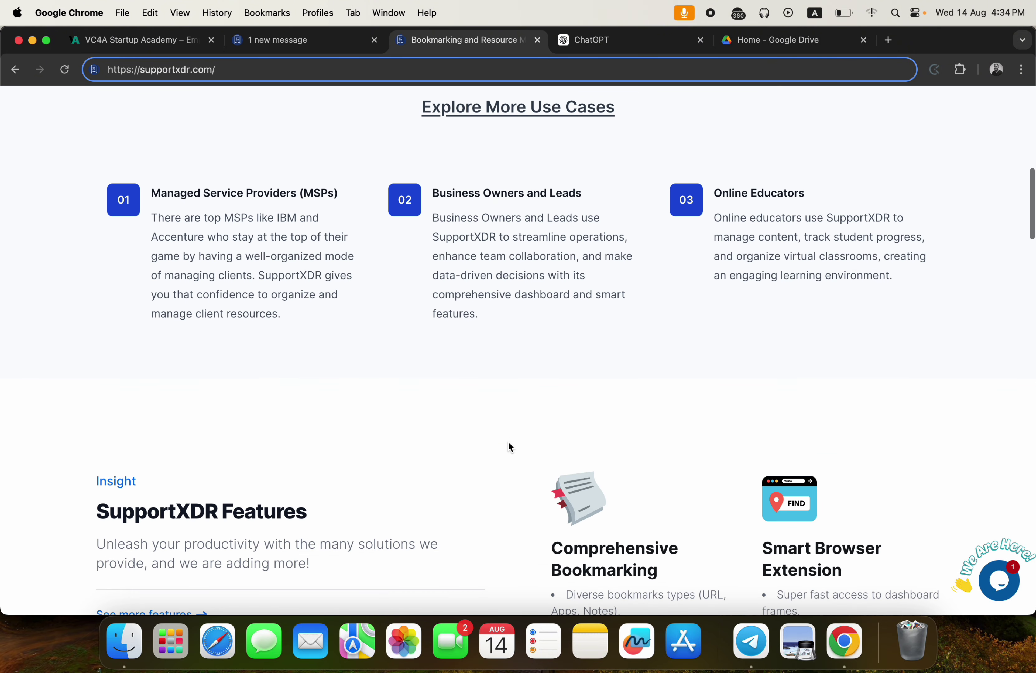
{"action": "scroll", "coordinate": [510, 446], "scroll_direction": "up", "scroll_amount": 5}
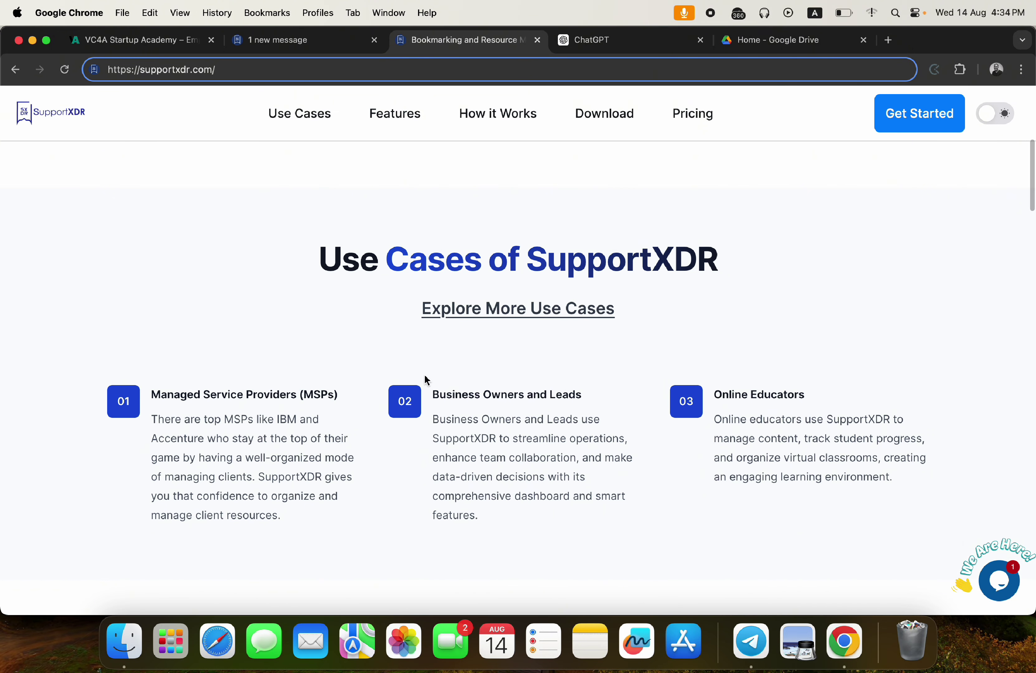
{"action": "scroll", "coordinate": [392, 448], "scroll_direction": "down", "scroll_amount": 1}
{"action": "scroll", "coordinate": [390, 444], "scroll_direction": "down", "scroll_amount": 1}
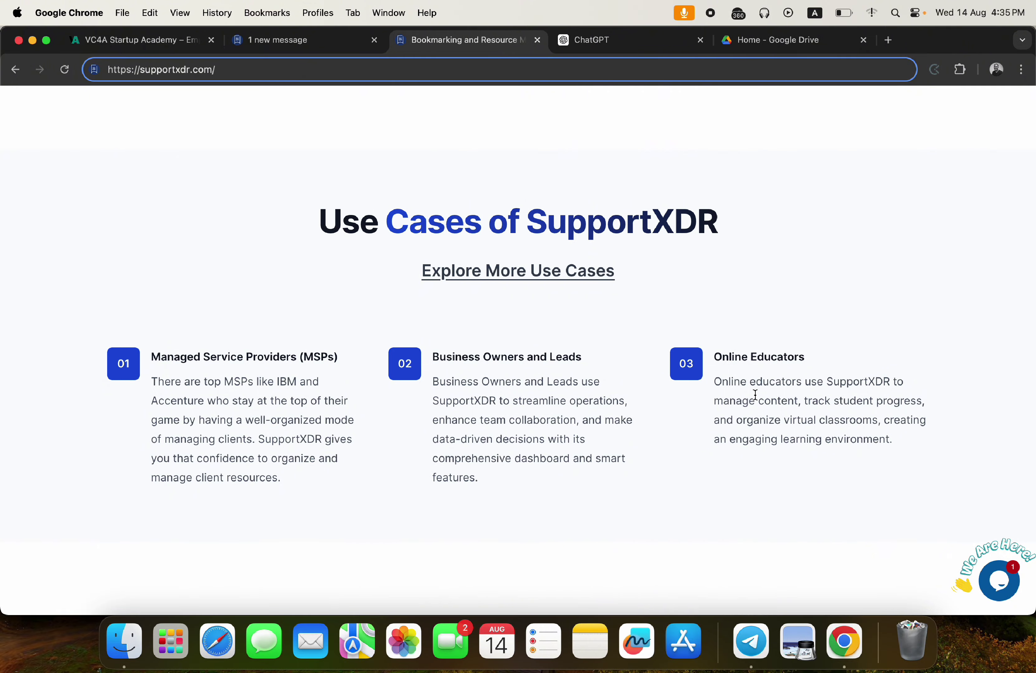
- Review the homepage's feature list, the three-step setup guide and the browser extension downloads
{"action": "scroll", "coordinate": [755, 395], "scroll_direction": "down", "scroll_amount": 15}
{"action": "scroll", "coordinate": [755, 396], "scroll_direction": "up", "scroll_amount": 20}
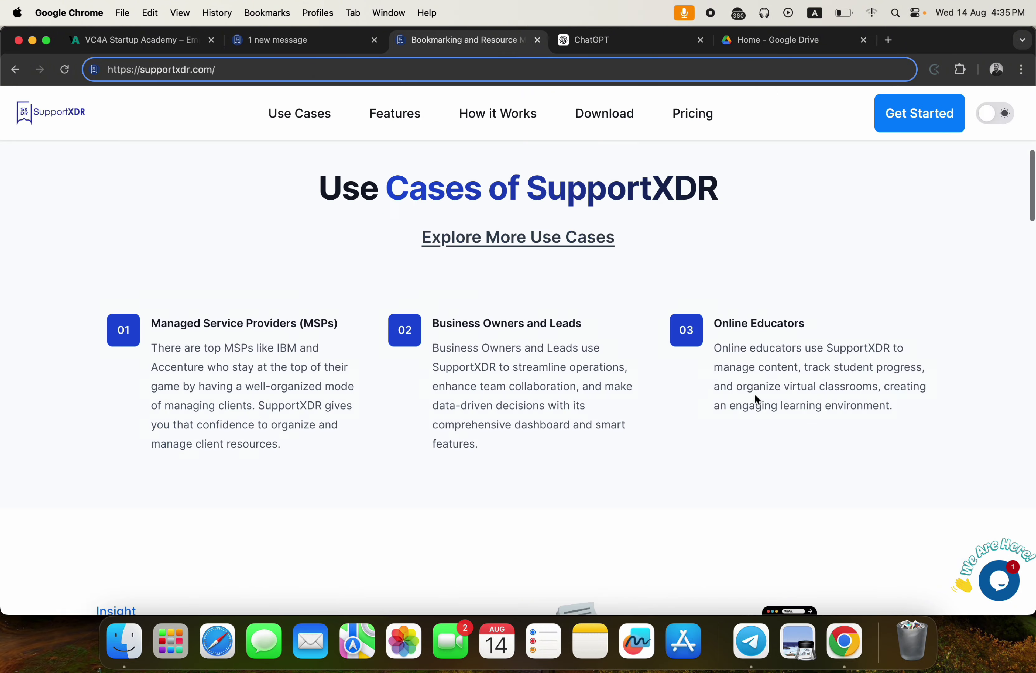
{"action": "scroll", "coordinate": [754, 399], "scroll_direction": "down", "scroll_amount": 10}
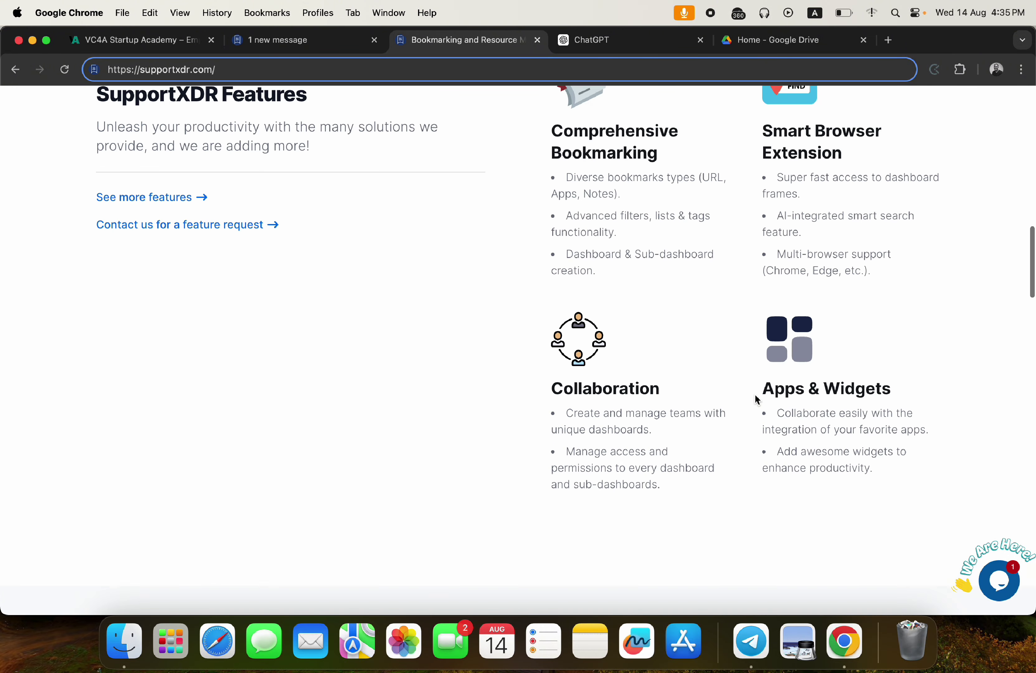
{"action": "scroll", "coordinate": [755, 400], "scroll_direction": "up", "scroll_amount": 4}
{"action": "scroll", "coordinate": [756, 398], "scroll_direction": "up", "scroll_amount": 8}
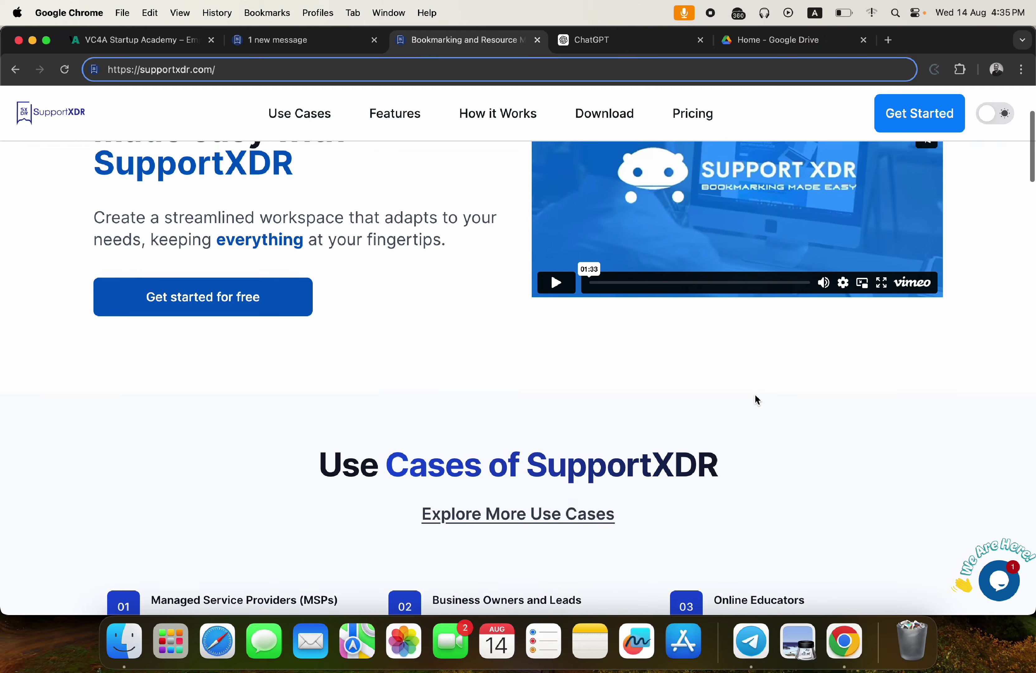
{"action": "scroll", "coordinate": [757, 398], "scroll_direction": "down", "scroll_amount": 12}
{"action": "scroll", "coordinate": [757, 398], "scroll_direction": "down", "scroll_amount": 10}
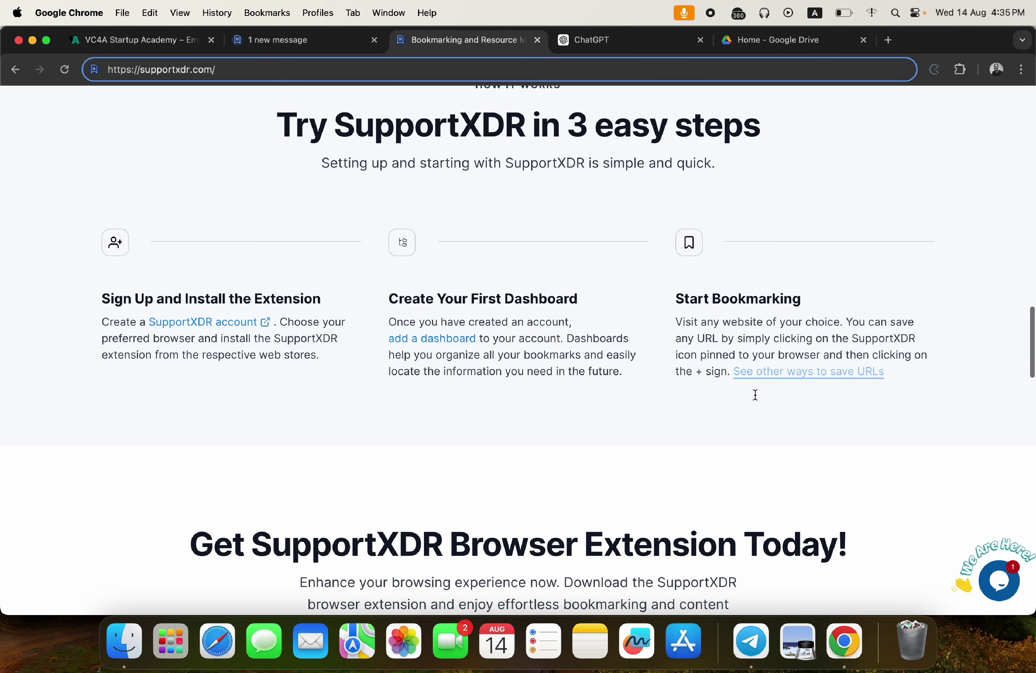
{"action": "scroll", "coordinate": [754, 396], "scroll_direction": "down", "scroll_amount": 6}
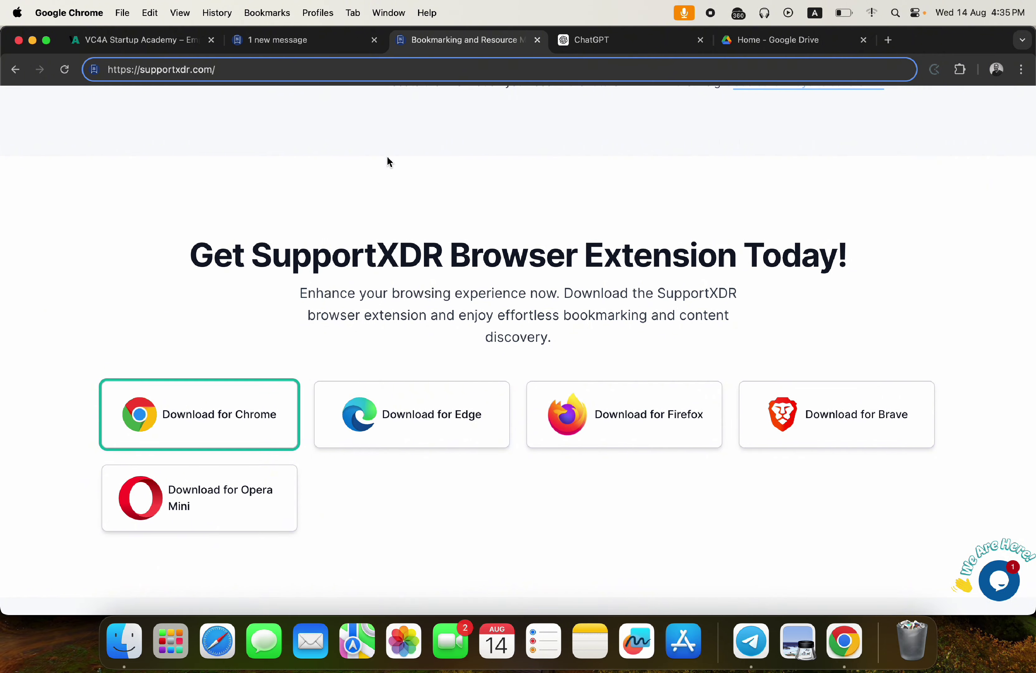
- Switch to the SupportXDR dashboard, open the Nocode Africa Bootcamp sub-dashboard and display its bookmarks as Cards
{"action": "left_click", "coordinate": [313, 46]}
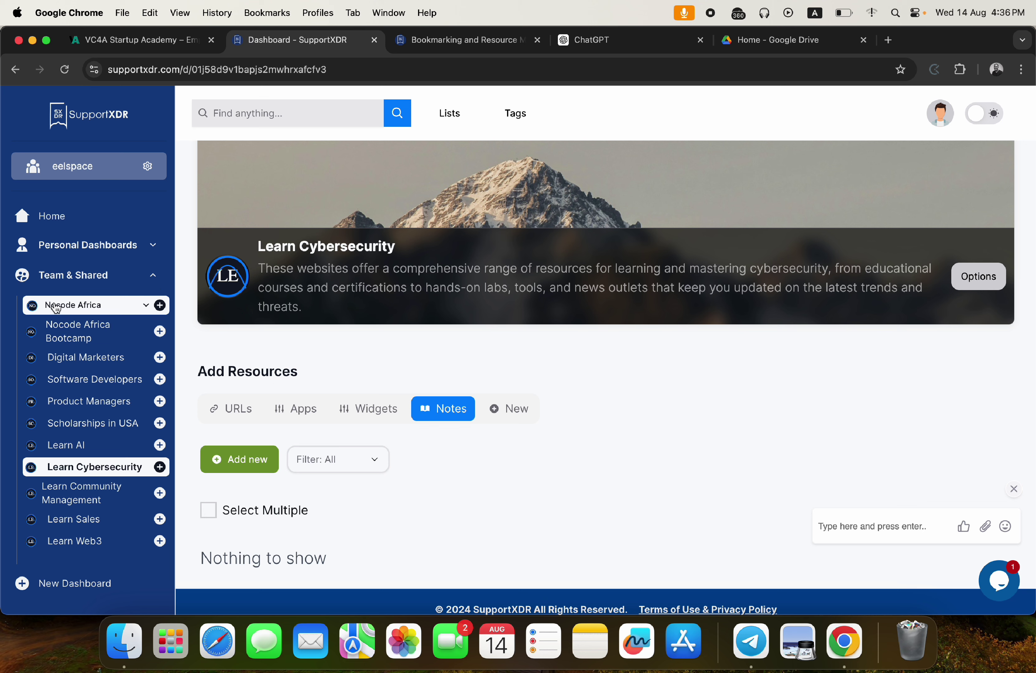
{"action": "left_click", "coordinate": [70, 308]}
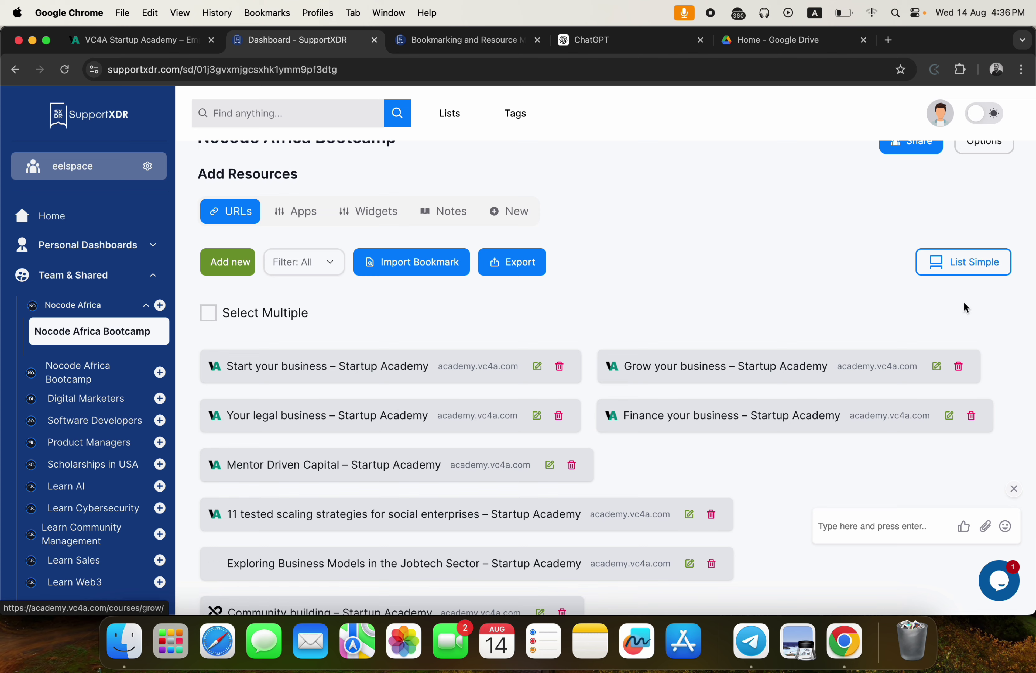
{"action": "left_click", "coordinate": [966, 271]}
{"action": "left_click", "coordinate": [935, 322]}
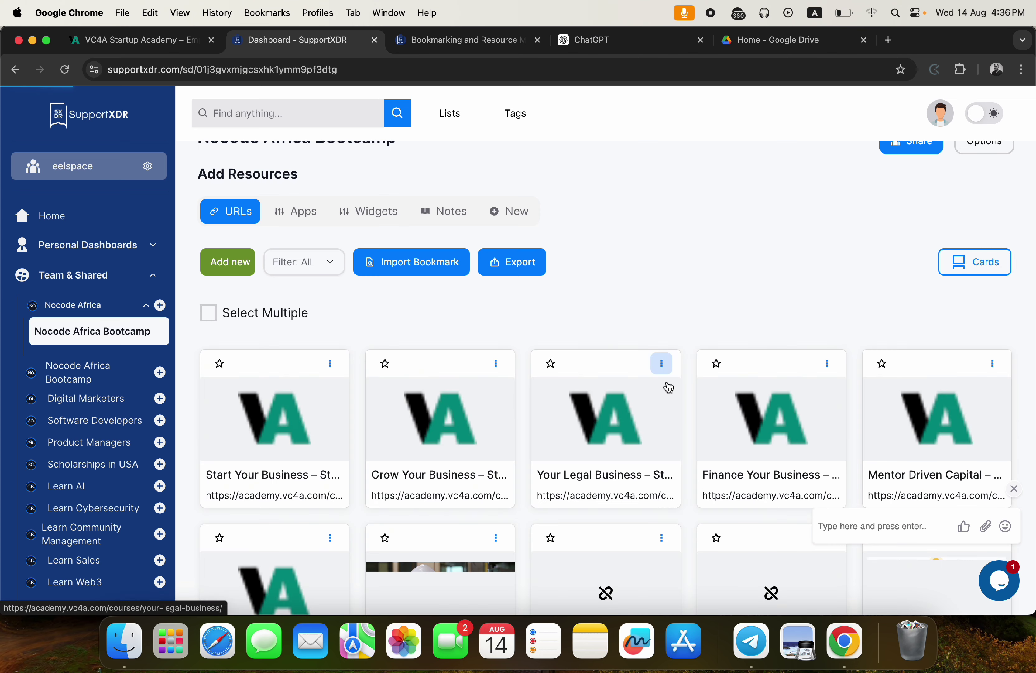
- Look through the bookmarked course cards in the Nocode Africa Bootcamp sub-dashboard
{"action": "scroll", "coordinate": [682, 445], "scroll_direction": "down", "scroll_amount": 4}
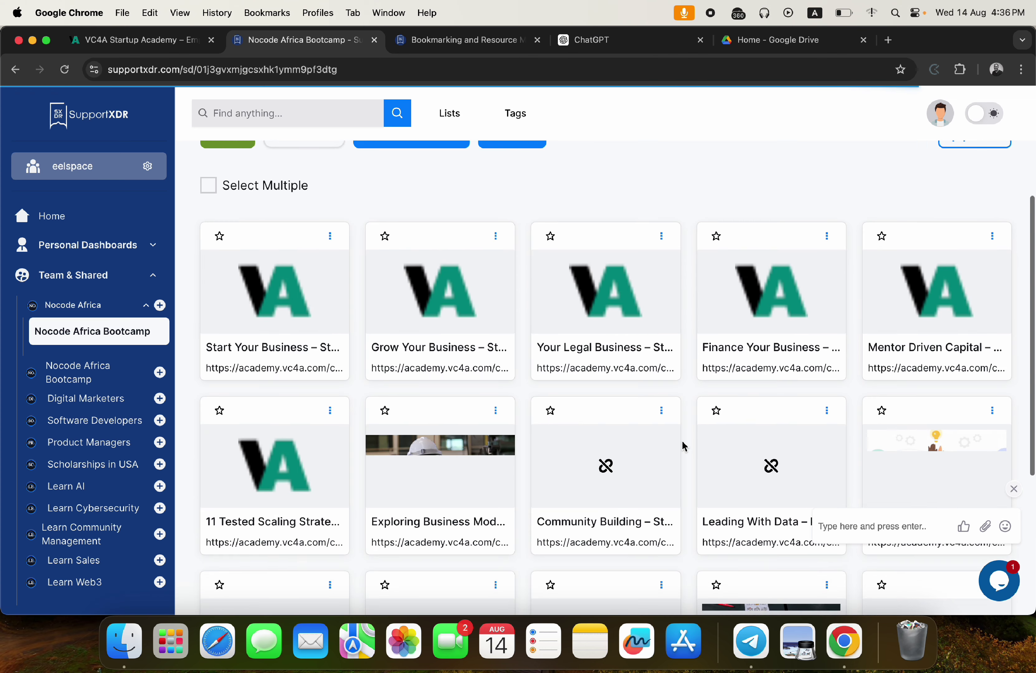
{"action": "scroll", "coordinate": [682, 444], "scroll_direction": "down", "scroll_amount": 2}
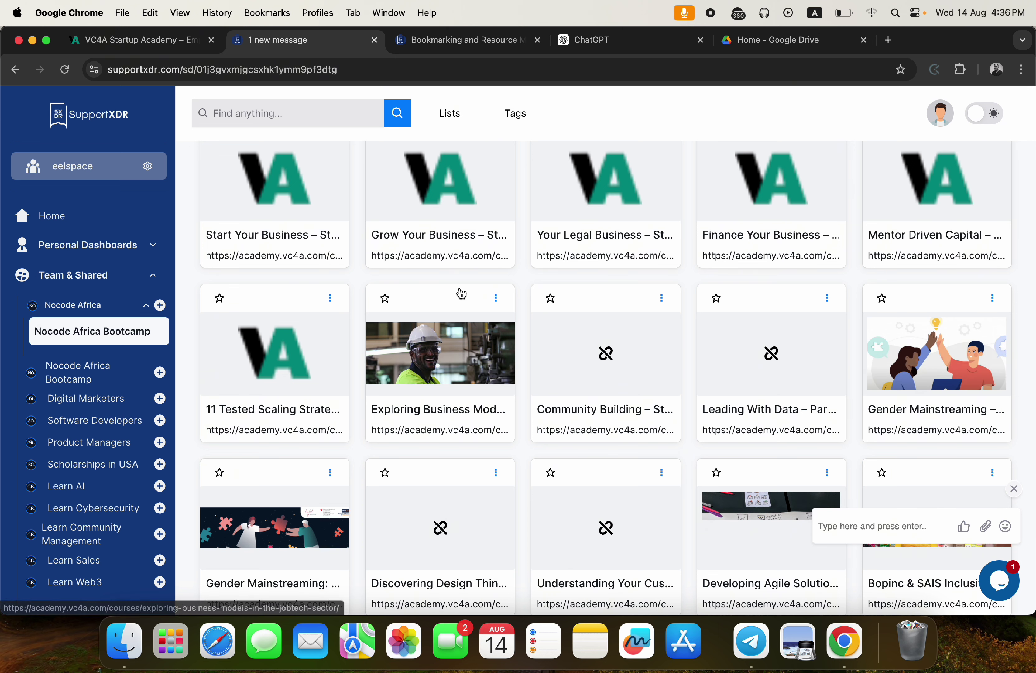
{"action": "scroll", "coordinate": [461, 294], "scroll_direction": "up", "scroll_amount": 3}
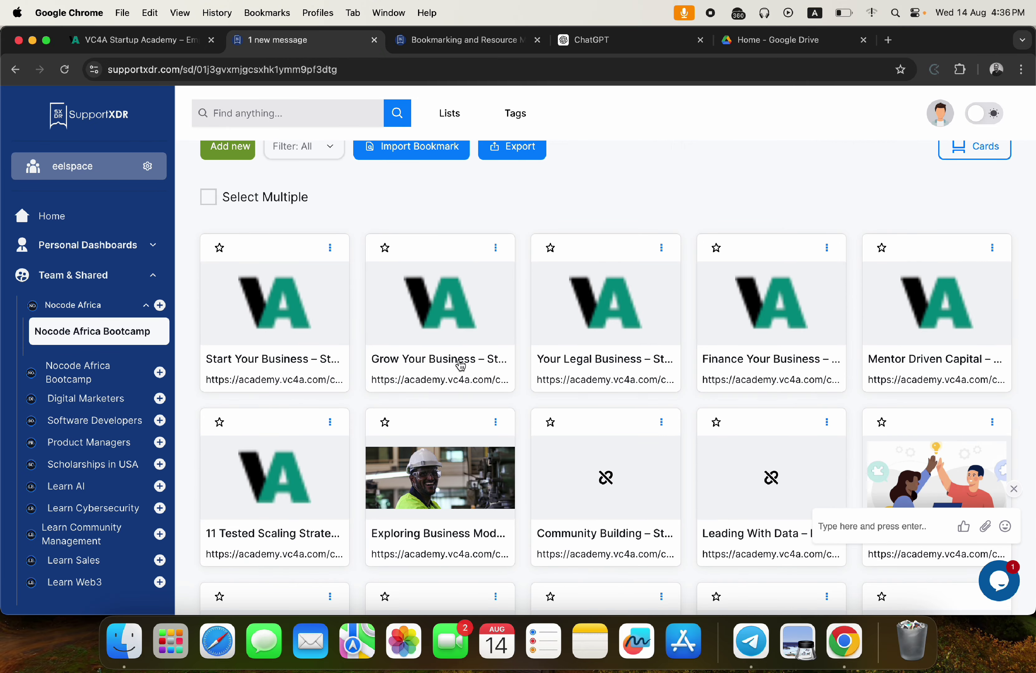
{"action": "scroll", "coordinate": [462, 364], "scroll_direction": "down", "scroll_amount": 4}
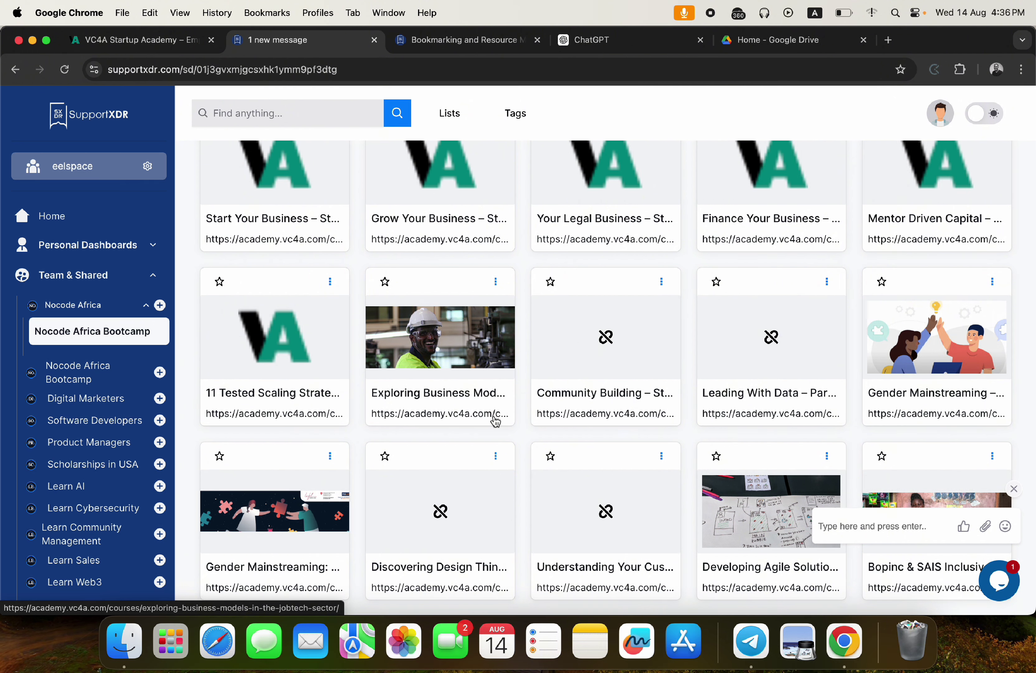
{"action": "scroll", "coordinate": [495, 421], "scroll_direction": "down", "scroll_amount": 3}
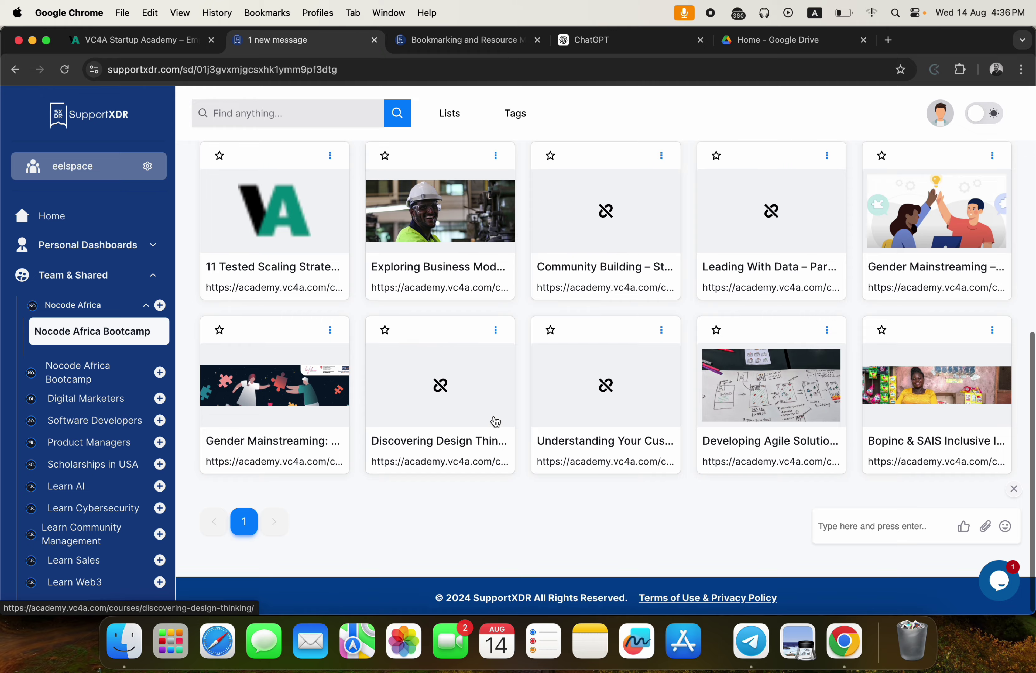
{"action": "scroll", "coordinate": [496, 422], "scroll_direction": "up", "scroll_amount": 5}
{"action": "scroll", "coordinate": [495, 421], "scroll_direction": "up", "scroll_amount": 2}
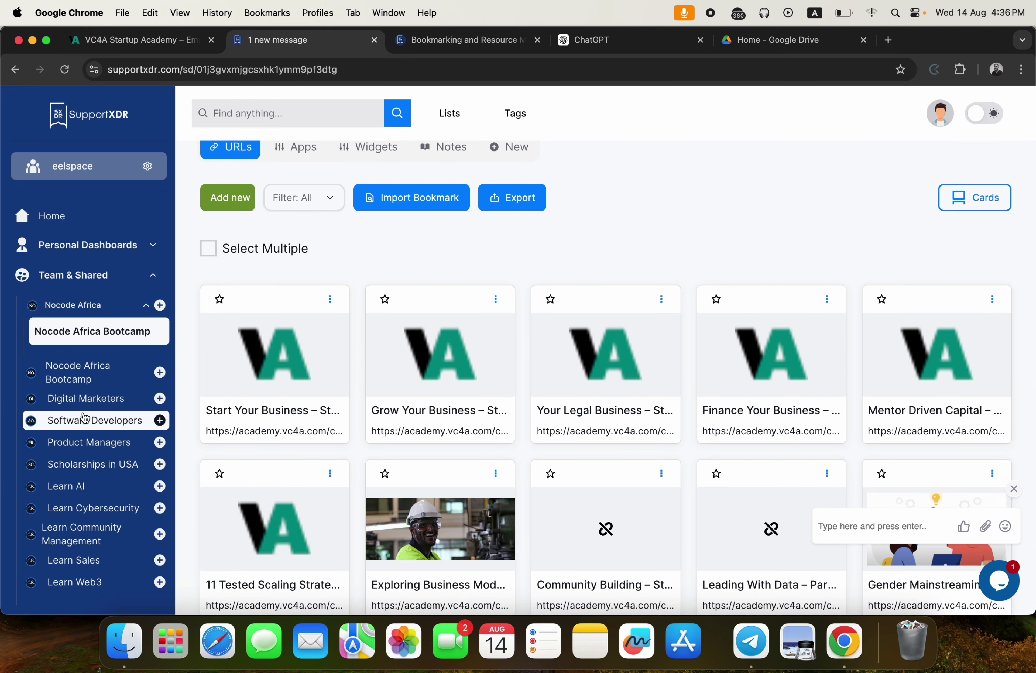
- Open the Digital Marketers and Software Developers dashboards in turn and review their bookmarked URLs
{"action": "left_click", "coordinate": [65, 405]}
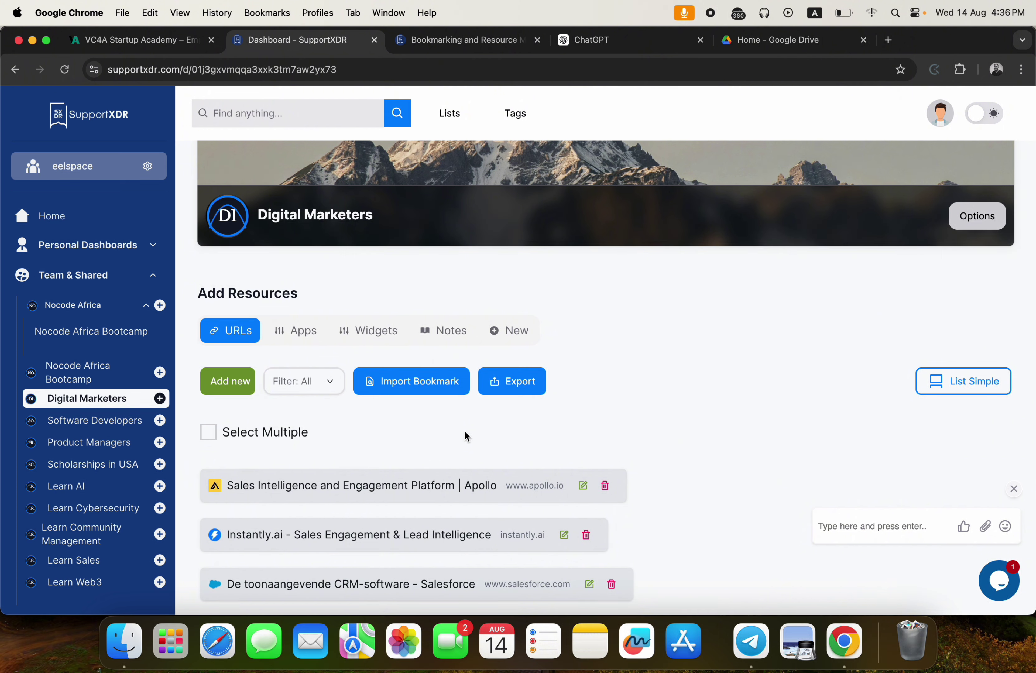
{"action": "scroll", "coordinate": [692, 417], "scroll_direction": "down", "scroll_amount": 5}
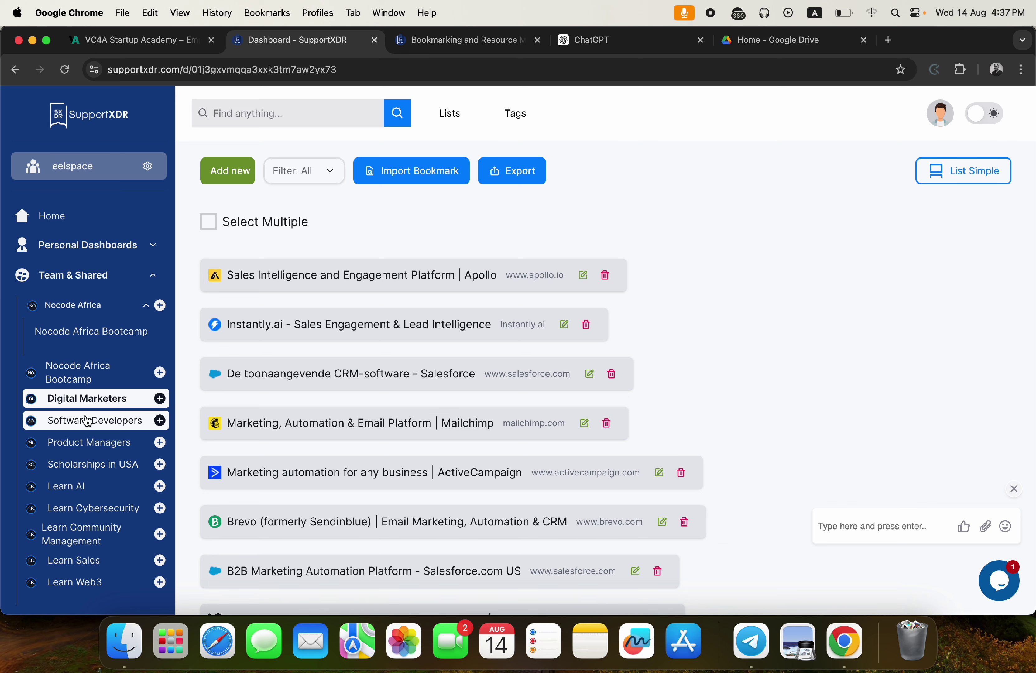
{"action": "left_click", "coordinate": [98, 427]}
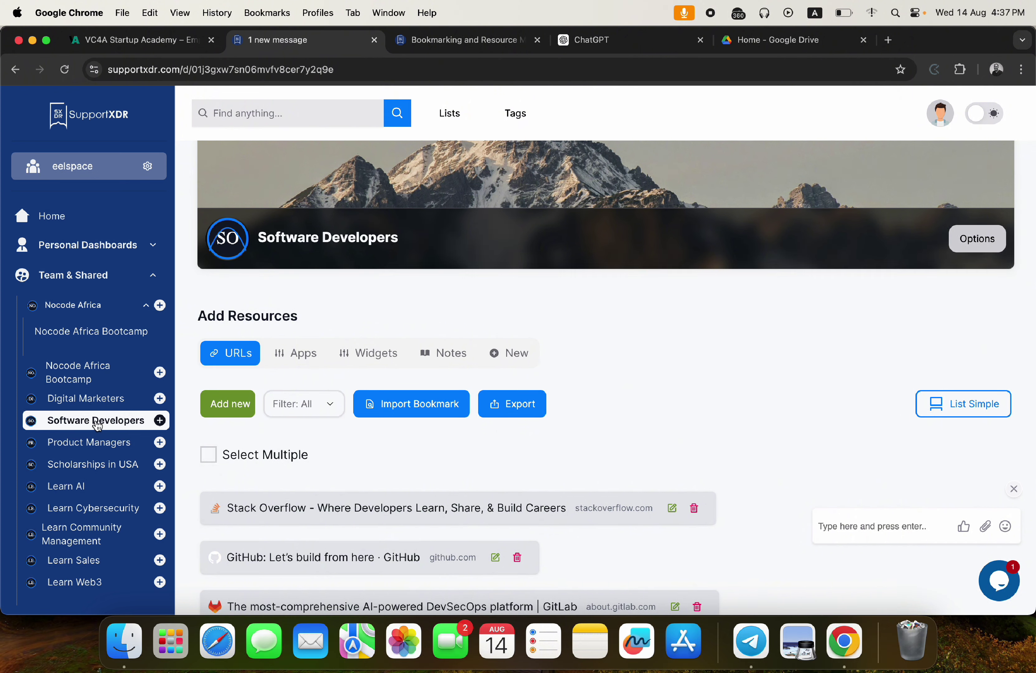
{"action": "scroll", "coordinate": [477, 513], "scroll_direction": "down", "scroll_amount": 8}
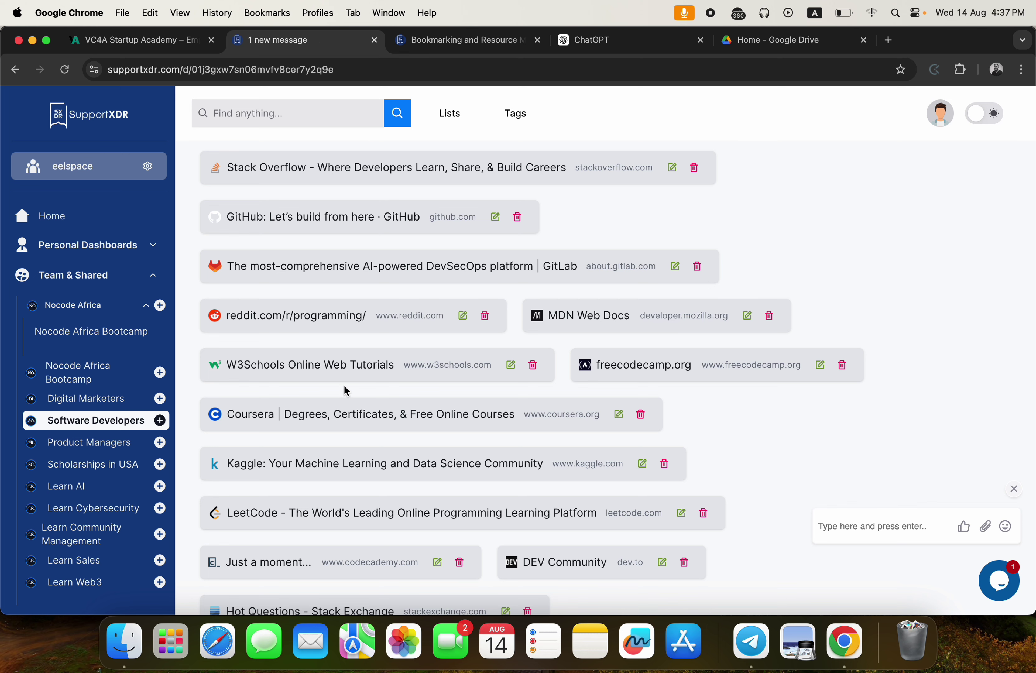
- Open the Scholarships in USA dashboard and review its list of university links
{"action": "left_click", "coordinate": [76, 453]}
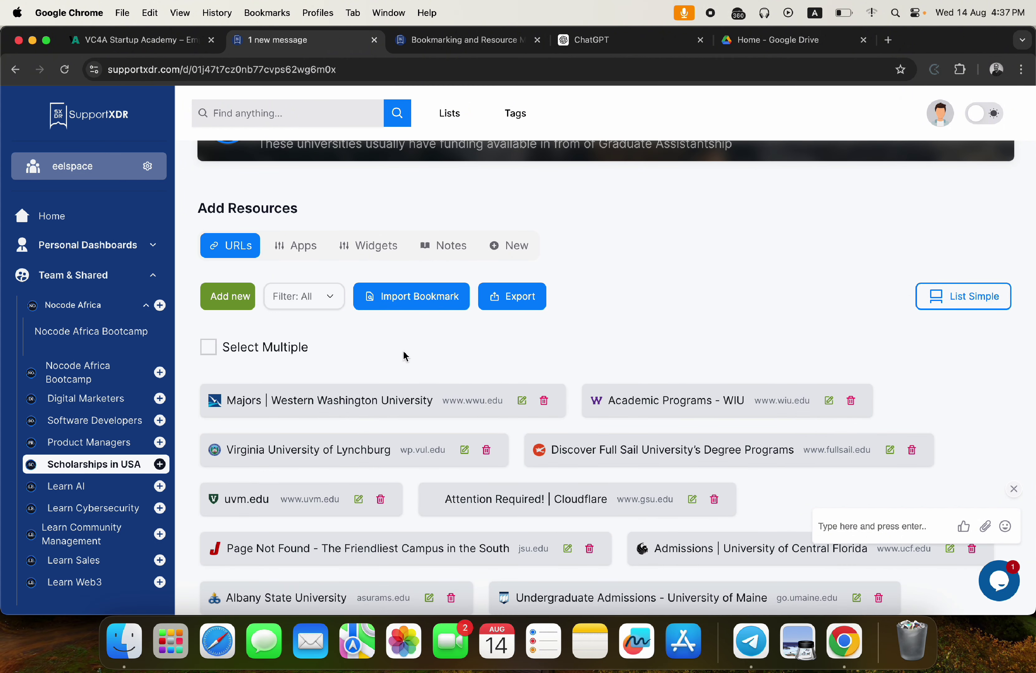
{"action": "scroll", "coordinate": [549, 366], "scroll_direction": "down", "scroll_amount": 7}
{"action": "scroll", "coordinate": [484, 358], "scroll_direction": "up", "scroll_amount": 5}
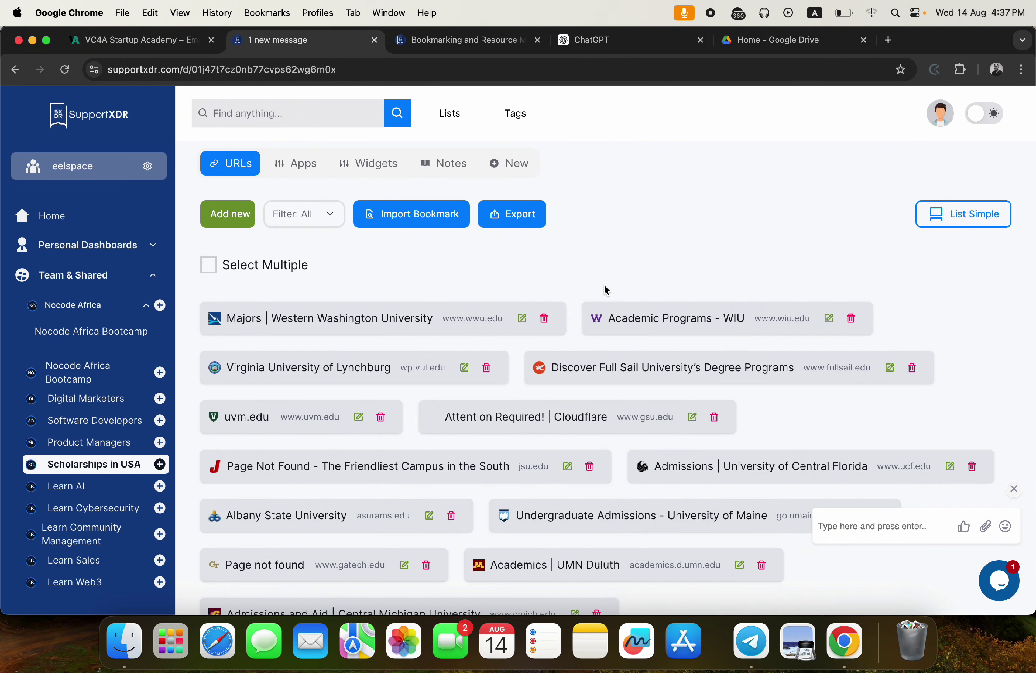
- Open the Learn AI dashboard and look through its bookmark cards
{"action": "left_click", "coordinate": [75, 491]}
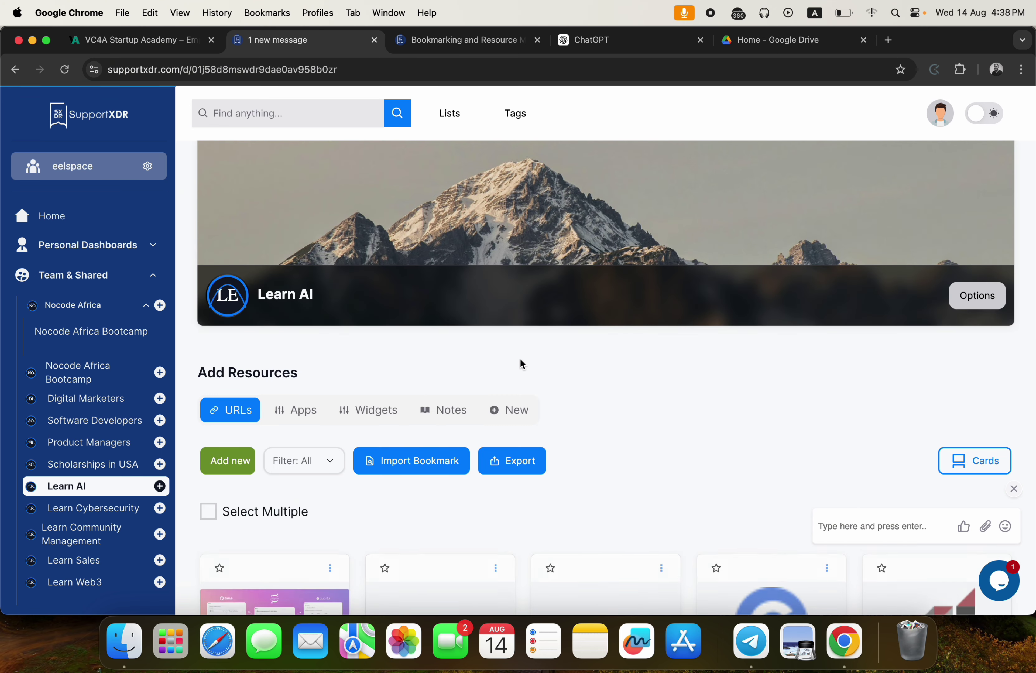
{"action": "scroll", "coordinate": [546, 363], "scroll_direction": "down", "scroll_amount": 3}
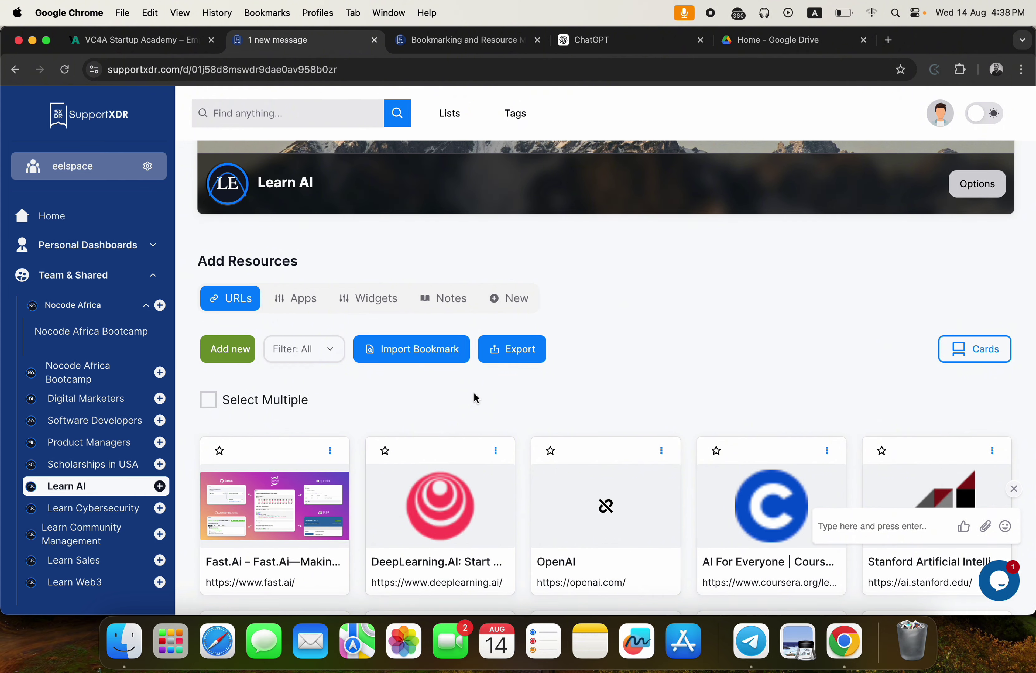
{"action": "scroll", "coordinate": [614, 403], "scroll_direction": "down", "scroll_amount": 10}
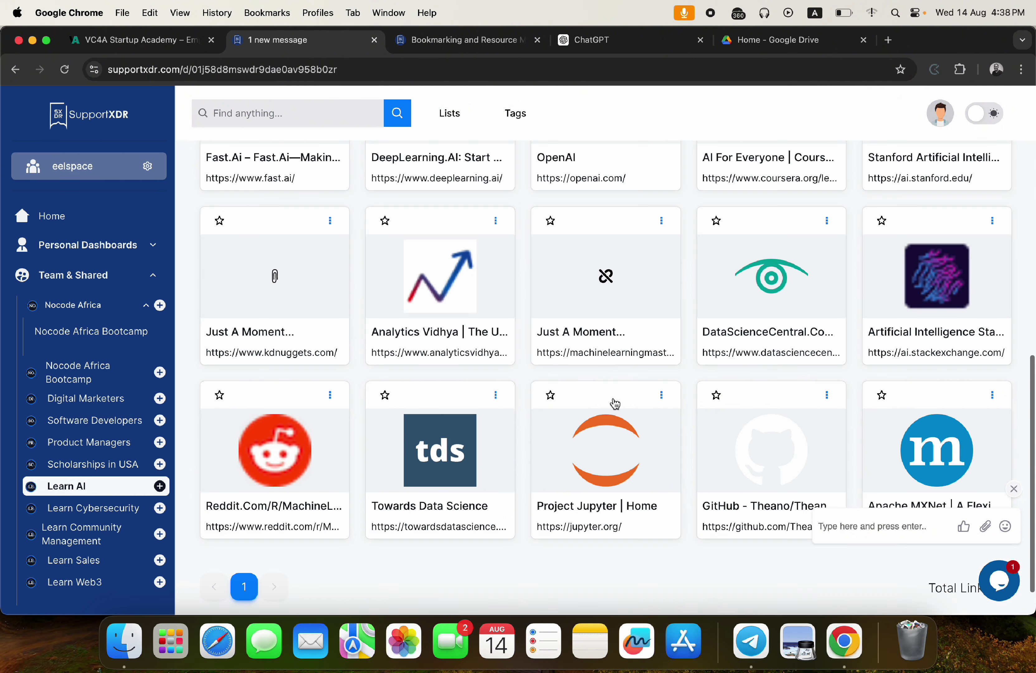
{"action": "scroll", "coordinate": [614, 403], "scroll_direction": "up", "scroll_amount": 7}
{"action": "scroll", "coordinate": [614, 403], "scroll_direction": "up", "scroll_amount": 2}
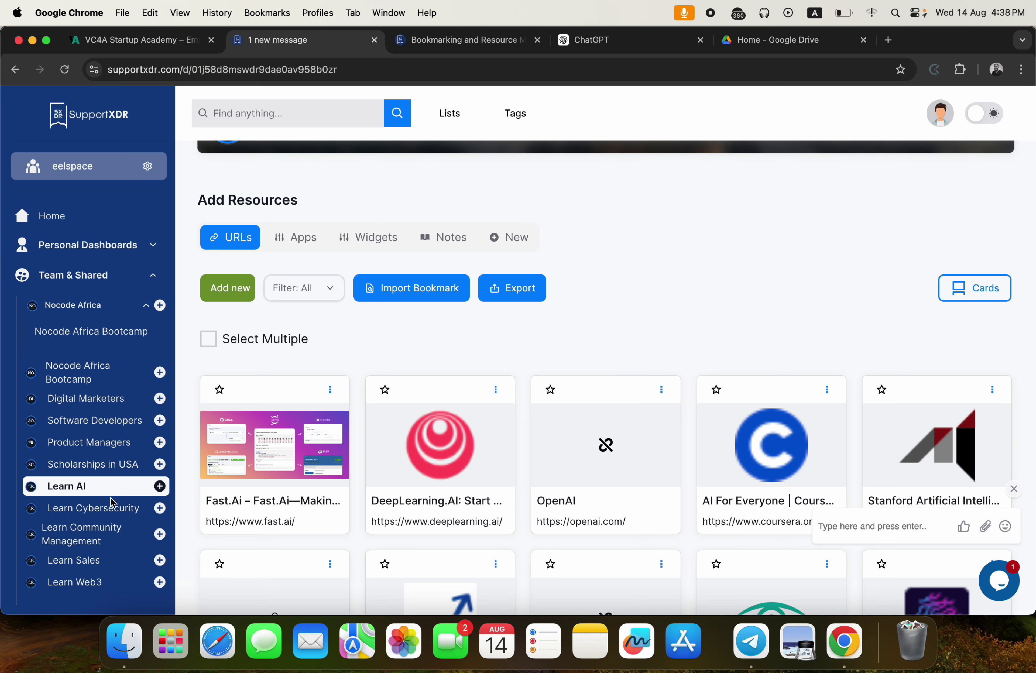
- Open the Learn Cybersecurity dashboard and look through its bookmark cards
{"action": "left_click", "coordinate": [96, 509]}
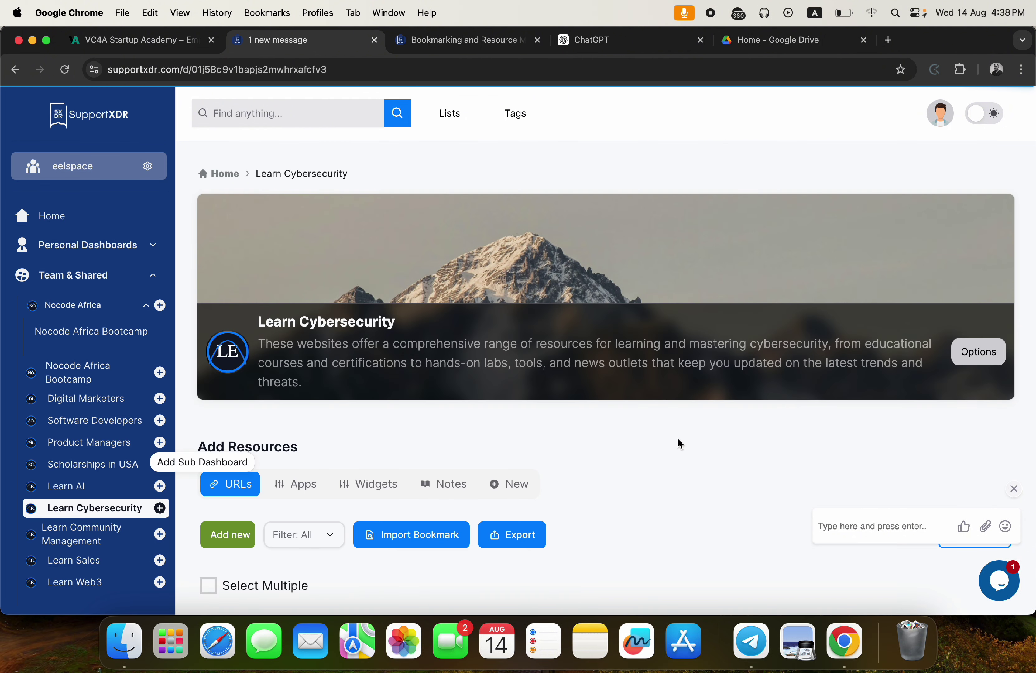
{"action": "scroll", "coordinate": [679, 443], "scroll_direction": "down", "scroll_amount": 6}
{"action": "scroll", "coordinate": [680, 445], "scroll_direction": "down", "scroll_amount": 1}
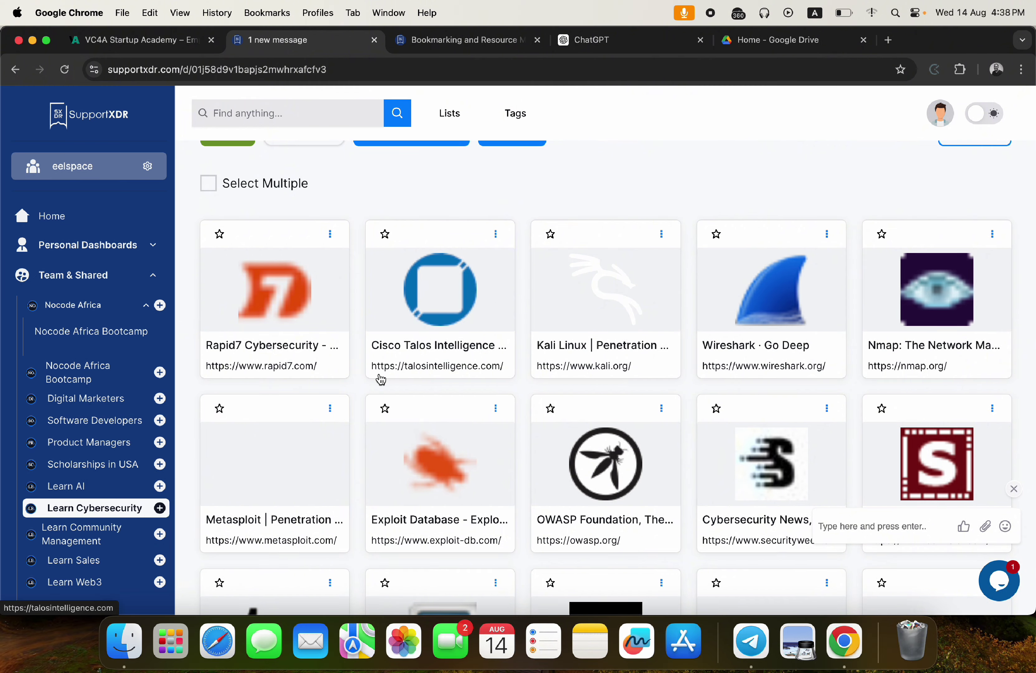
{"action": "scroll", "coordinate": [379, 375], "scroll_direction": "down", "scroll_amount": 2}
- View the Learn Community Management, Learn Sales and Learn Web3 dashboards one after another
{"action": "left_click", "coordinate": [79, 533]}
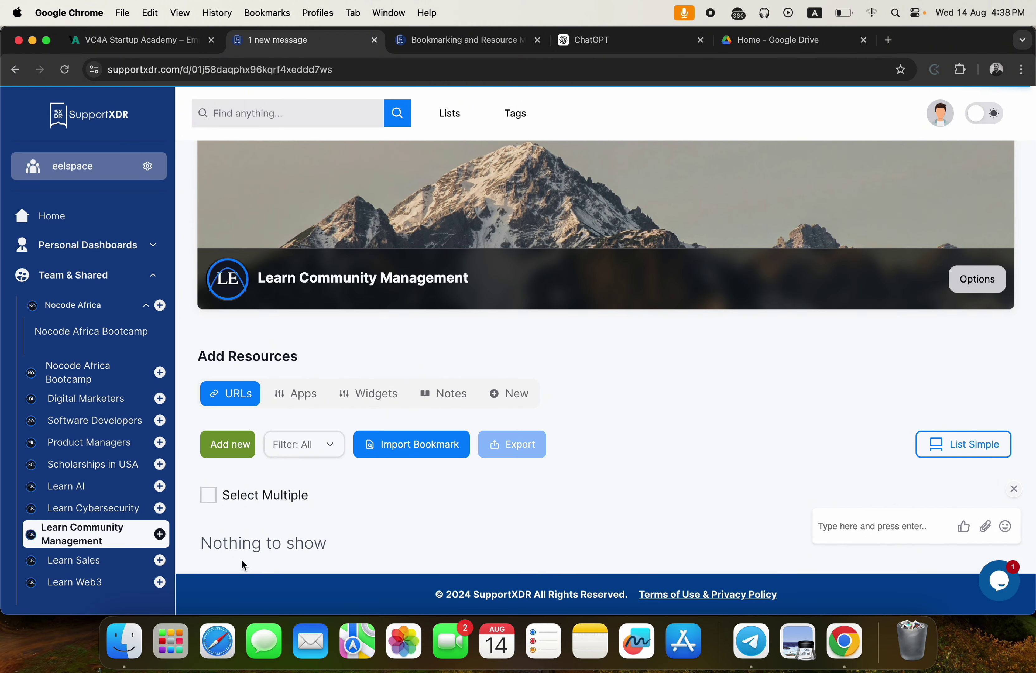
{"action": "left_click", "coordinate": [70, 564]}
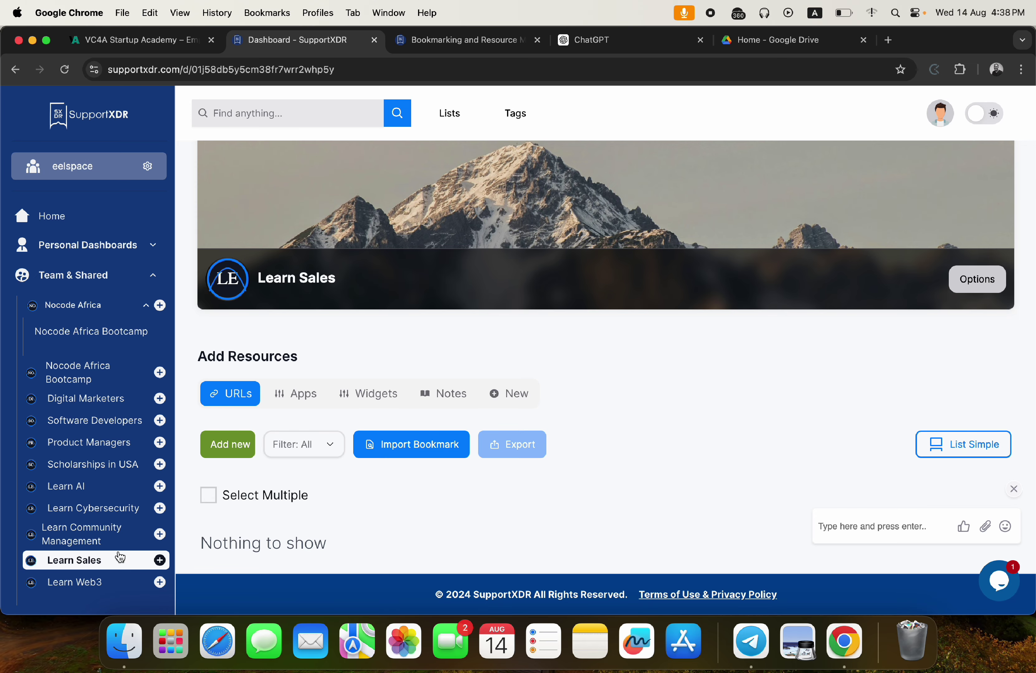
{"action": "left_click", "coordinate": [88, 587]}
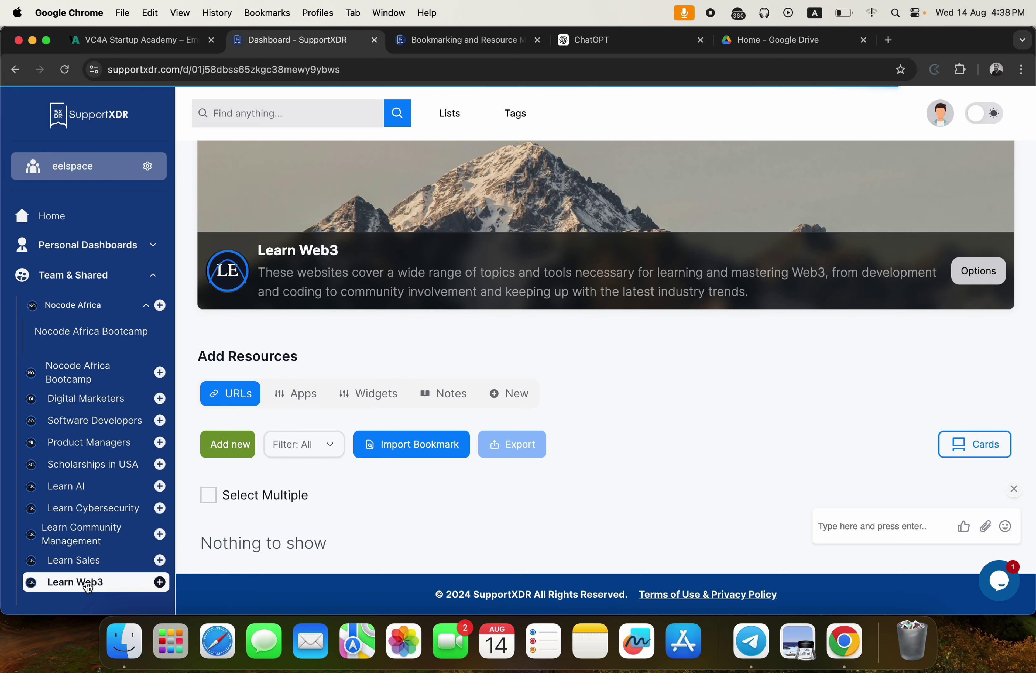
- Look through the bookmark cards in the Learn Web3 dashboard
{"action": "scroll", "coordinate": [620, 363], "scroll_direction": "down", "scroll_amount": 10}
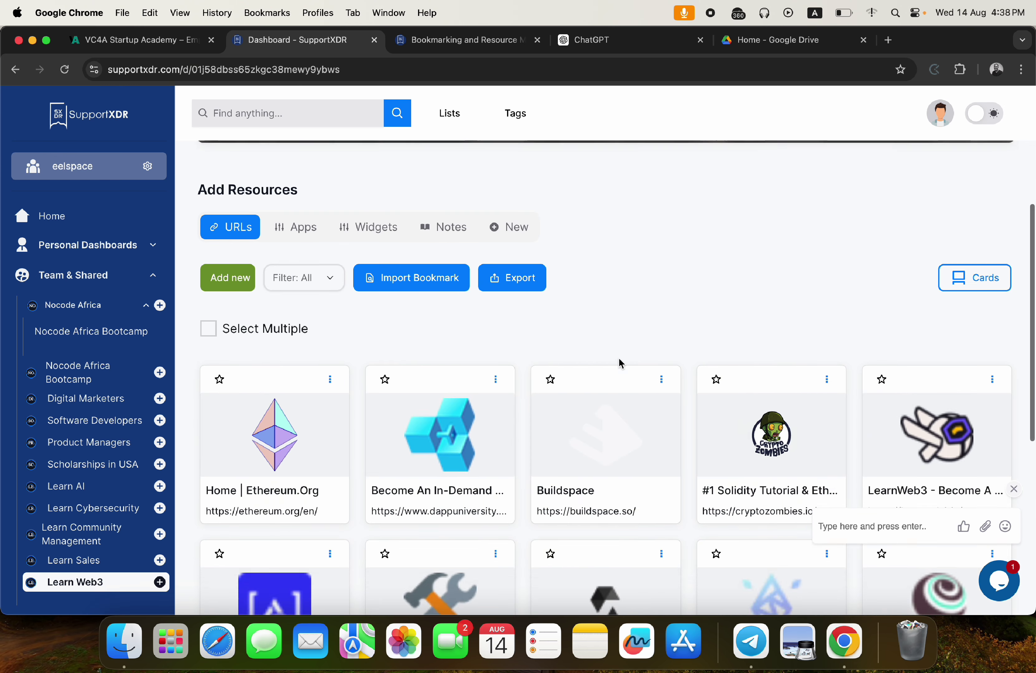
{"action": "scroll", "coordinate": [619, 363], "scroll_direction": "up", "scroll_amount": 10}
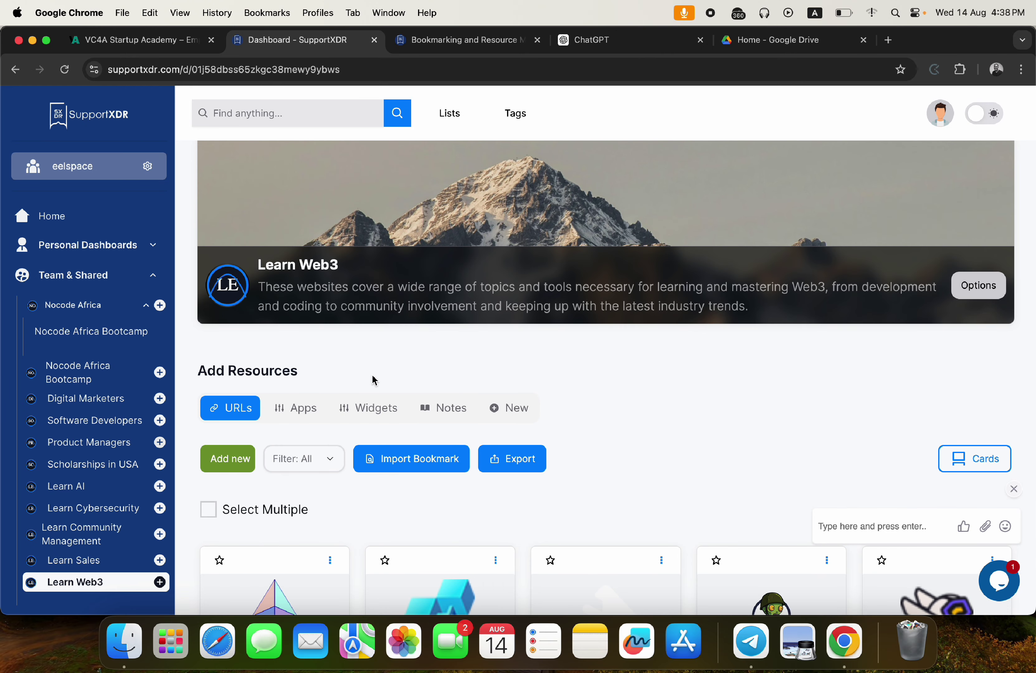
{"action": "scroll", "coordinate": [624, 432], "scroll_direction": "down", "scroll_amount": 5}
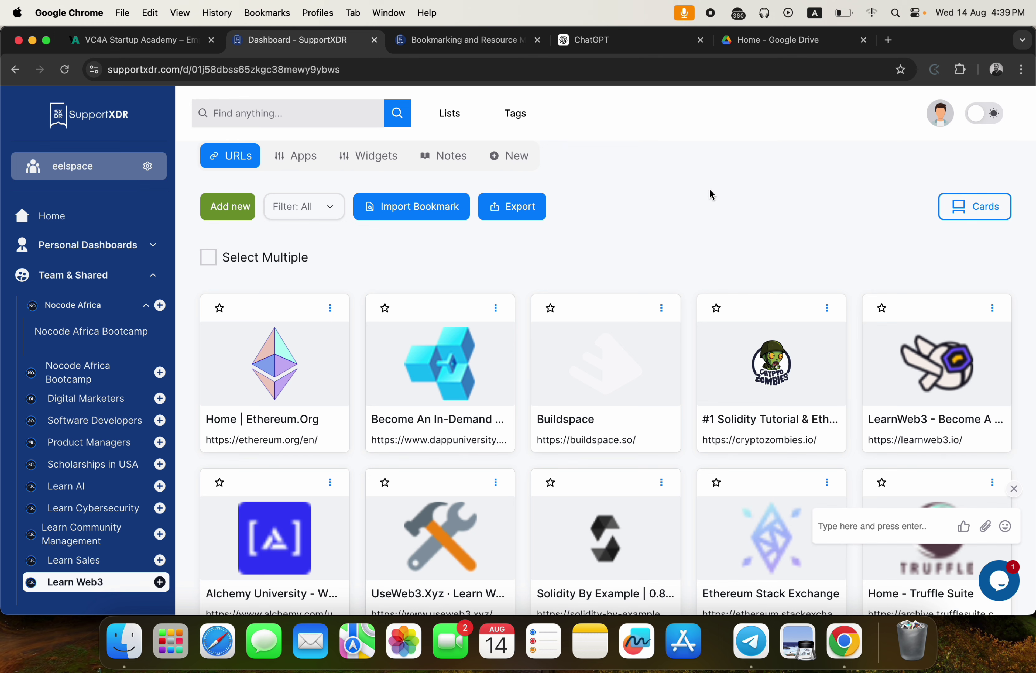
- Log out of the SupportXDR account and confirm the logout
{"action": "left_click", "coordinate": [940, 112]}
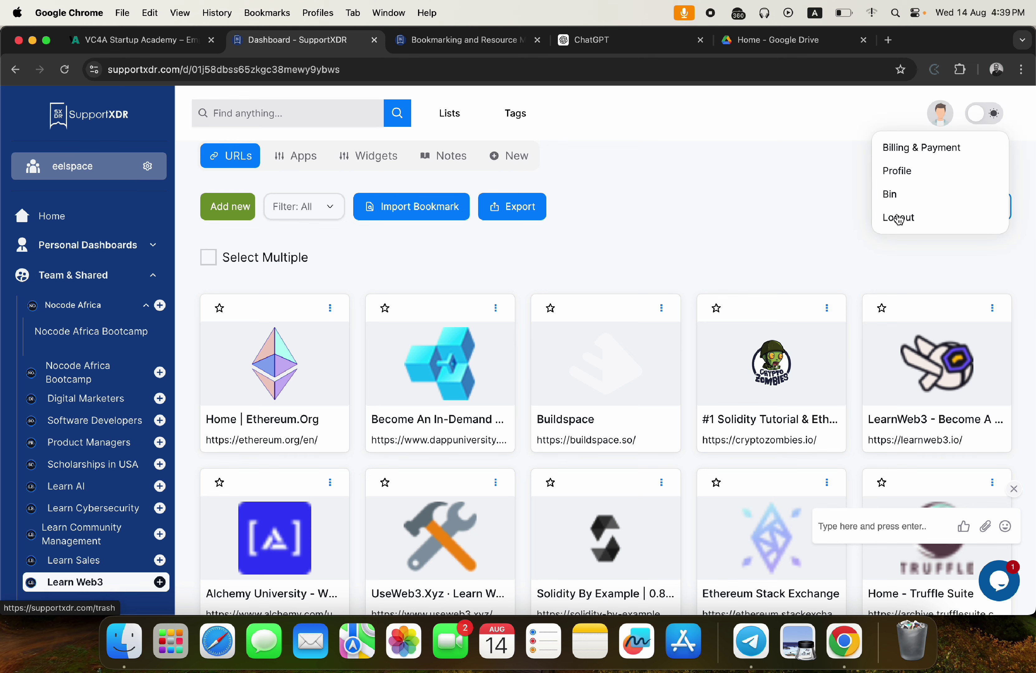
{"action": "left_click", "coordinate": [896, 227]}
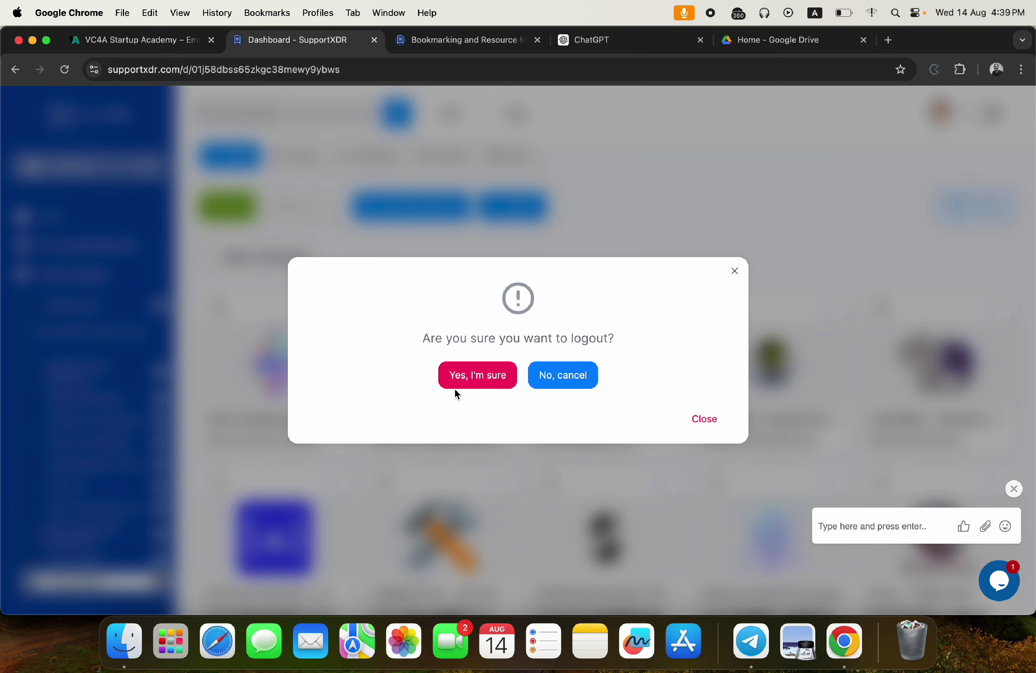
{"action": "left_click", "coordinate": [466, 378]}
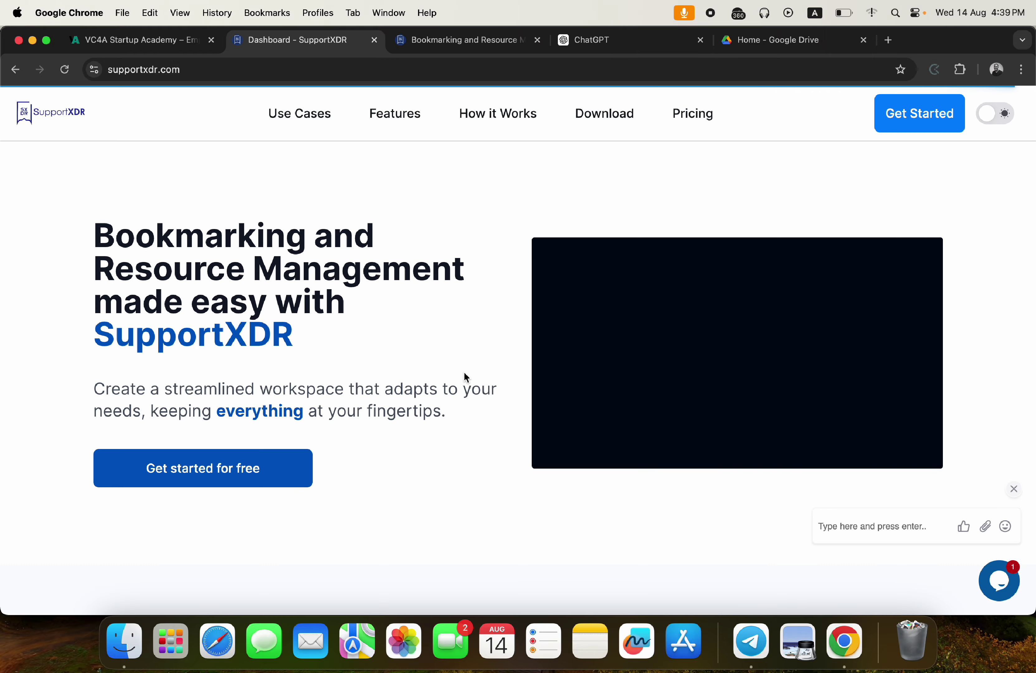
- Look over the public homepage's sections, including the three easy setup steps
{"action": "scroll", "coordinate": [476, 415], "scroll_direction": "down", "scroll_amount": 10}
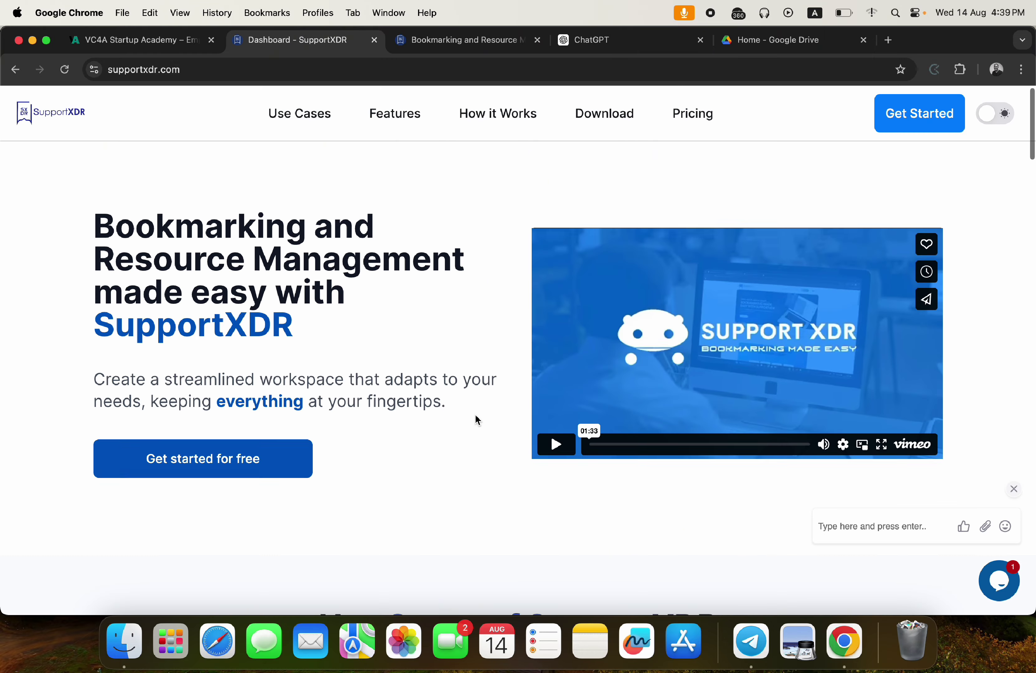
{"action": "scroll", "coordinate": [476, 415], "scroll_direction": "down", "scroll_amount": 10}
{"action": "scroll", "coordinate": [475, 415], "scroll_direction": "up", "scroll_amount": 10}
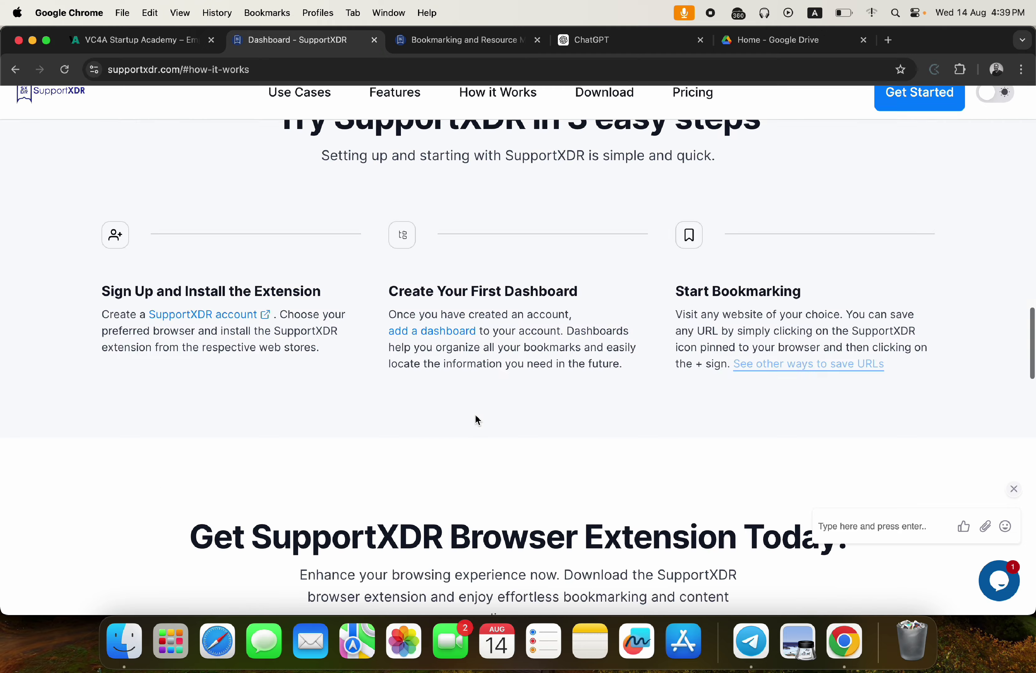
{"action": "scroll", "coordinate": [476, 415], "scroll_direction": "up", "scroll_amount": 10}
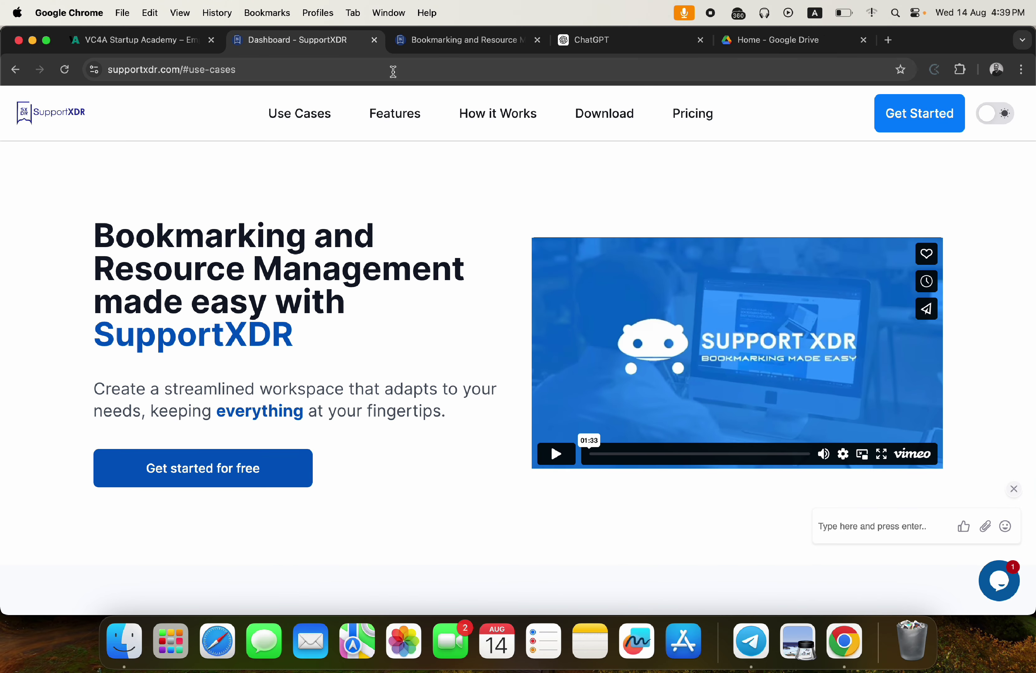
- Go to the account registration page at supportxdr.com/register
{"action": "left_click", "coordinate": [401, 70]}
{"action": "left_click", "coordinate": [403, 71]}
{"action": "key", "text": "BackSpace"}
{"action": "key", "text": "BackSpace"}
{"action": "key", "text": "BackSpace"}
{"action": "key", "text": "BackSpace"}
{"action": "key", "text": "BackSpace"}
{"action": "key", "text": "BackSpace"}
{"action": "key", "text": "BackSpace"}
{"action": "key", "text": "BackSpace"}
{"action": "key", "text": "BackSpace"}
{"action": "key", "text": "BackSpace"}
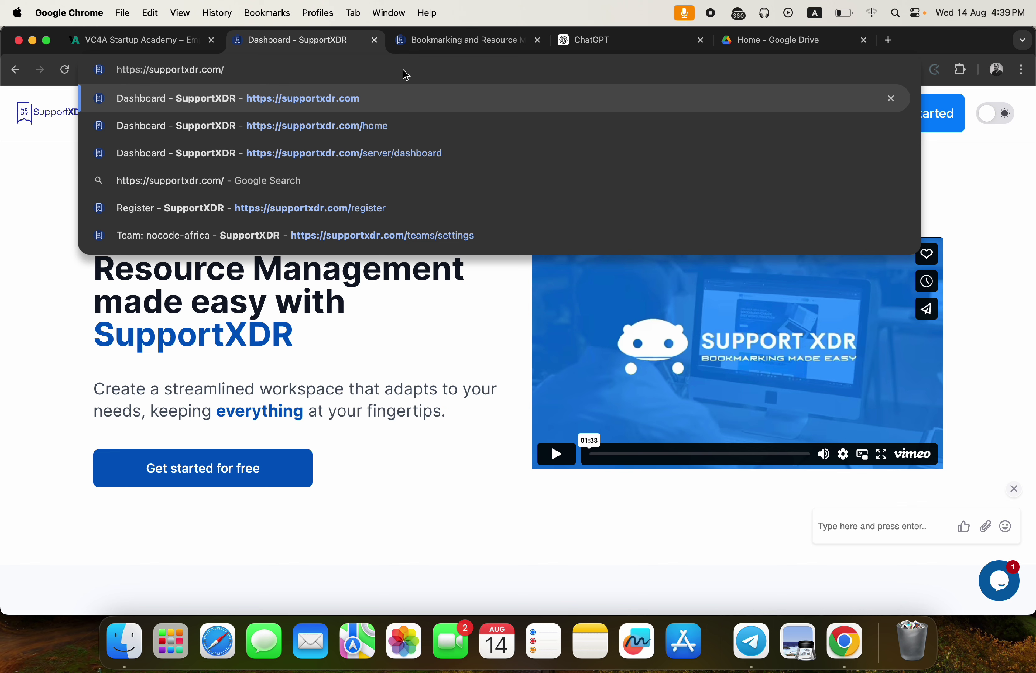
{"action": "type", "text": "register"}
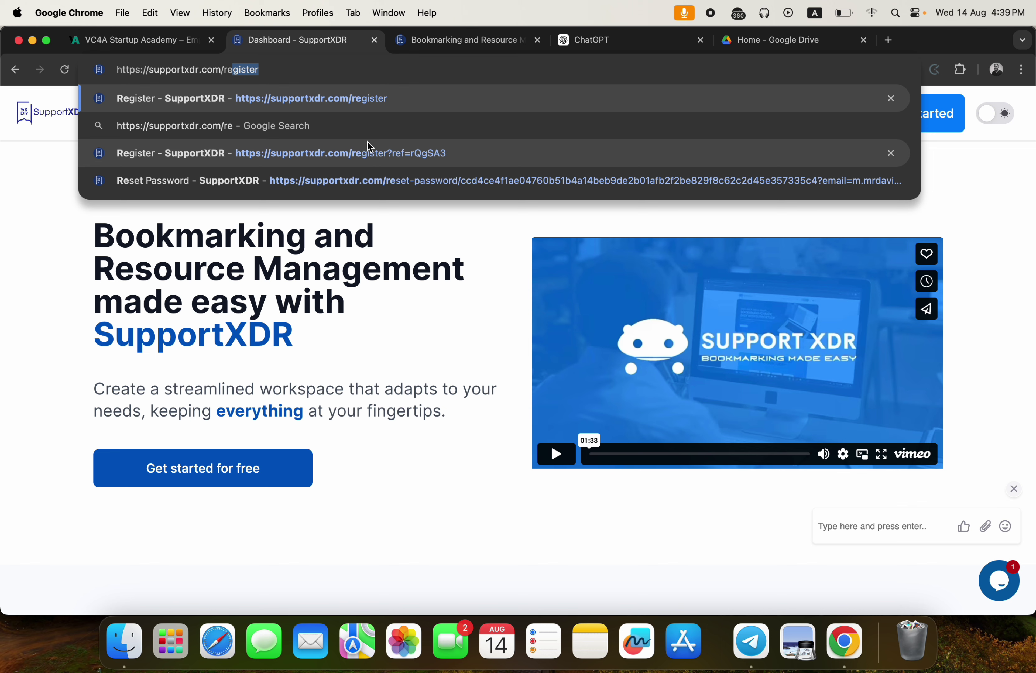
{"action": "left_click", "coordinate": [364, 105]}
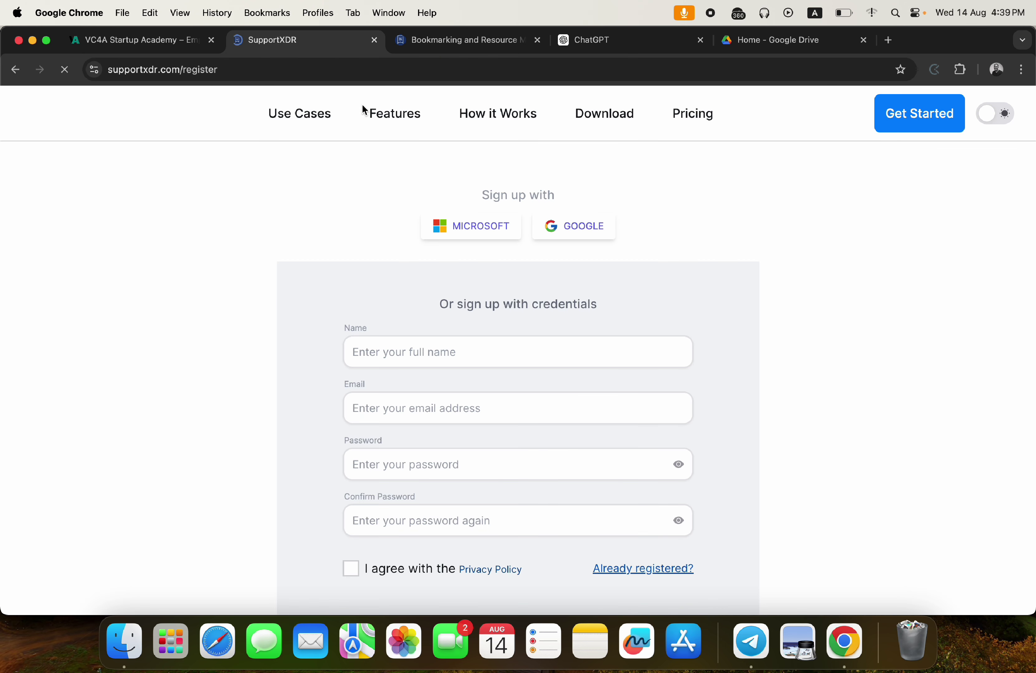
- View the login page for registered users, return to account creation and review the sign-up form
{"action": "left_click", "coordinate": [622, 573]}
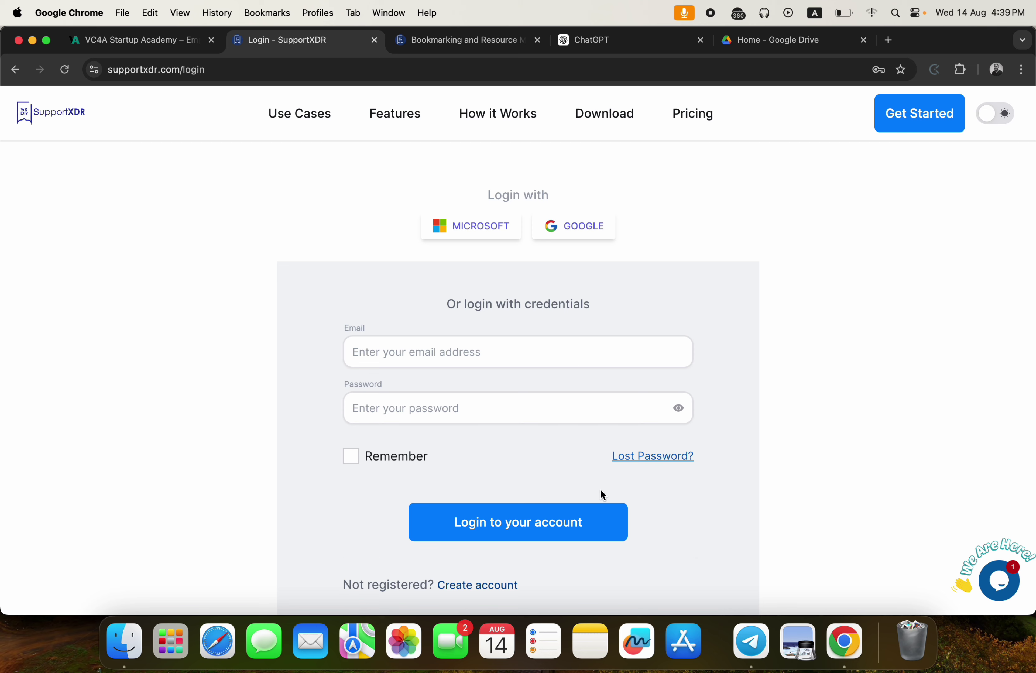
{"action": "scroll", "coordinate": [544, 505], "scroll_direction": "down", "scroll_amount": 2}
{"action": "left_click", "coordinate": [456, 502]}
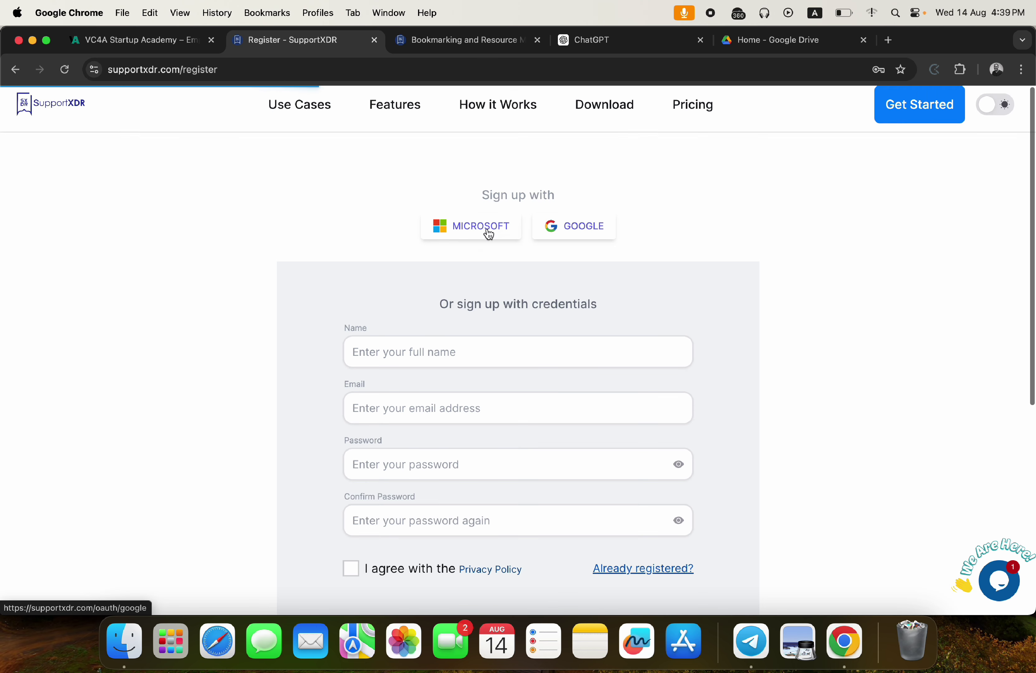
{"action": "scroll", "coordinate": [471, 514], "scroll_direction": "down", "scroll_amount": 3}
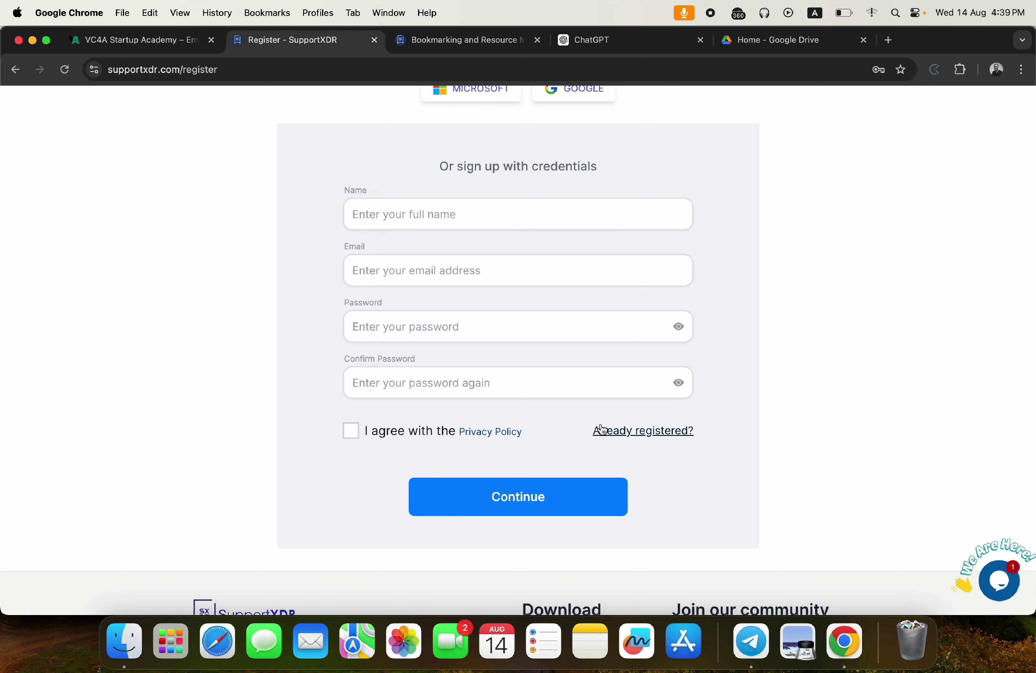
- Open the login page for registered users and log in with the saved account email and password
{"action": "left_click", "coordinate": [627, 437]}
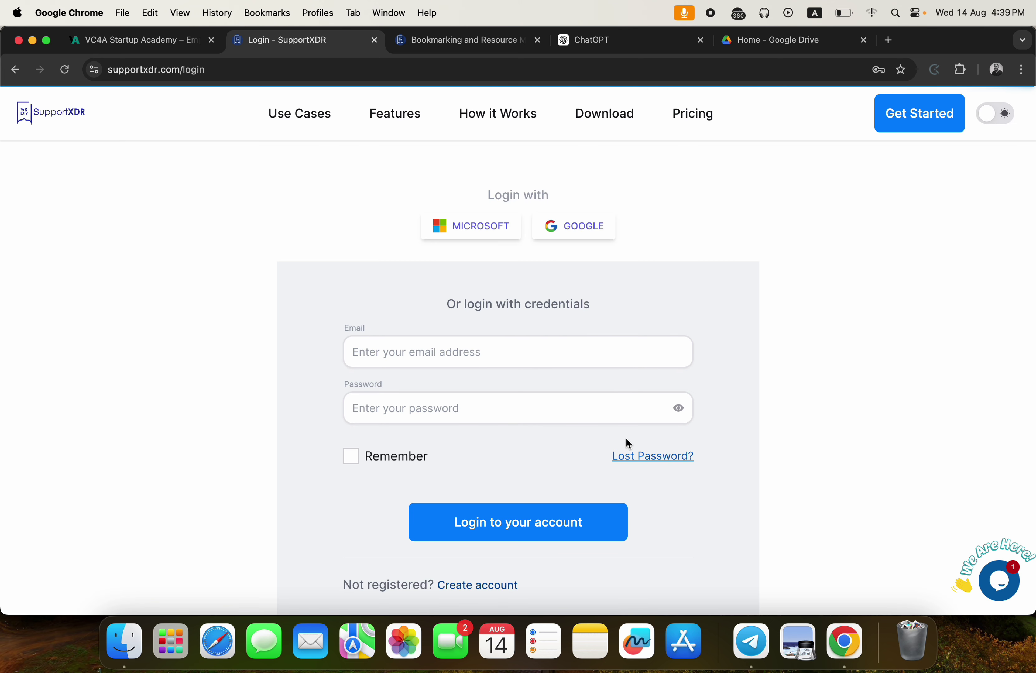
{"action": "left_click", "coordinate": [447, 351]}
{"action": "left_click", "coordinate": [430, 390]}
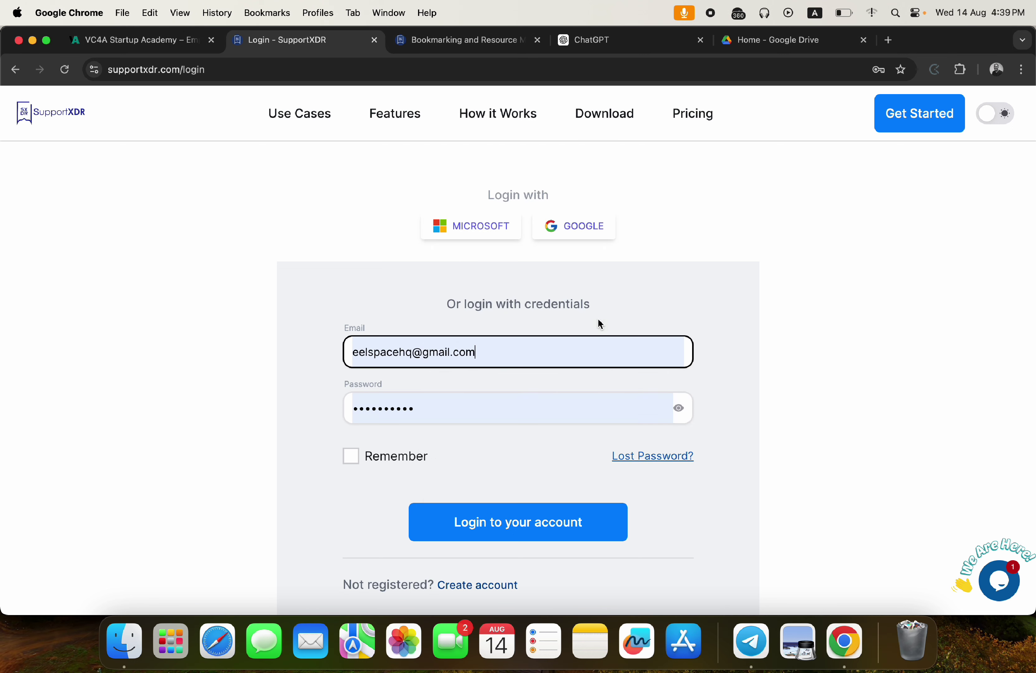
{"action": "left_click", "coordinate": [520, 528]}
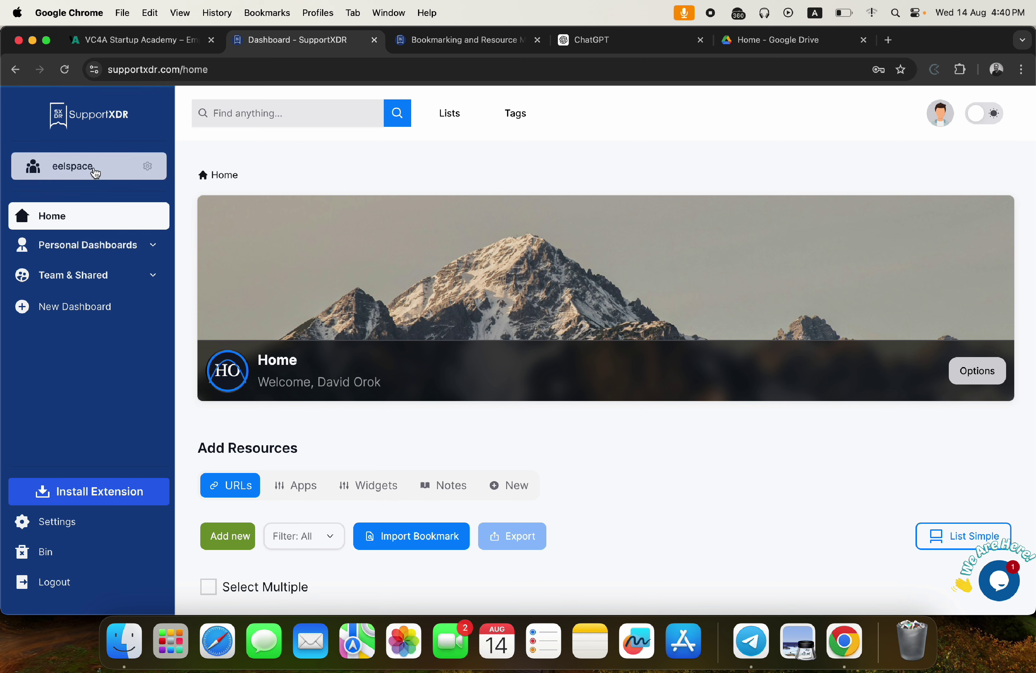
- Open the eelspace team settings, dismiss the guided tour and expand the Team & Shared dashboards
{"action": "left_click", "coordinate": [93, 169]}
{"action": "left_click", "coordinate": [85, 193]}
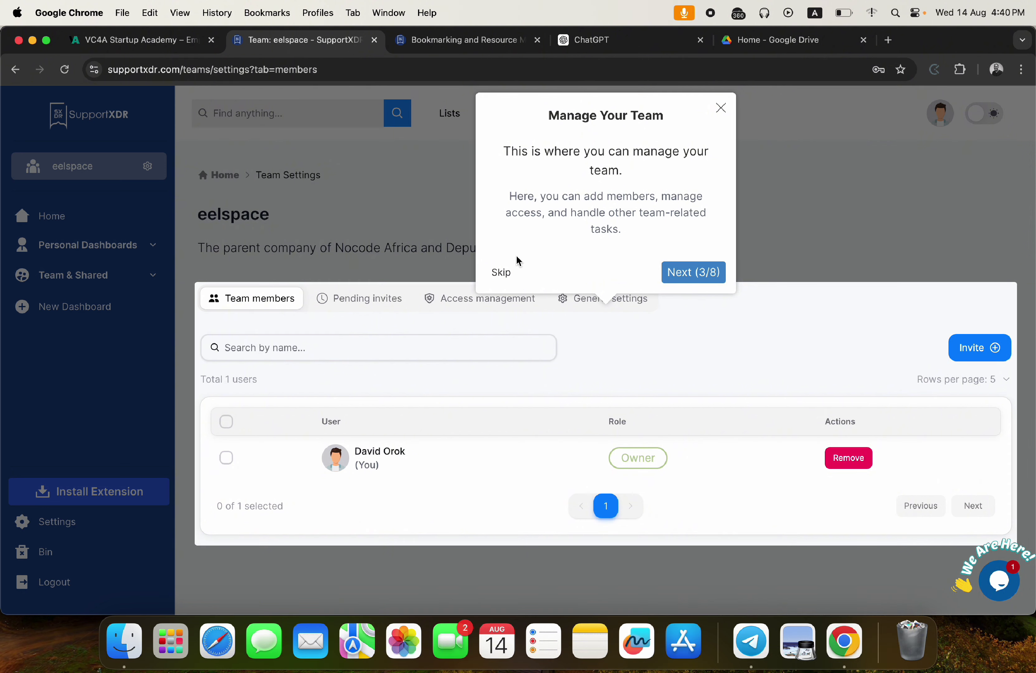
{"action": "left_click", "coordinate": [721, 112]}
{"action": "left_click", "coordinate": [114, 276]}
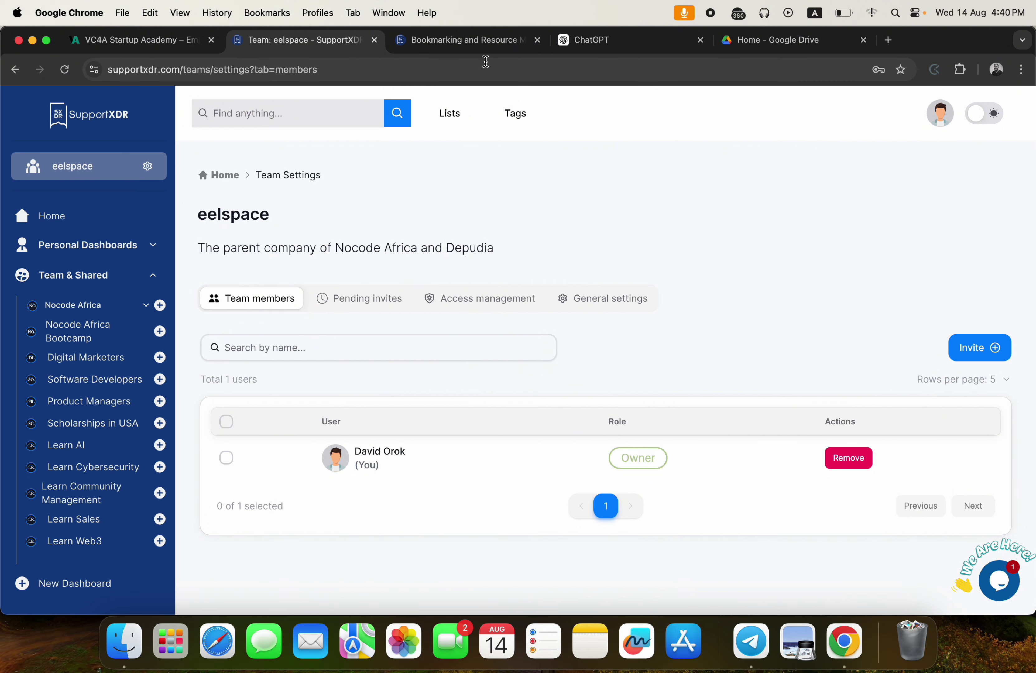
- View the homepage's browser extension download options, then return to the team page and look down its dashboard list
{"action": "left_click", "coordinate": [459, 40]}
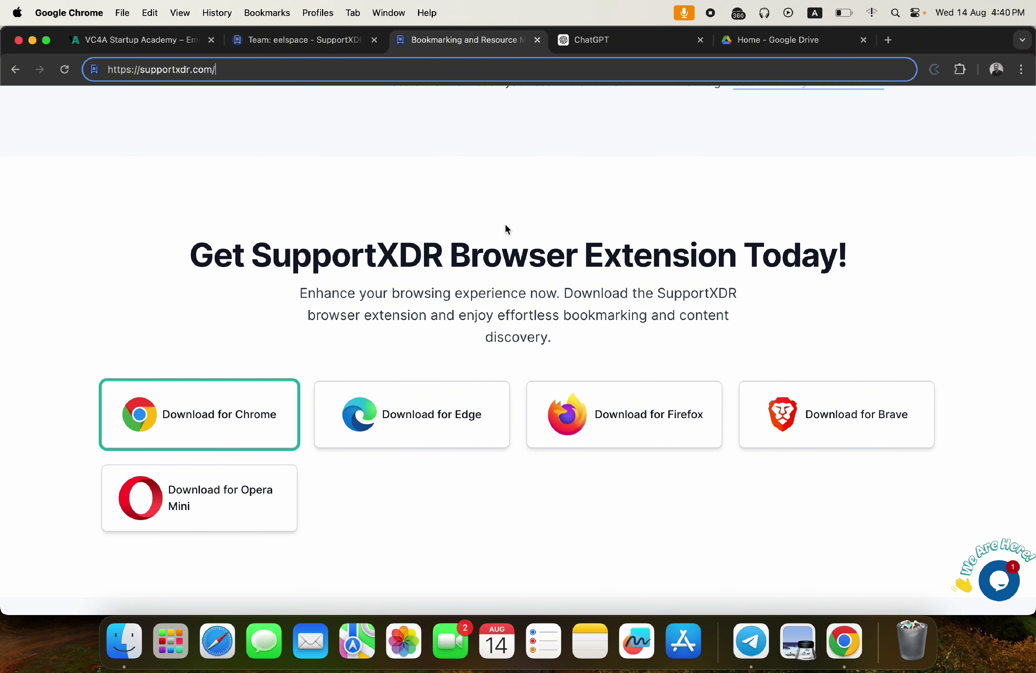
{"action": "left_click", "coordinate": [305, 44]}
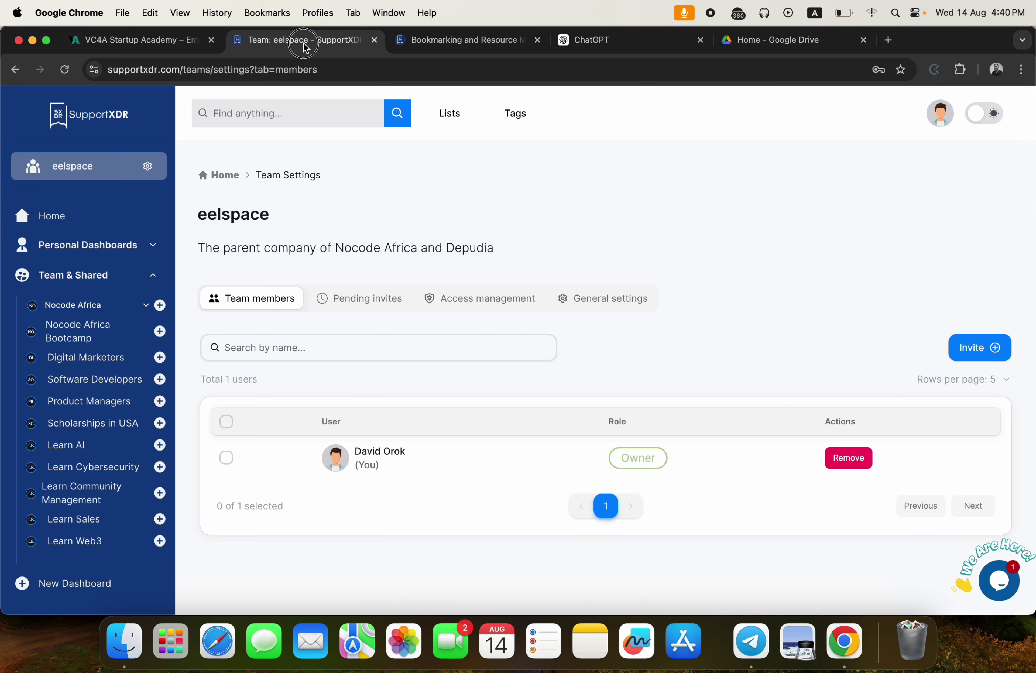
{"action": "scroll", "coordinate": [132, 332], "scroll_direction": "down", "scroll_amount": 4}
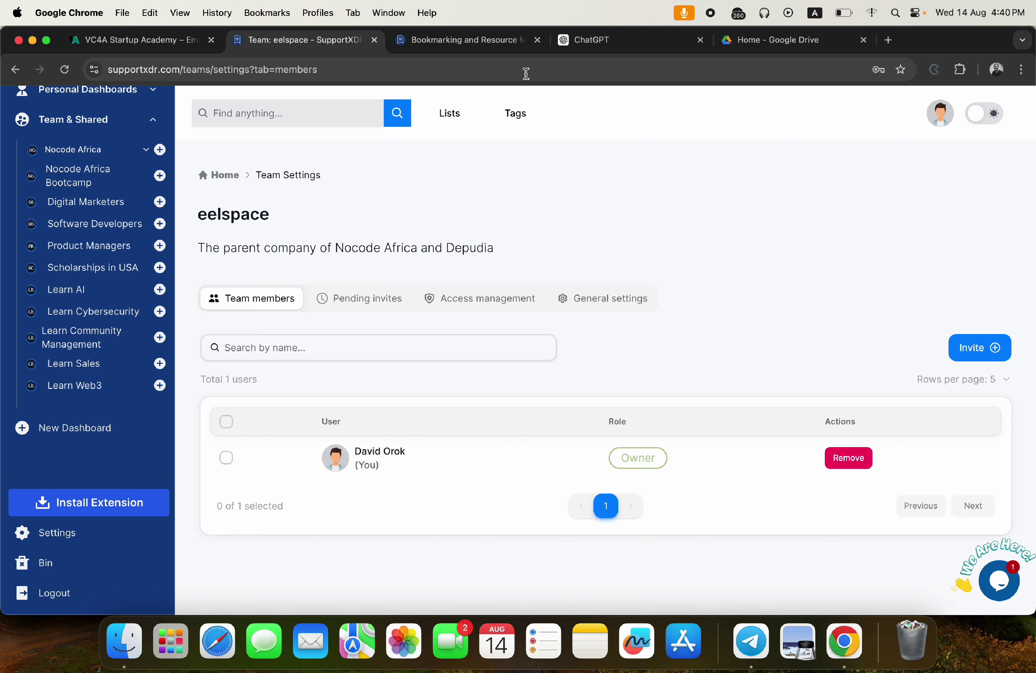
- Open SupportXDR's Chrome Web Store listing from the homepage and view the installed extension's popup
{"action": "left_click", "coordinate": [482, 42]}
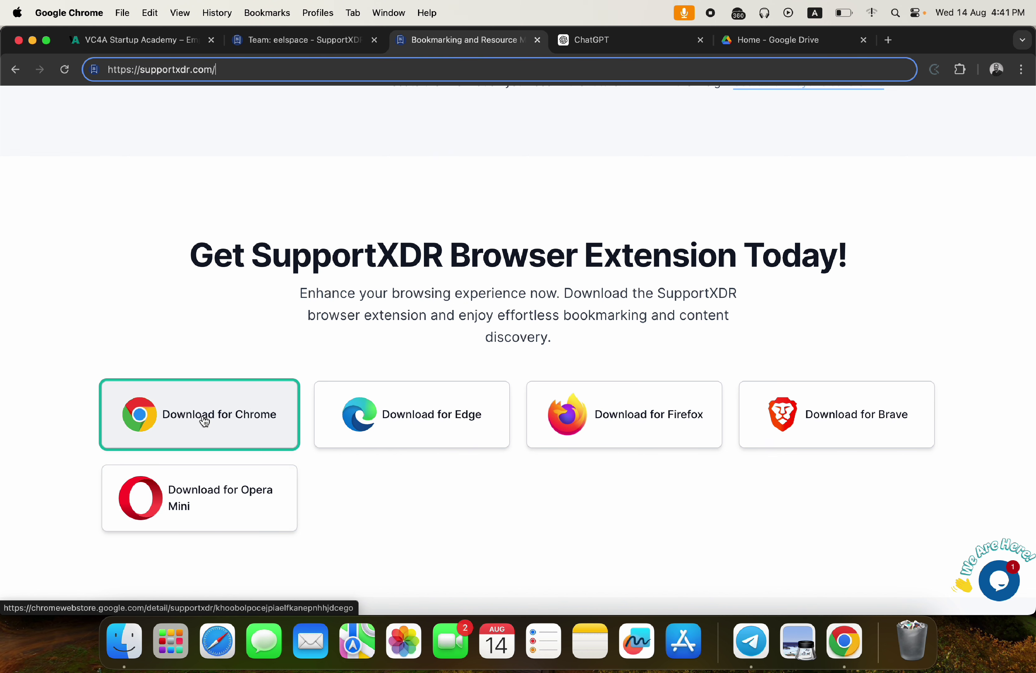
{"action": "left_click", "coordinate": [220, 429]}
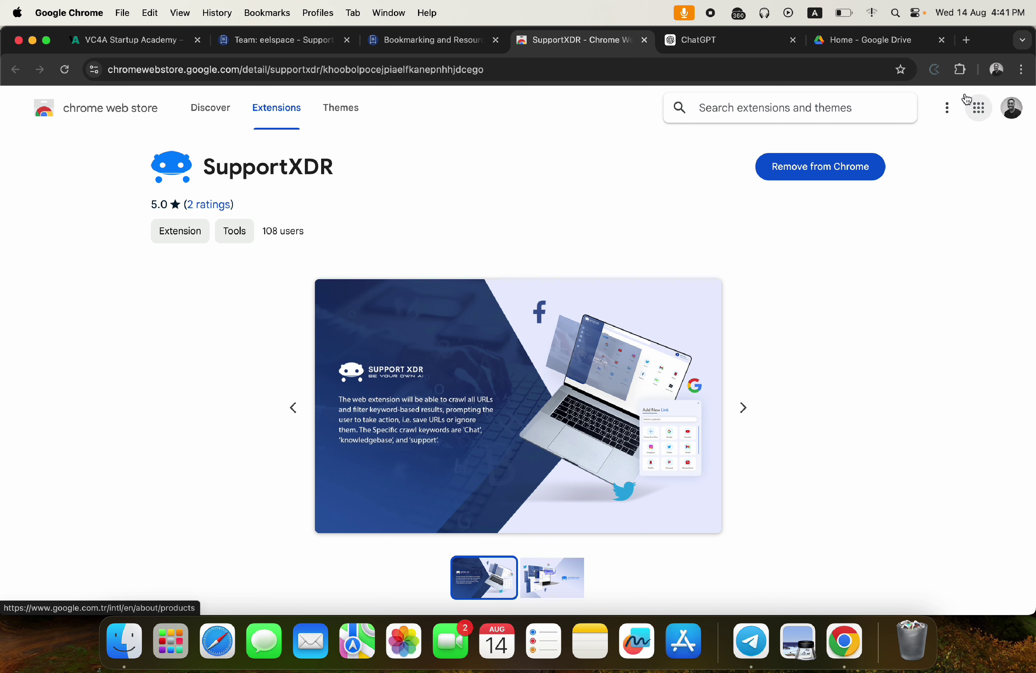
{"action": "left_click", "coordinate": [961, 72]}
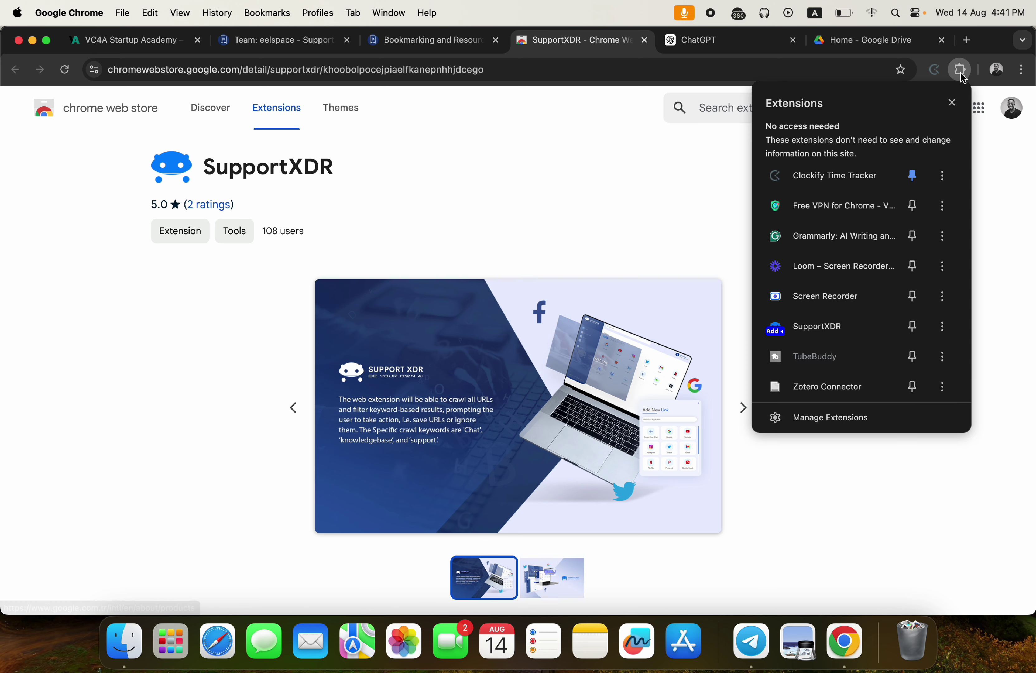
{"action": "left_click", "coordinate": [812, 332]}
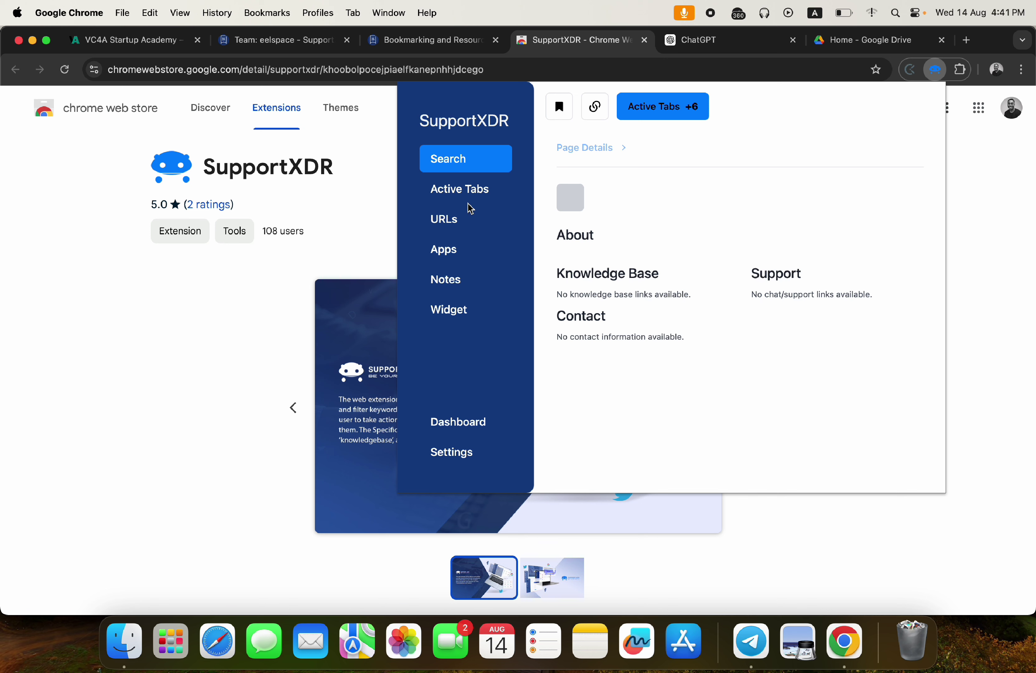
{"action": "left_click", "coordinate": [369, 153]}
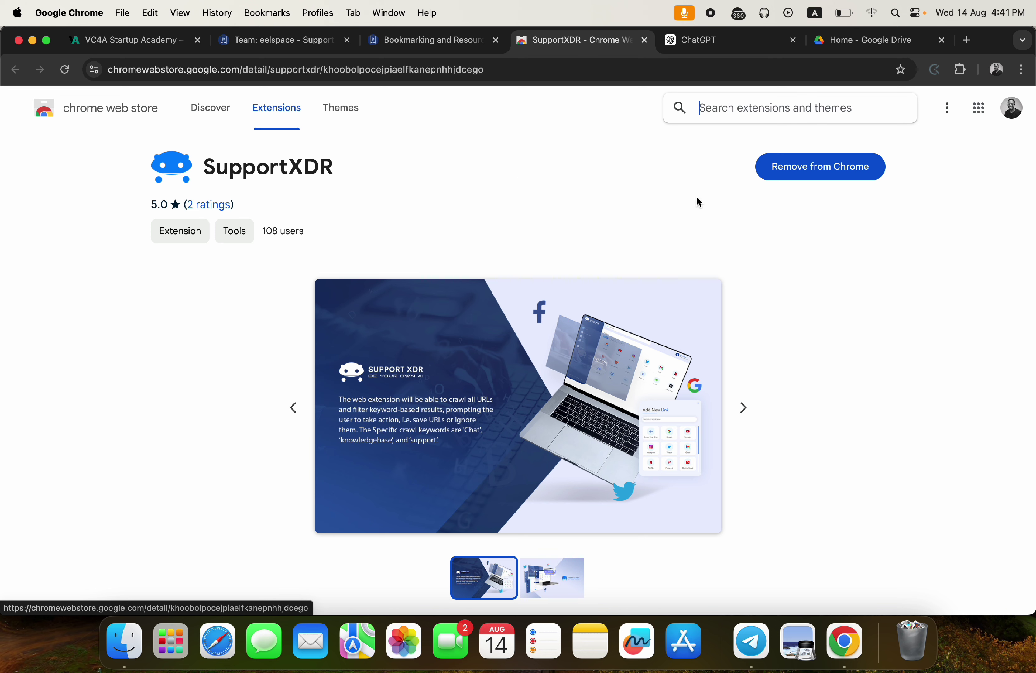
- Return to the team's dashboards and delete the shared Learn Sales dashboard, confirming the deletion
{"action": "left_click", "coordinate": [418, 48]}
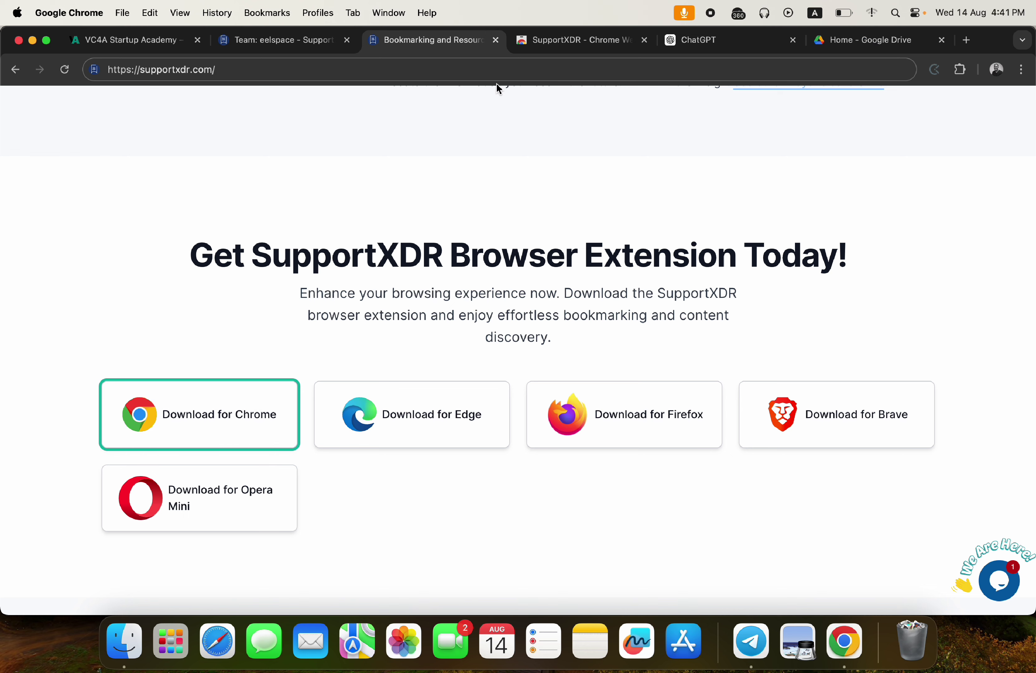
{"action": "left_click", "coordinate": [272, 43]}
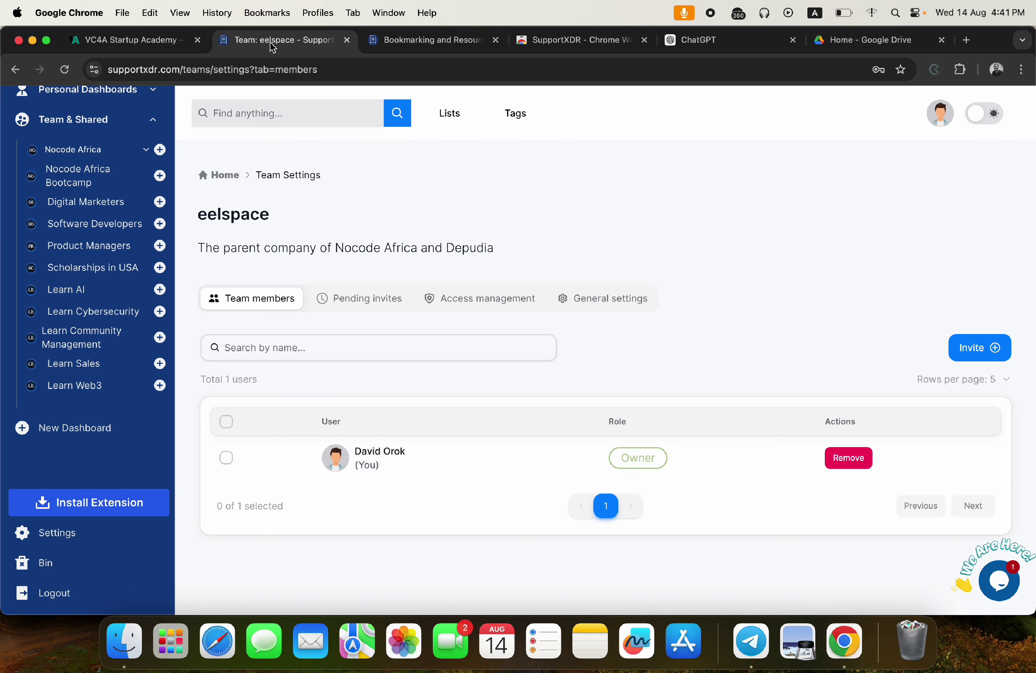
{"action": "left_click", "coordinate": [86, 371]}
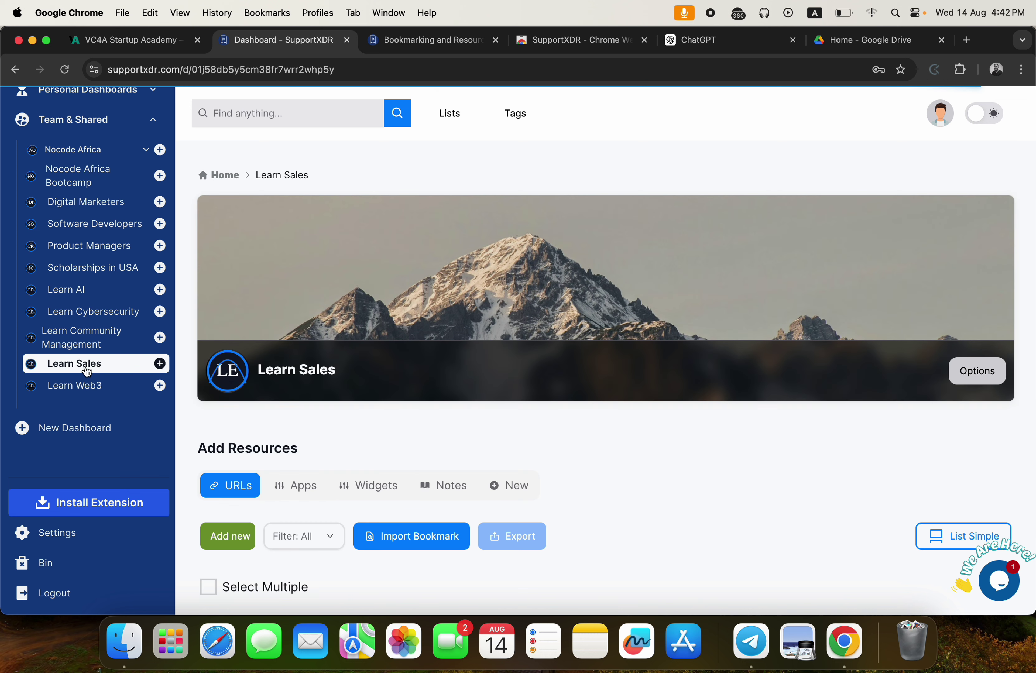
{"action": "left_click", "coordinate": [78, 342]}
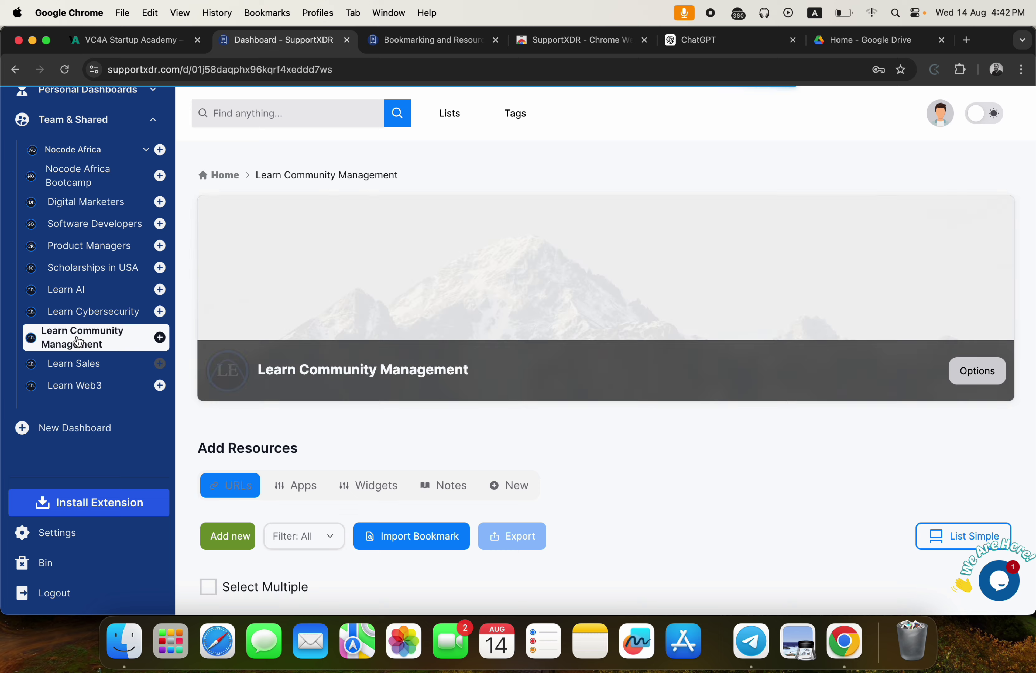
{"action": "left_click", "coordinate": [79, 364]}
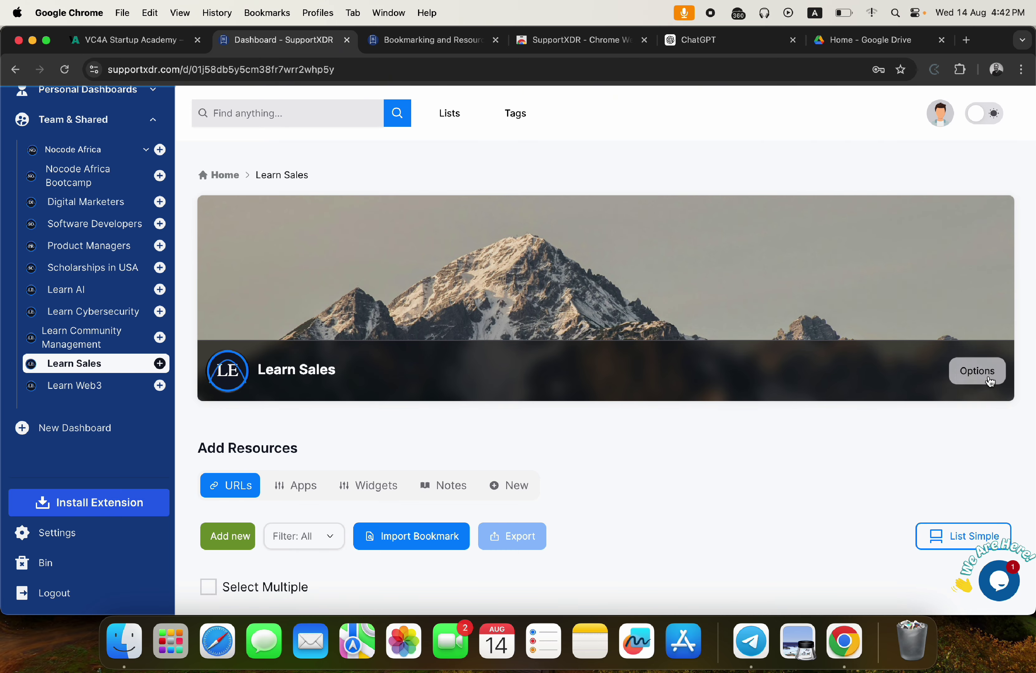
{"action": "left_click", "coordinate": [978, 371]}
{"action": "left_click", "coordinate": [941, 453]}
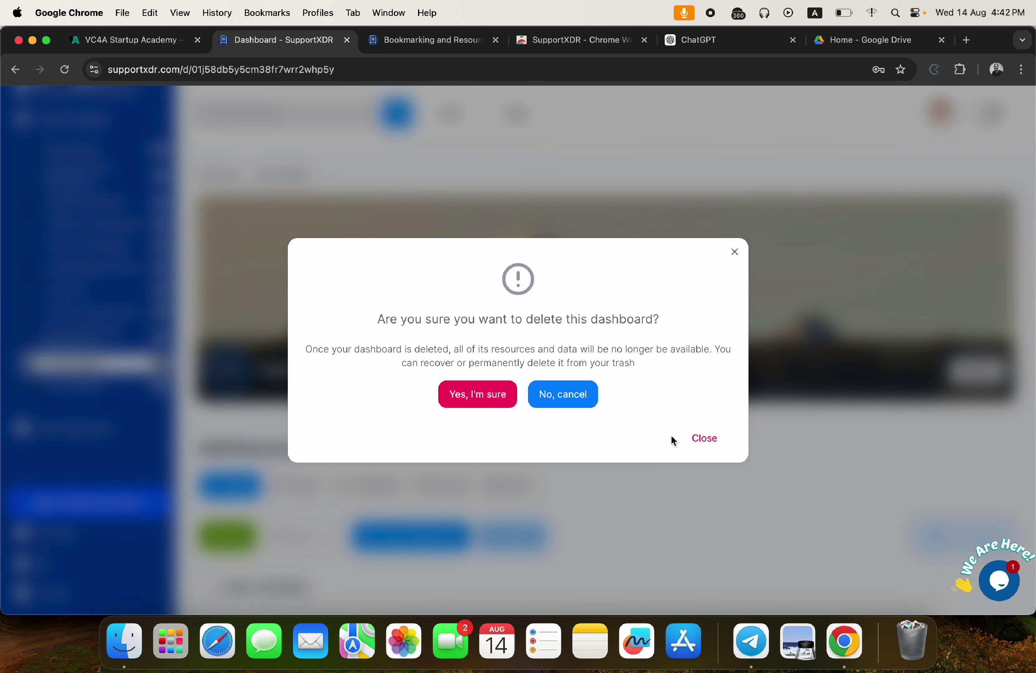
{"action": "left_click", "coordinate": [467, 401]}
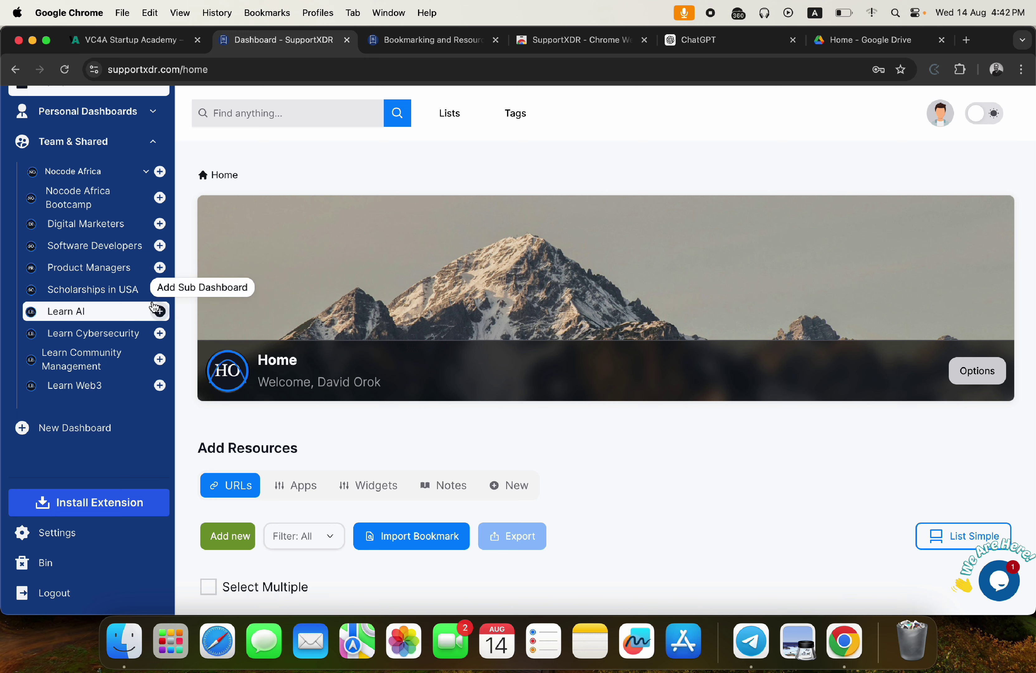
- Start a new dashboard of the Organization type under the eelspace organization and continue to its details form
{"action": "left_click", "coordinate": [69, 438]}
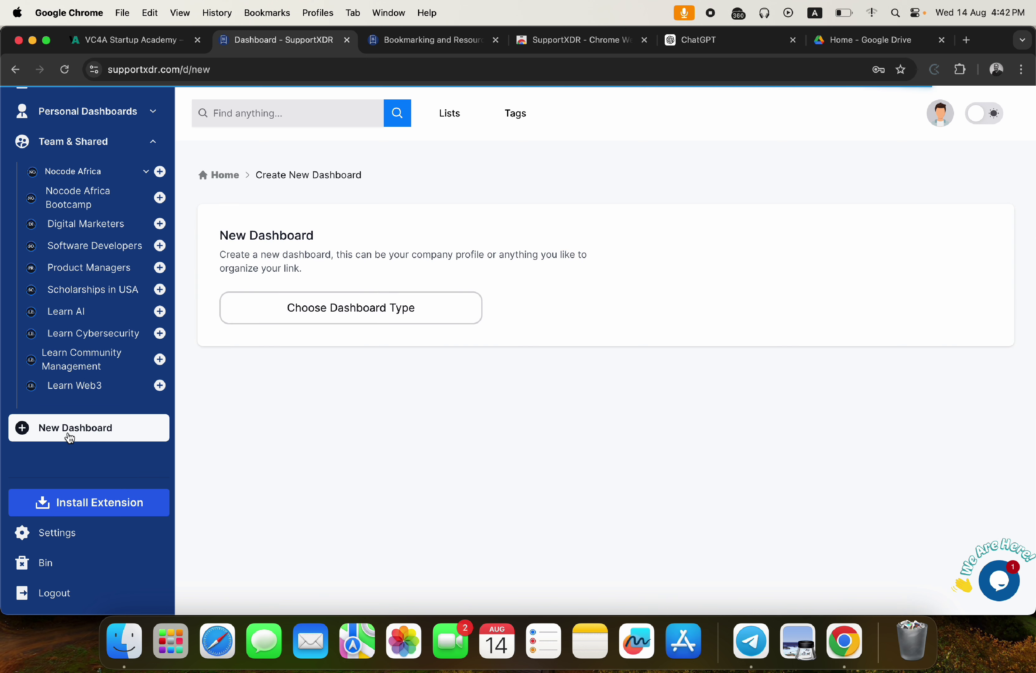
{"action": "left_click", "coordinate": [346, 322]}
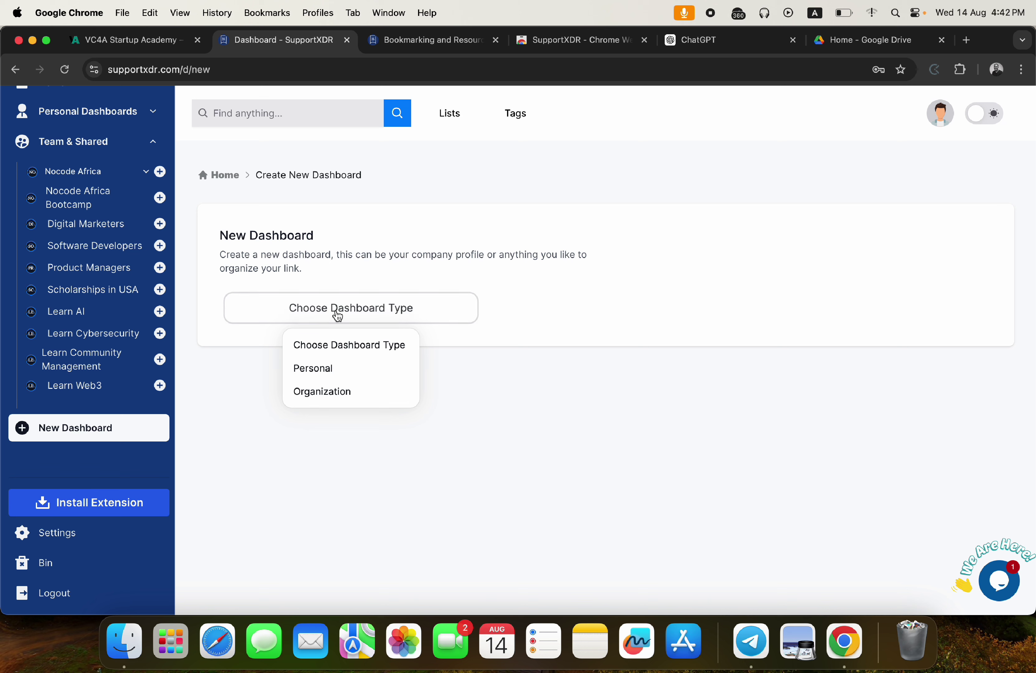
{"action": "left_click", "coordinate": [323, 401]}
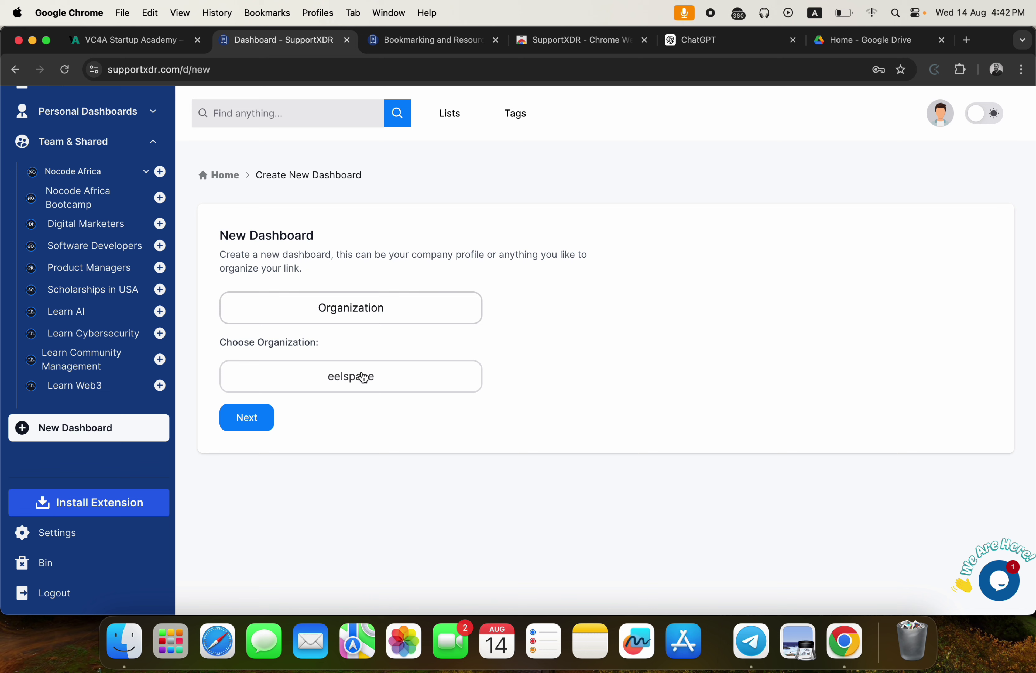
{"action": "left_click", "coordinate": [258, 418]}
- Name the new dashboard Learn Sales, leave its description empty and create it
{"action": "left_click", "coordinate": [260, 463]}
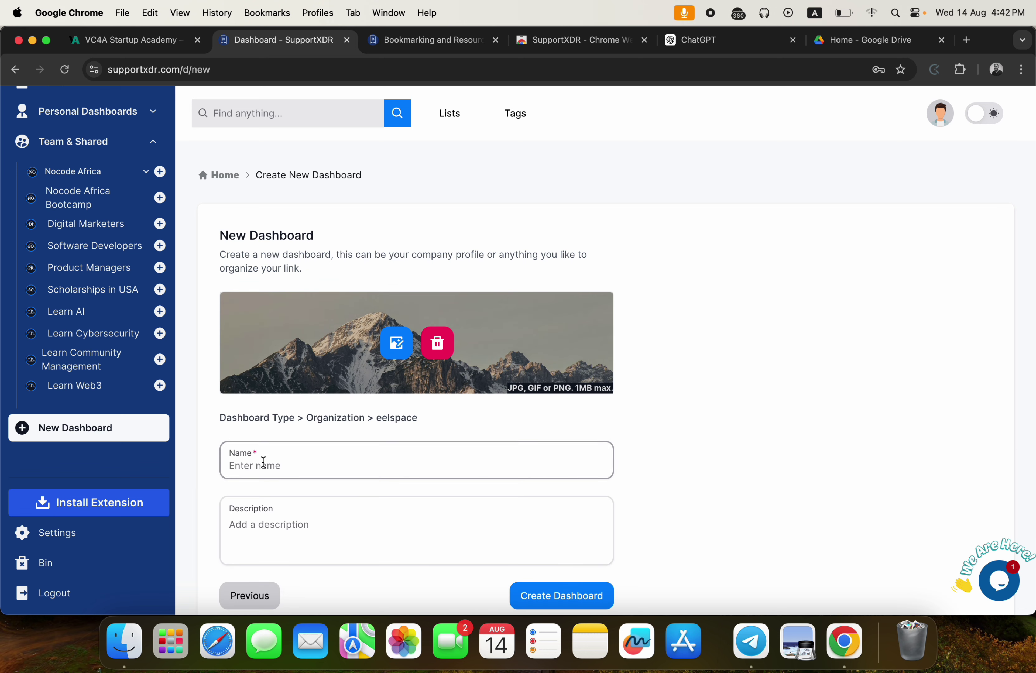
{"action": "type", "text": "Le"}
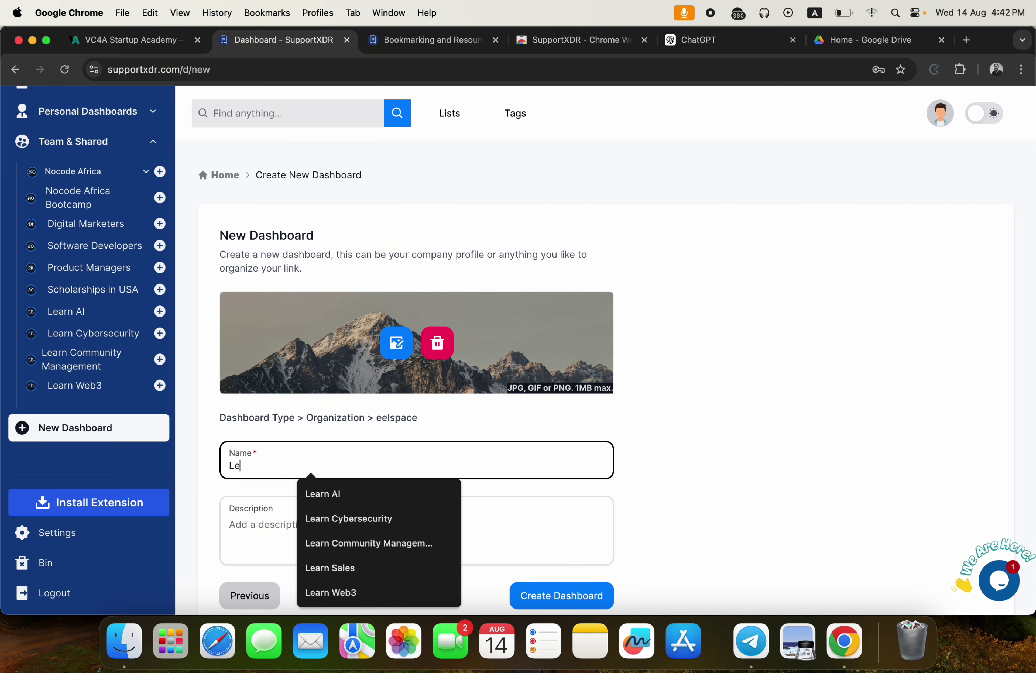
{"action": "type", "text": "arn Sale"}
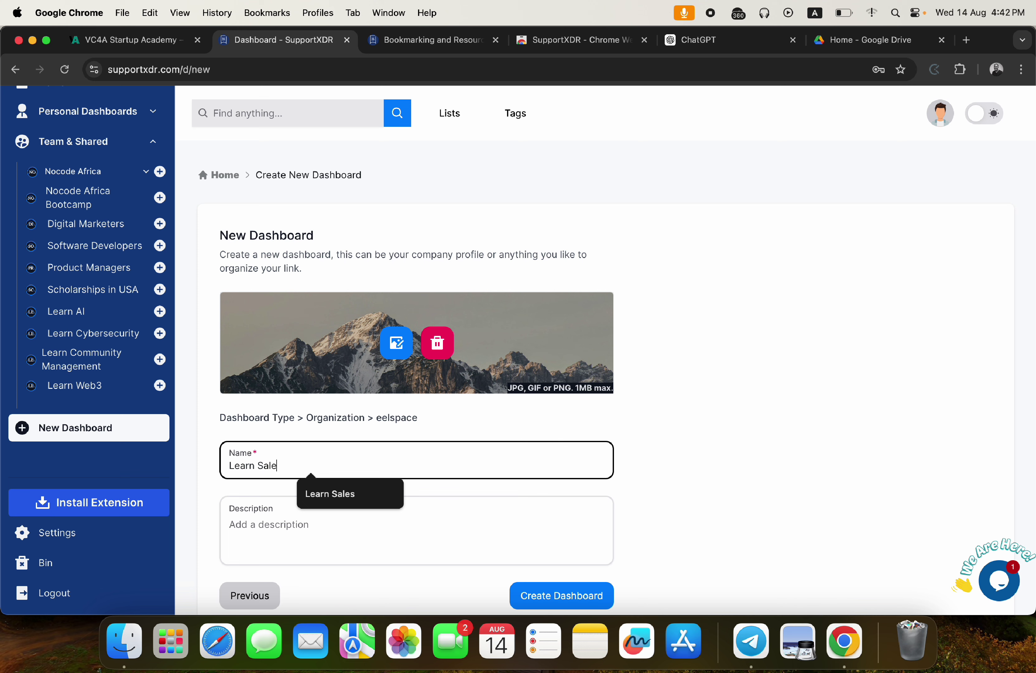
{"action": "type", "text": "s and"}
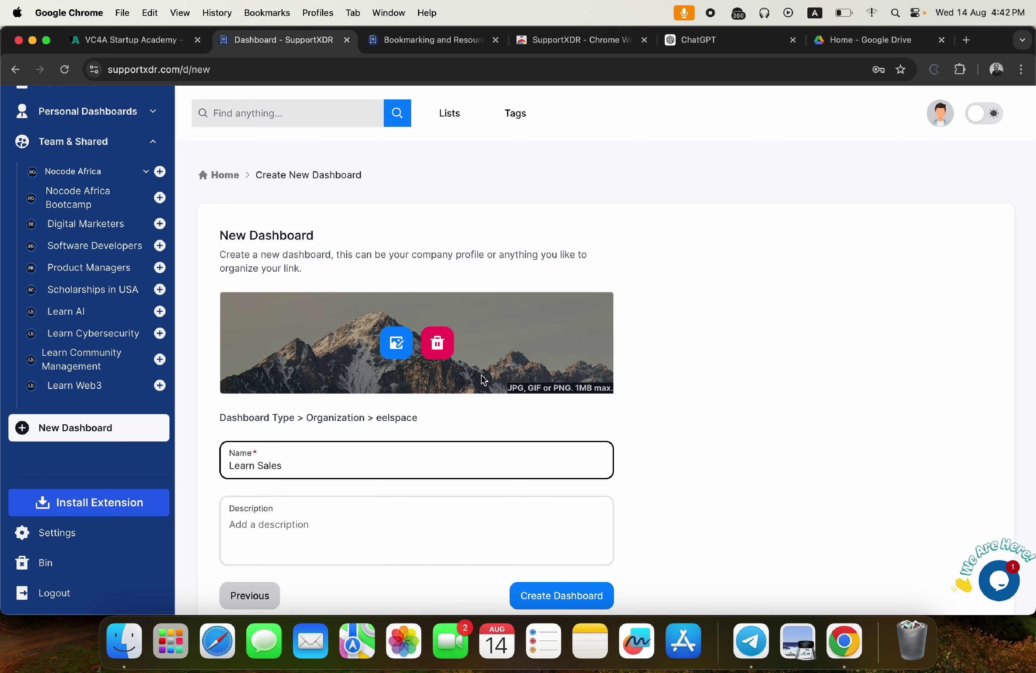
{"action": "left_click", "coordinate": [600, 599]}
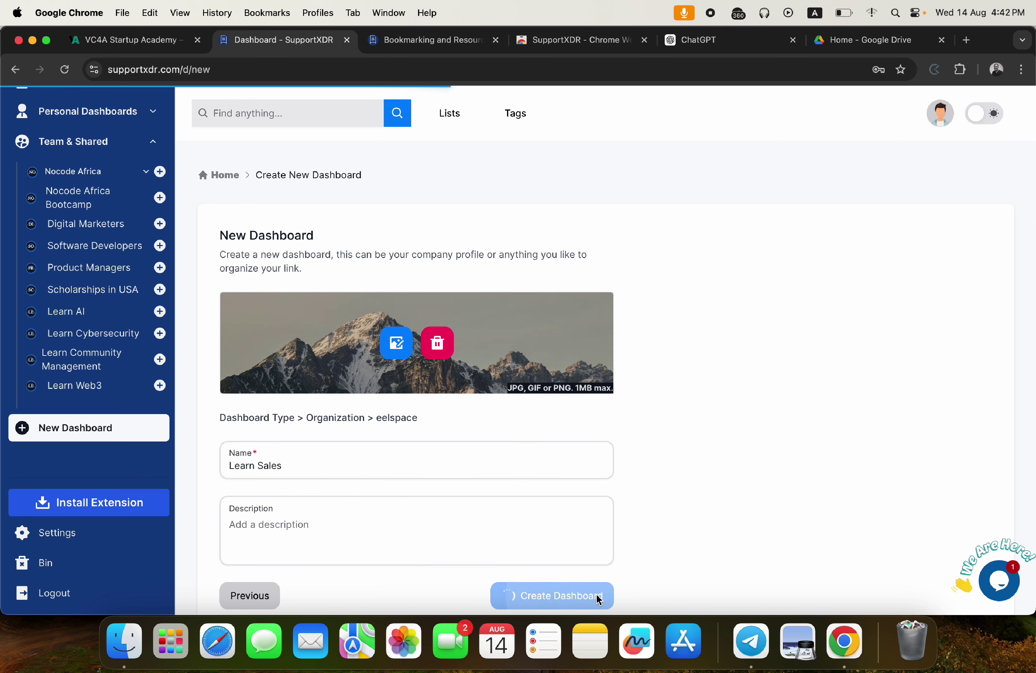
{"action": "scroll", "coordinate": [633, 497], "scroll_direction": "down", "scroll_amount": 2}
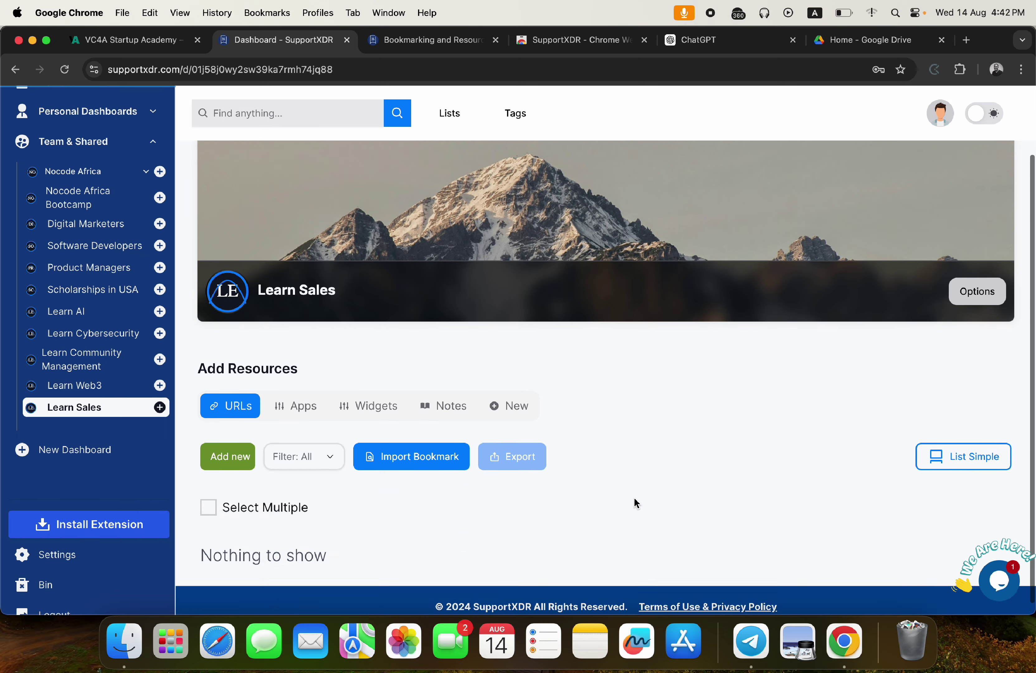
{"action": "scroll", "coordinate": [633, 497], "scroll_direction": "down", "scroll_amount": 1}
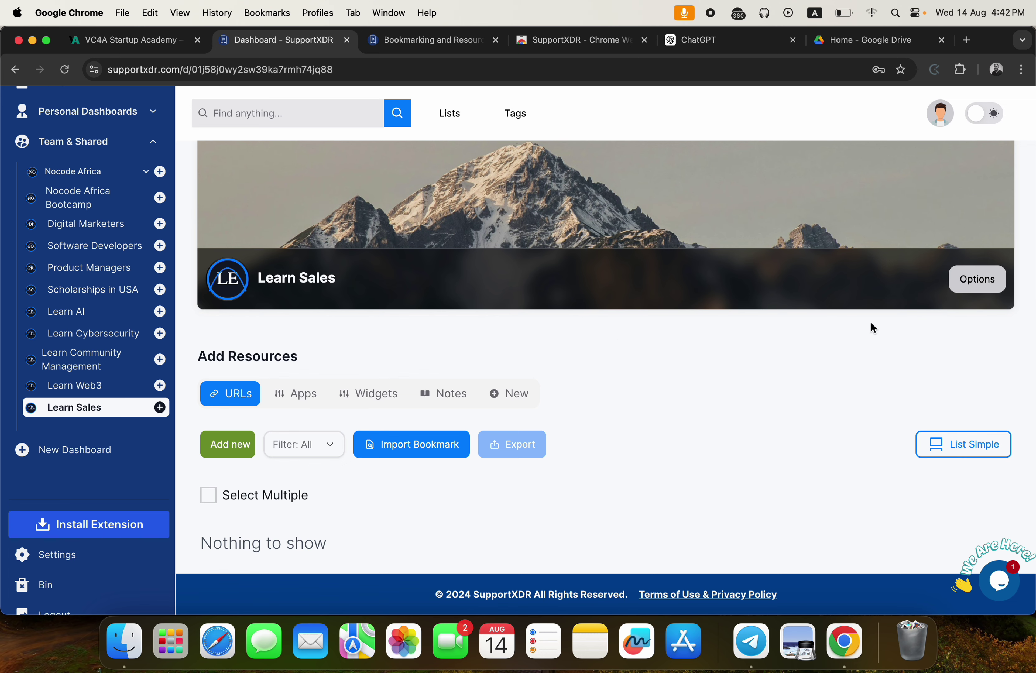
- Open the sharing settings of the Learn Sales dashboard, copy its share link and close the dialog
{"action": "left_click", "coordinate": [977, 280]}
{"action": "left_click", "coordinate": [934, 316]}
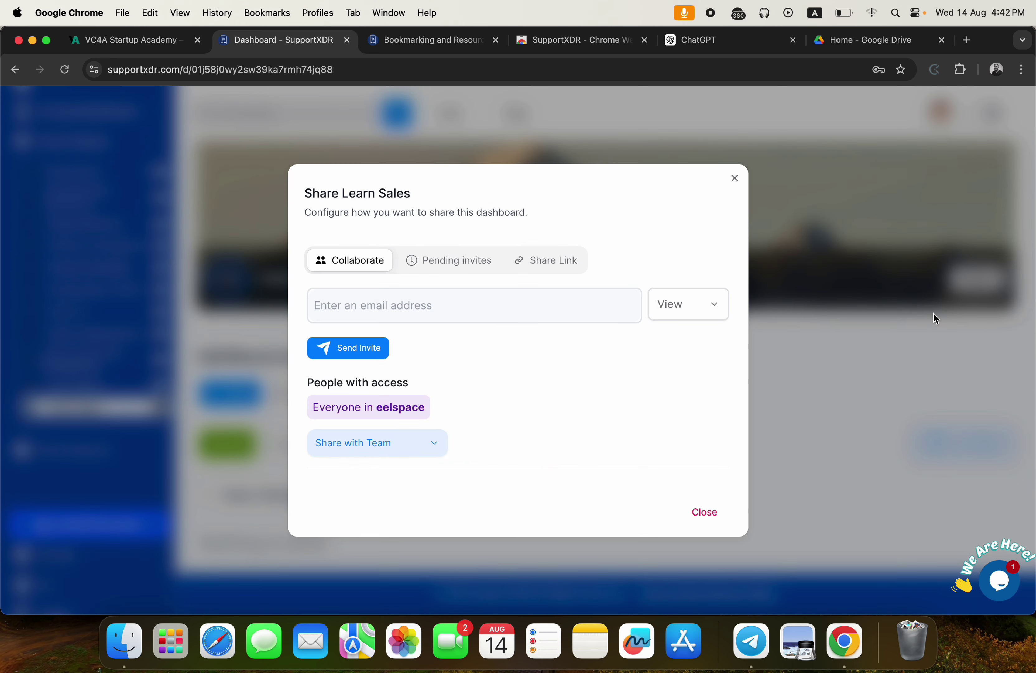
{"action": "left_click", "coordinate": [547, 259]}
{"action": "left_click", "coordinate": [703, 346]}
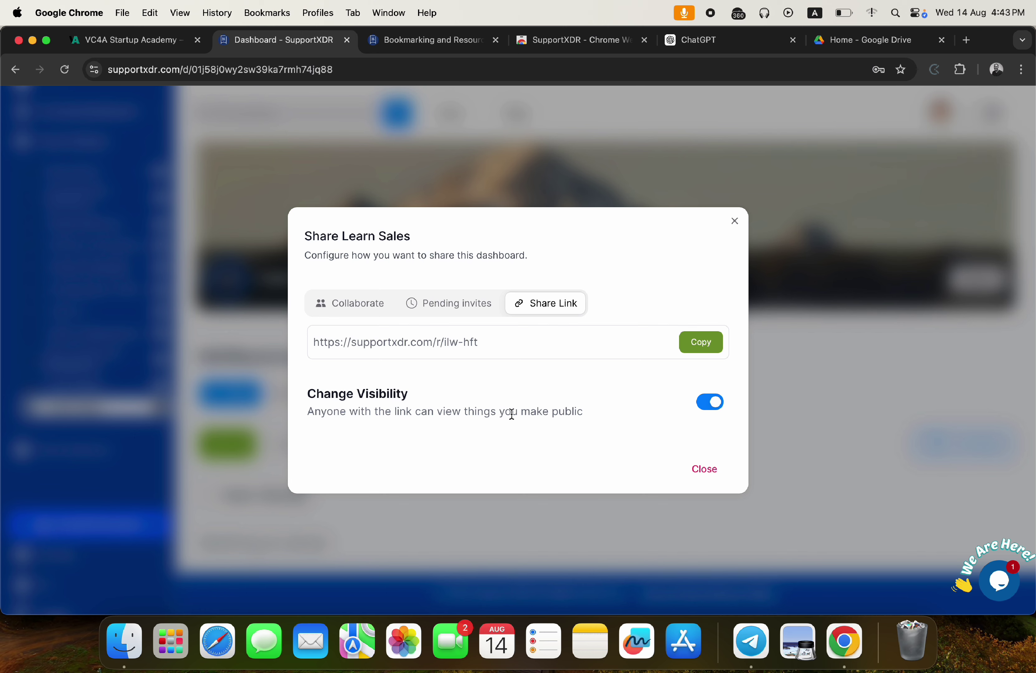
{"action": "left_click", "coordinate": [735, 223]}
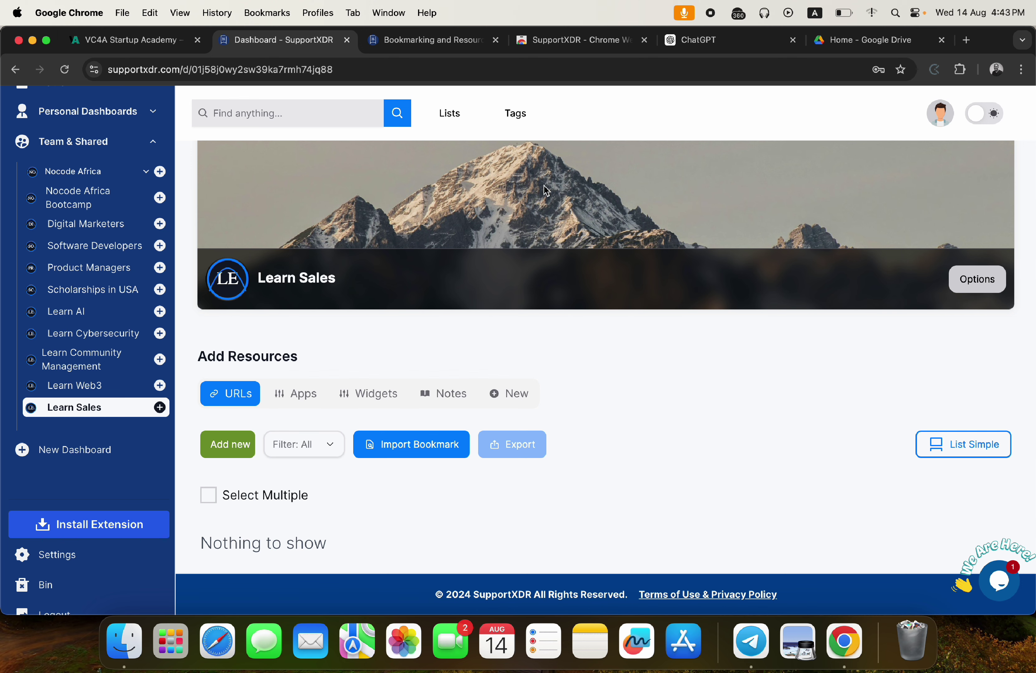
- Close SupportXDR's Chrome Web Store page and ask ChatGPT for "Top 50 websites to learn sales and marketing"
{"action": "left_click", "coordinate": [561, 40]}
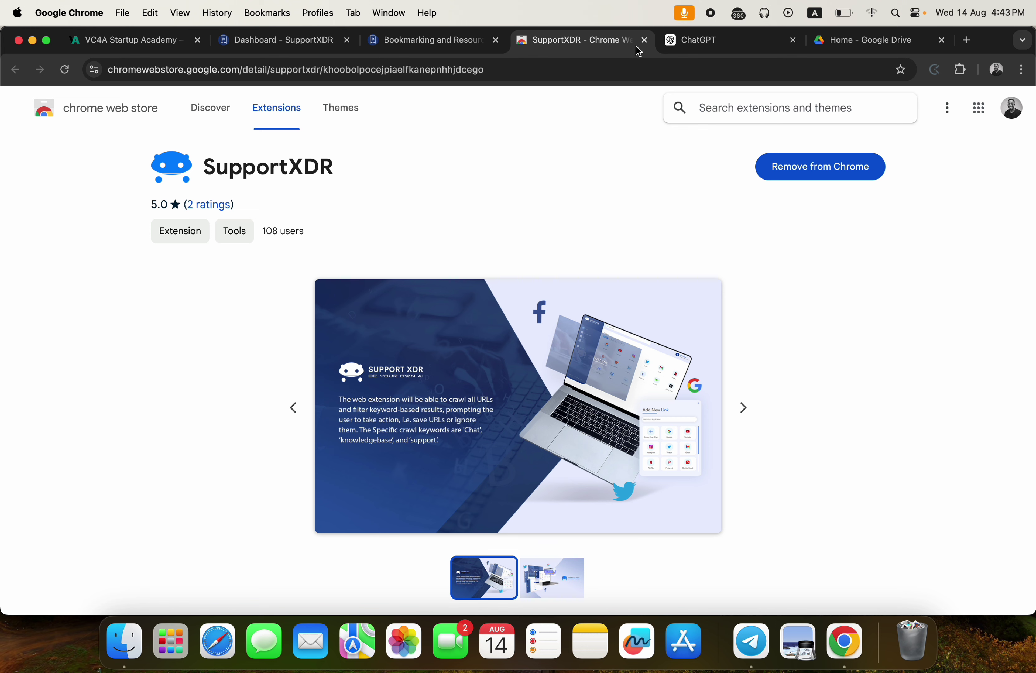
{"action": "left_click", "coordinate": [644, 41]}
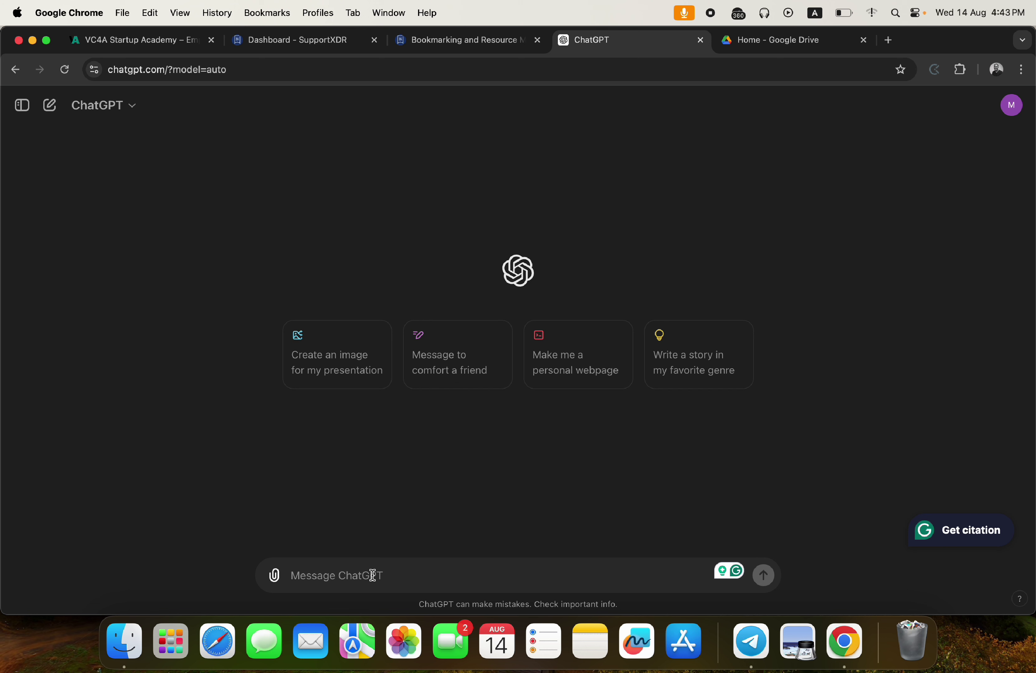
{"action": "type", "text": "T"}
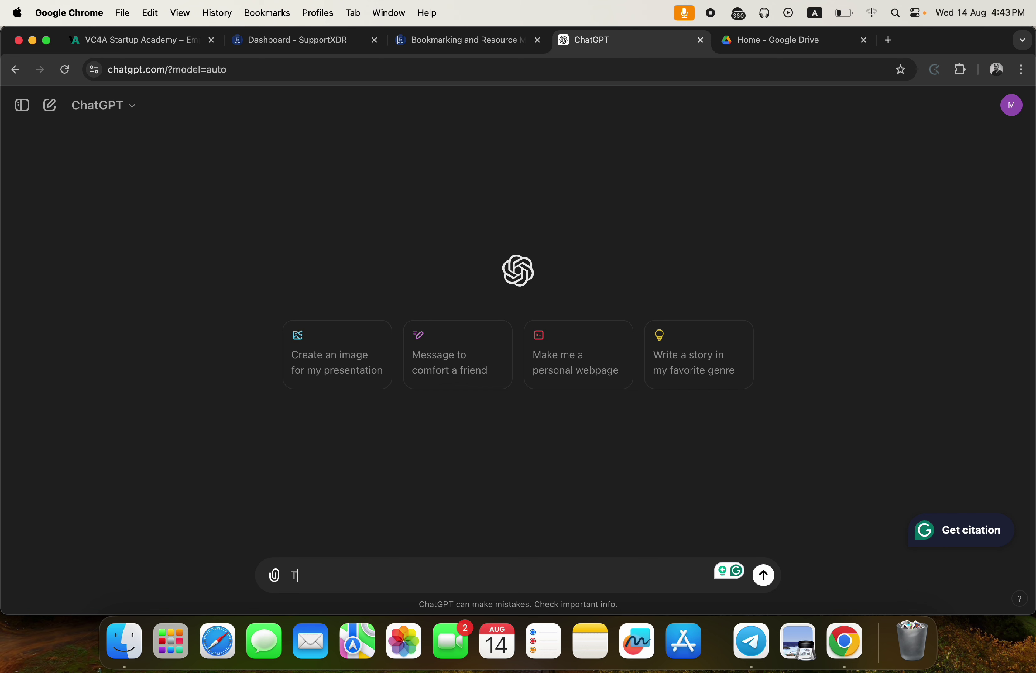
{"action": "type", "text": "op 50"}
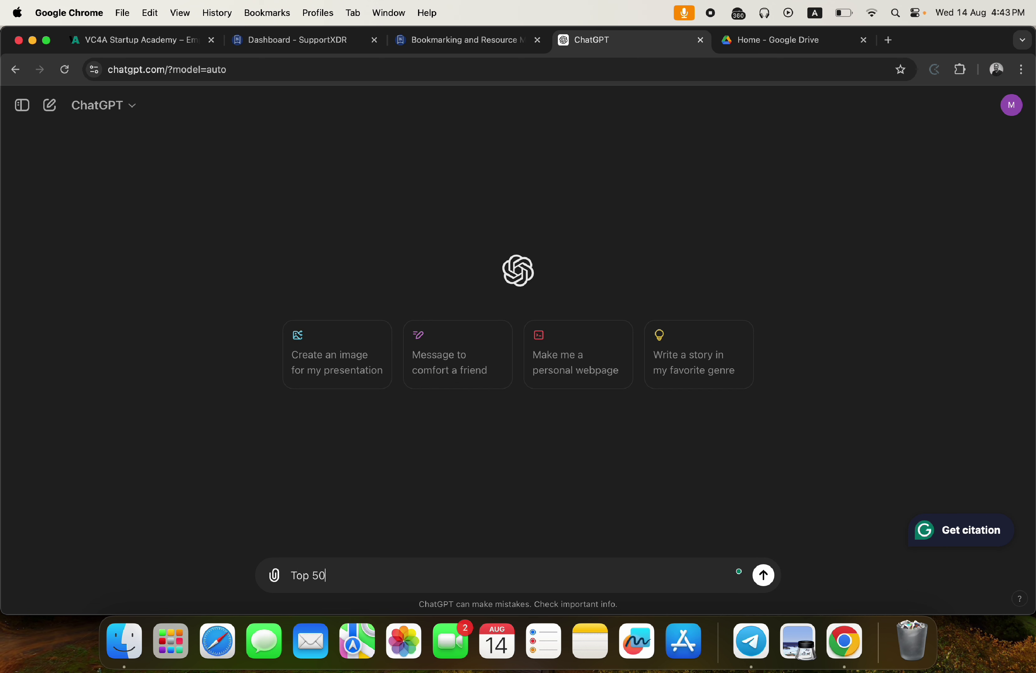
{"action": "type", "text": " websites to learn sales and ma"}
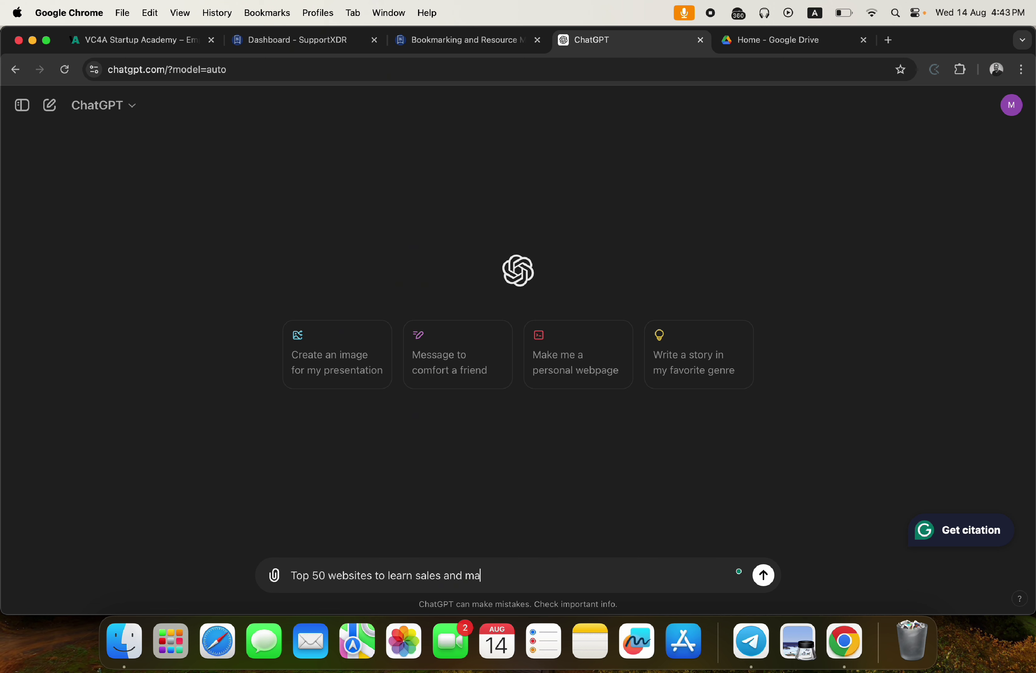
{"action": "type", "text": "rketinf"}
{"action": "key", "text": "BackSpace"}
{"action": "type", "text": "g"}
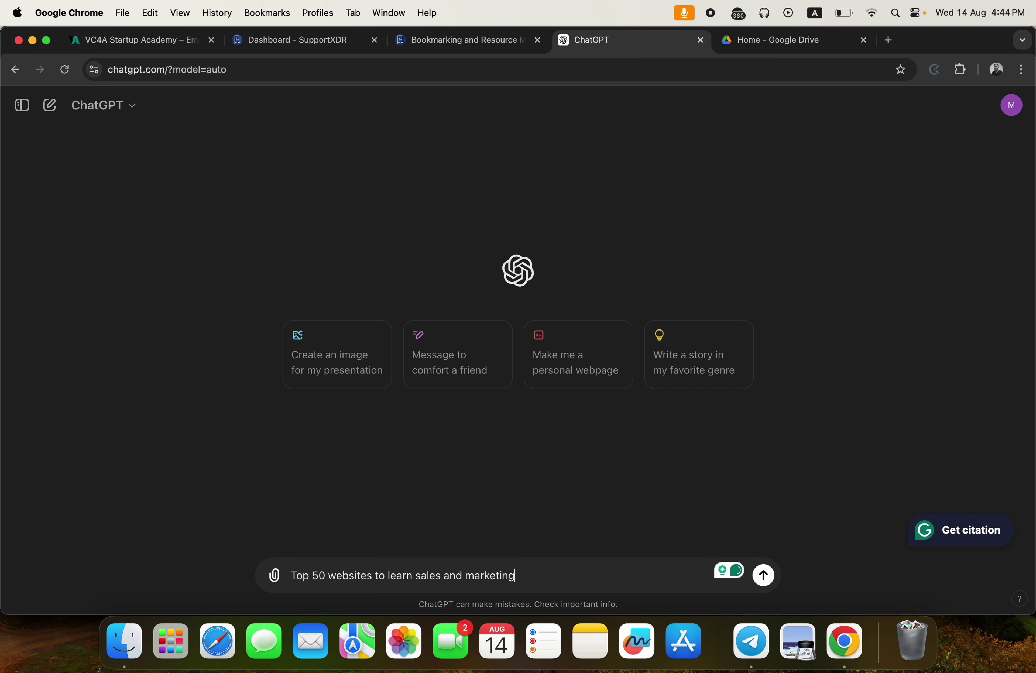
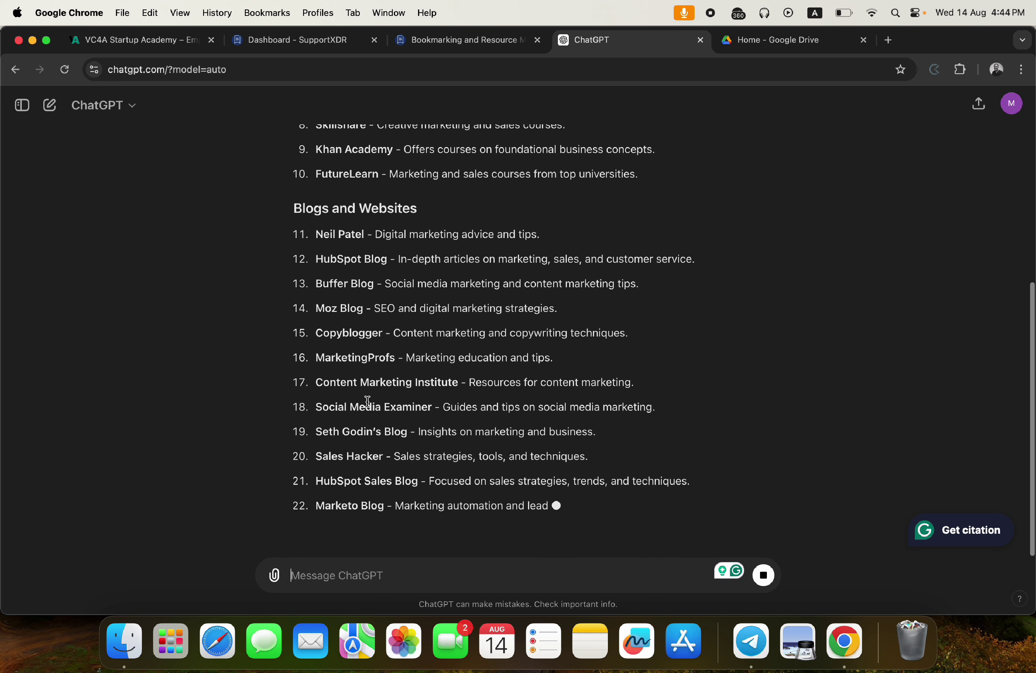
- Review ChatGPT's answer and send the follow-up "list top 50 website urls where I can learn sales and marketing"
{"action": "scroll", "coordinate": [368, 402], "scroll_direction": "up", "scroll_amount": 10}
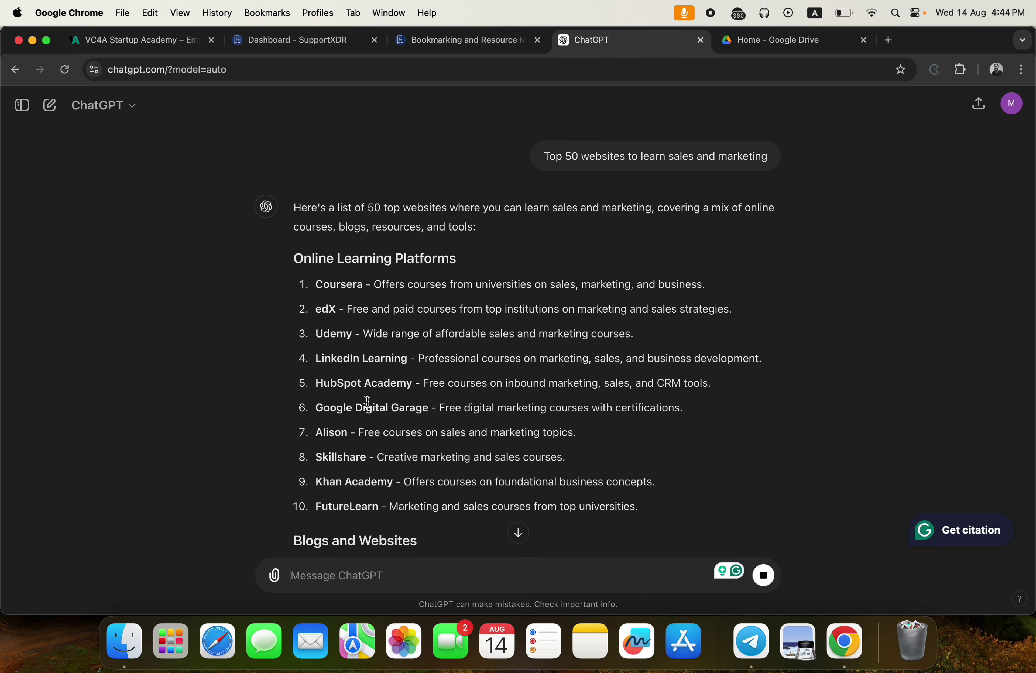
{"action": "scroll", "coordinate": [367, 401], "scroll_direction": "down", "scroll_amount": 10}
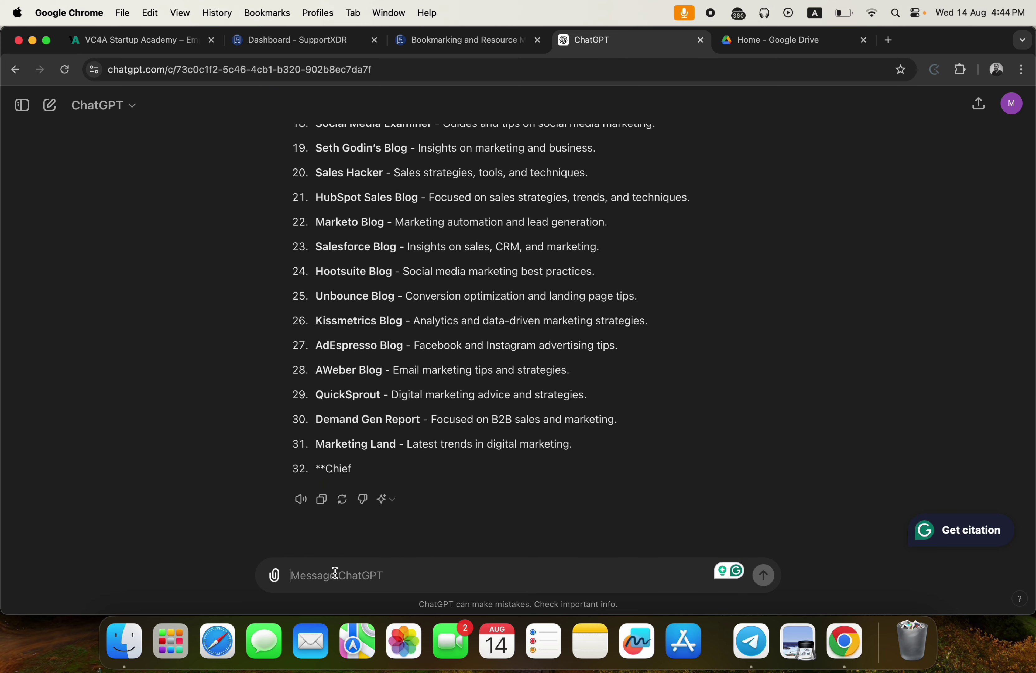
{"action": "type", "text": "list top 50 website urls"}
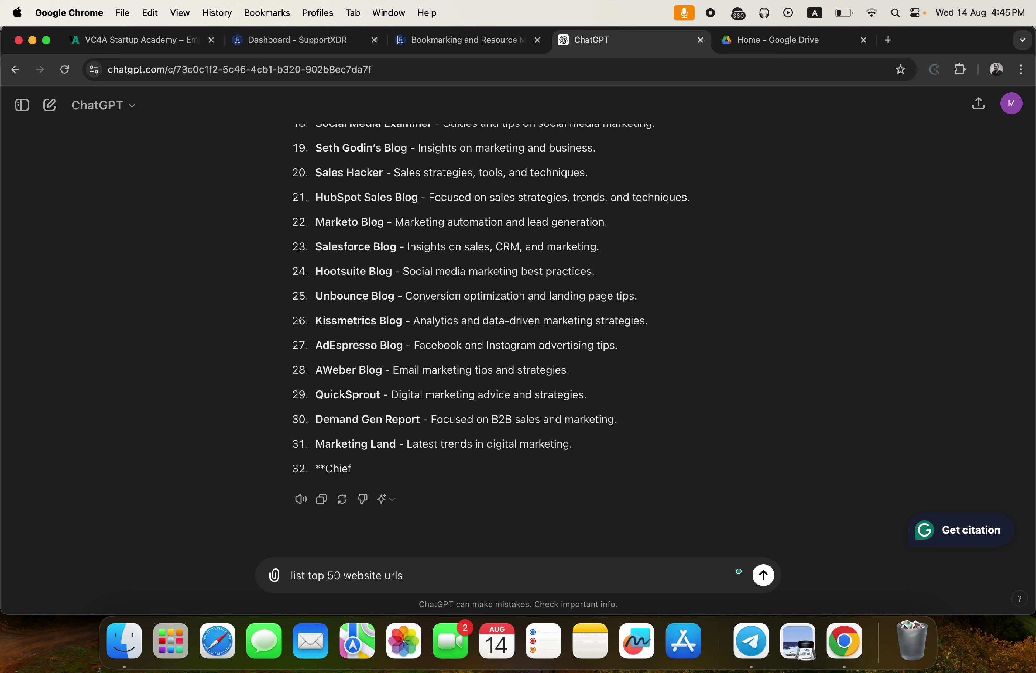
{"action": "type", "text": "where I can learn sales and marketing"}
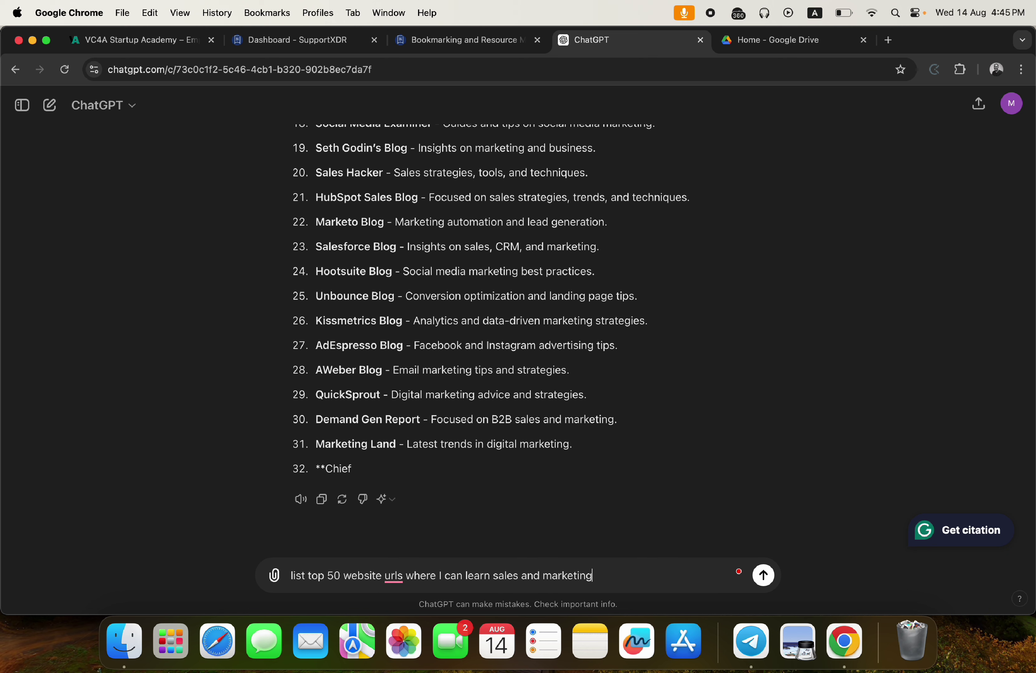
{"action": "key", "text": "Return"}
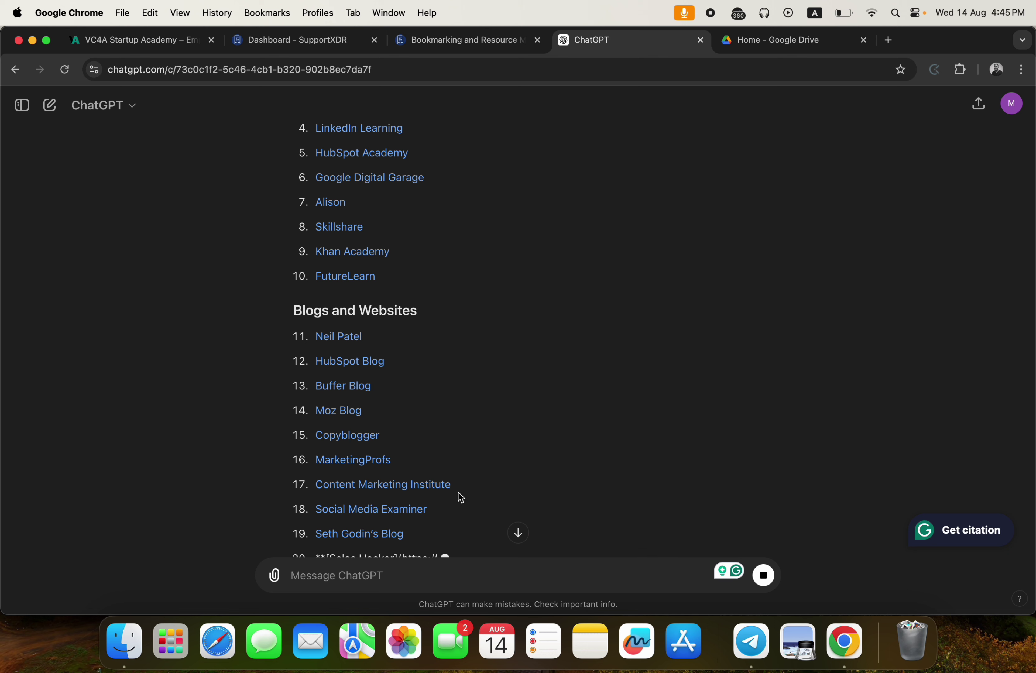
{"action": "scroll", "coordinate": [461, 497], "scroll_direction": "down", "scroll_amount": 3}
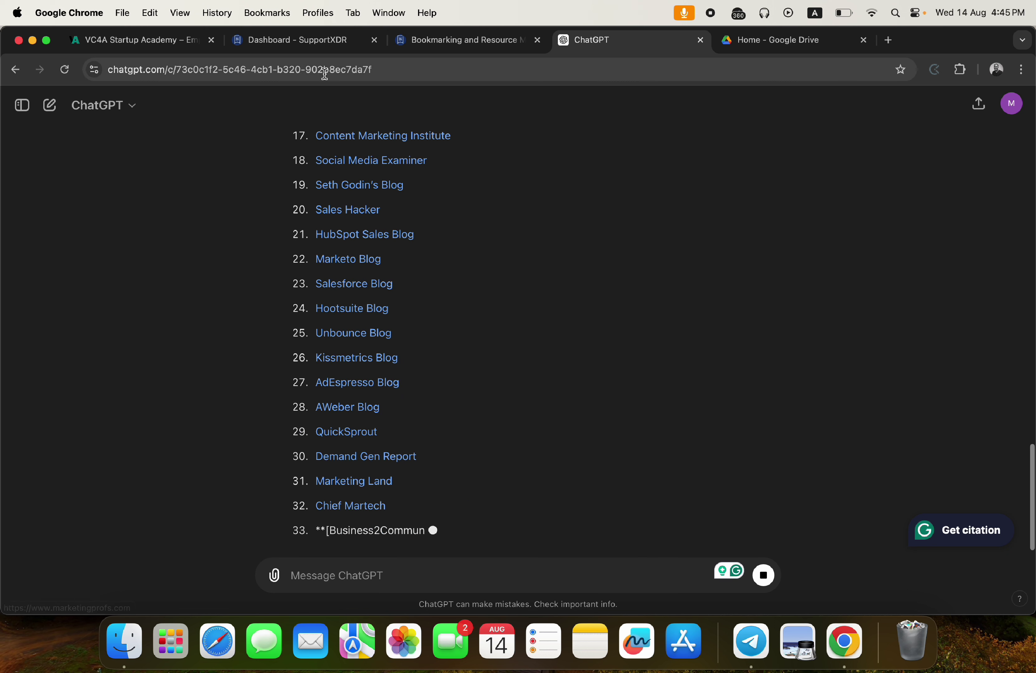
- Return to the SupportXDR dashboard and look over its shared dashboards and the eelspace team switcher
{"action": "left_click", "coordinate": [298, 45]}
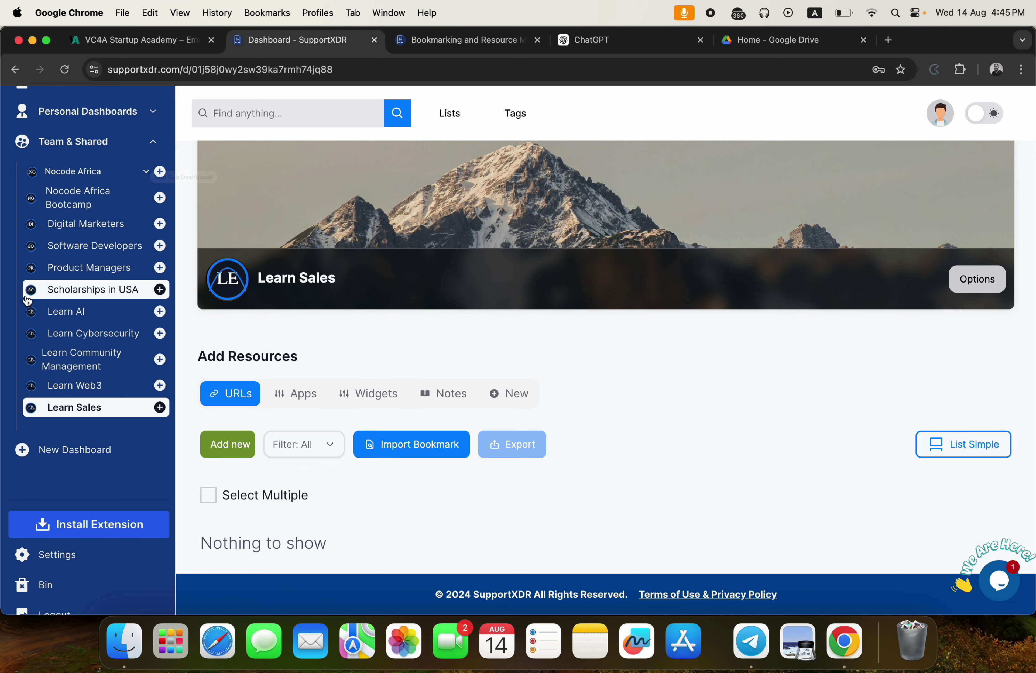
{"action": "scroll", "coordinate": [63, 321], "scroll_direction": "up", "scroll_amount": 3}
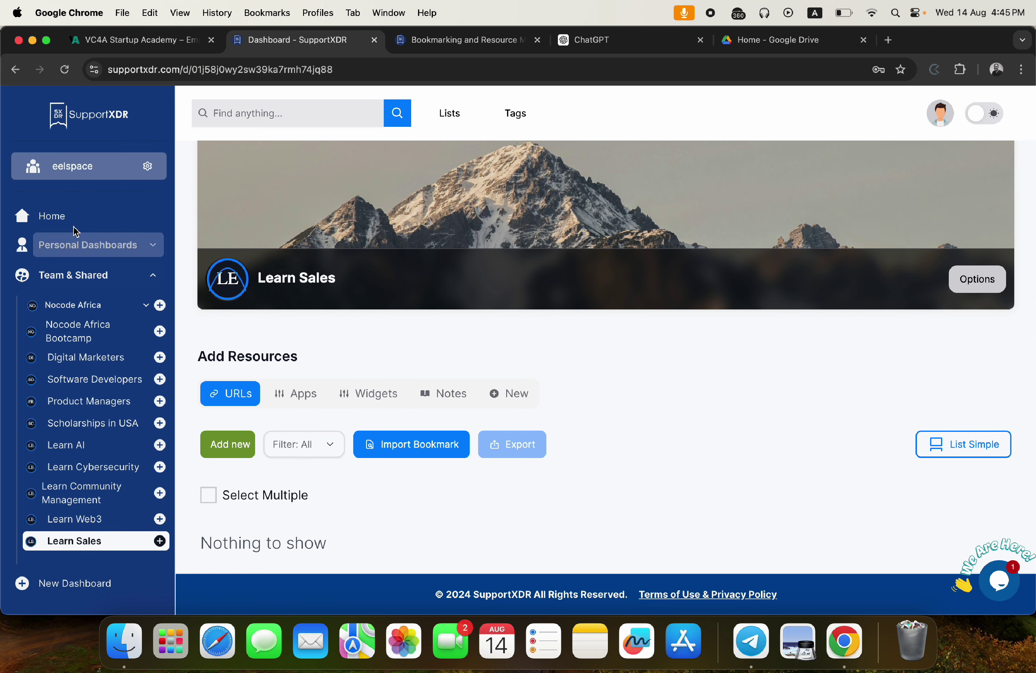
{"action": "scroll", "coordinate": [115, 359], "scroll_direction": "down", "scroll_amount": 2}
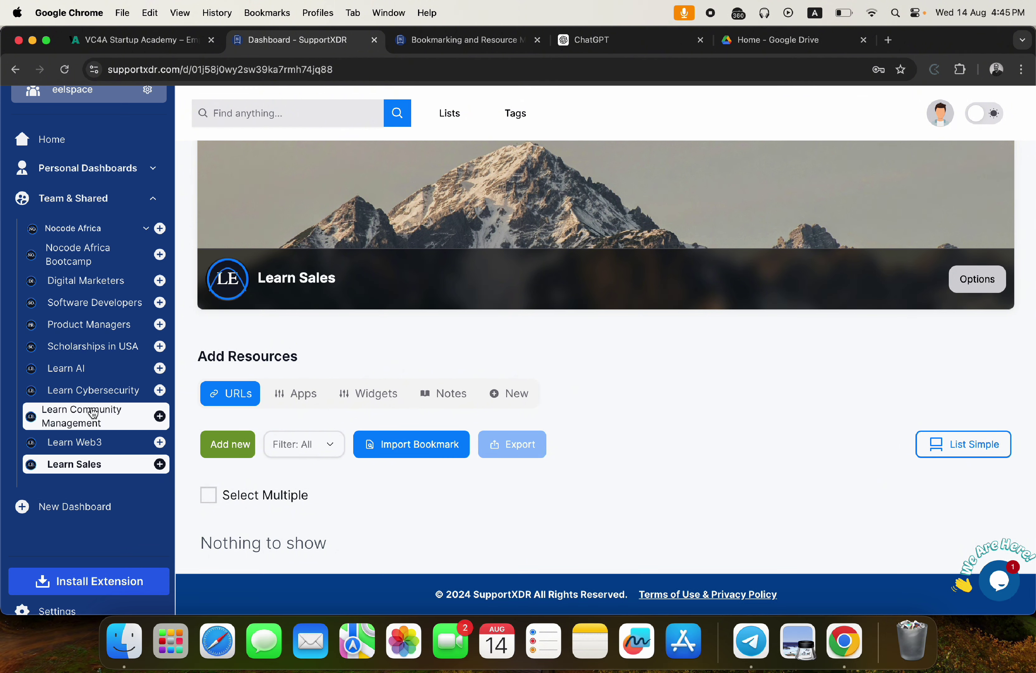
{"action": "scroll", "coordinate": [101, 219], "scroll_direction": "up", "scroll_amount": 2}
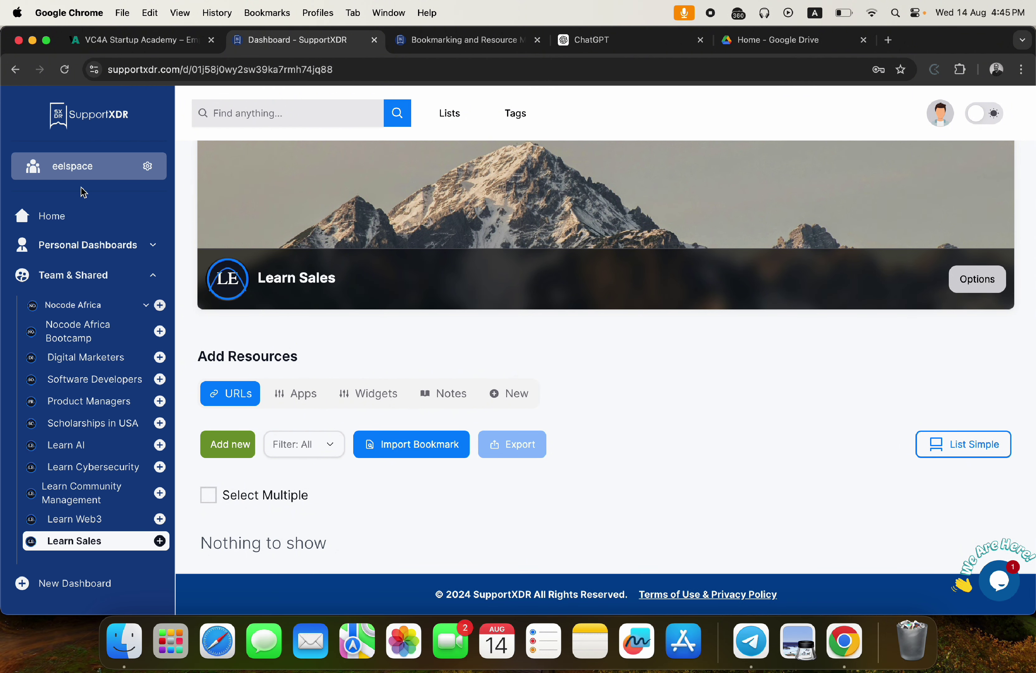
{"action": "left_click", "coordinate": [82, 165]}
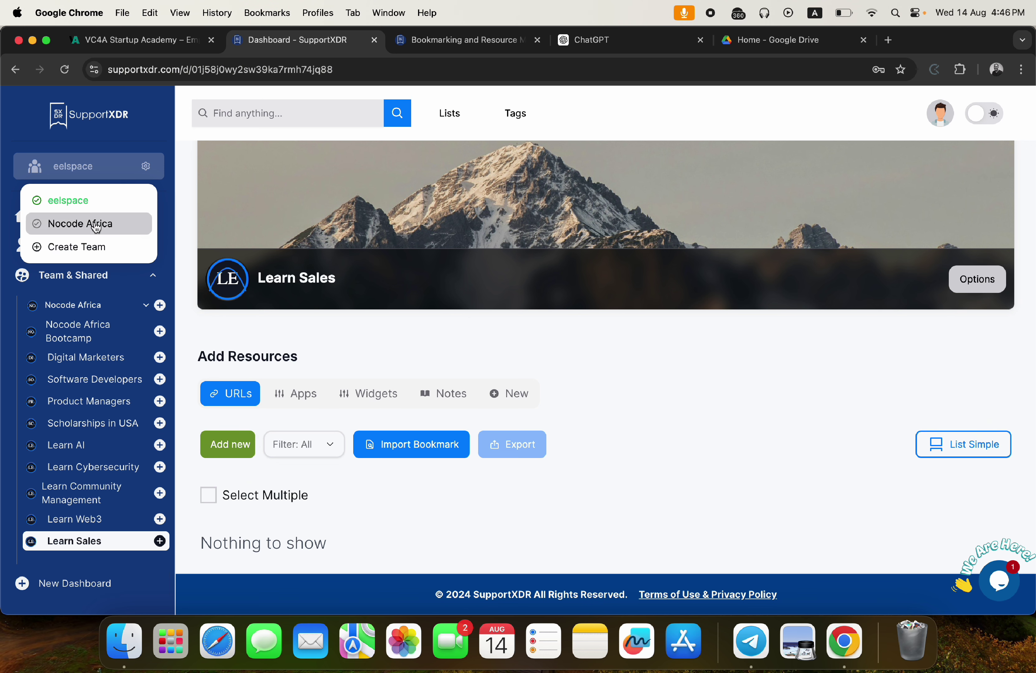
{"action": "left_click", "coordinate": [170, 198]}
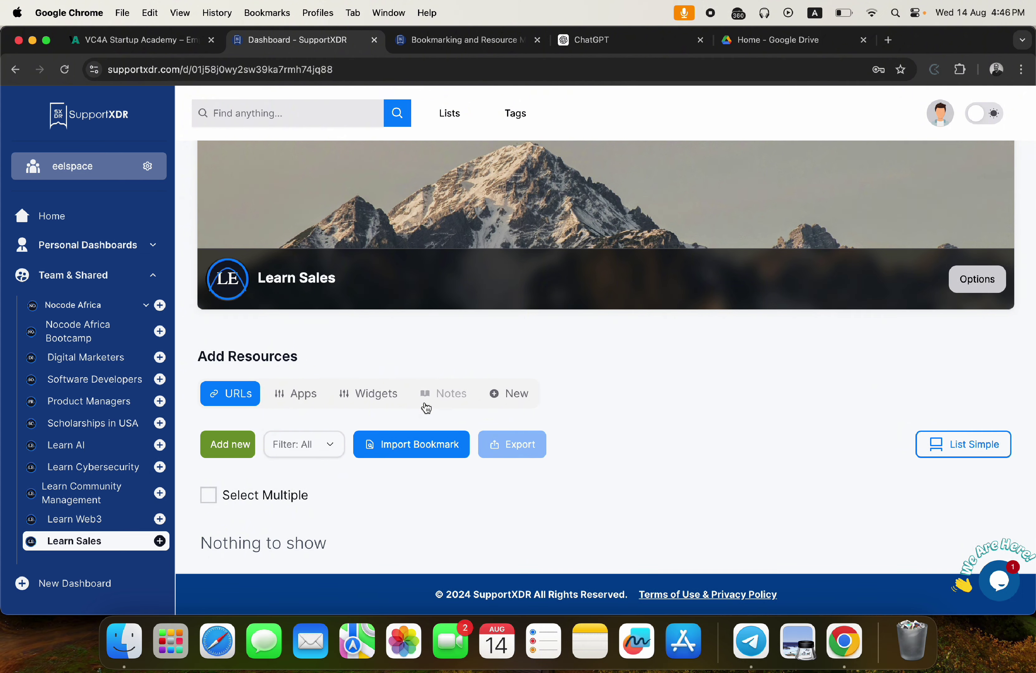
- Switch back to ChatGPT and look through the list of linked sales and marketing websites from its end to its start
{"action": "left_click", "coordinate": [579, 40]}
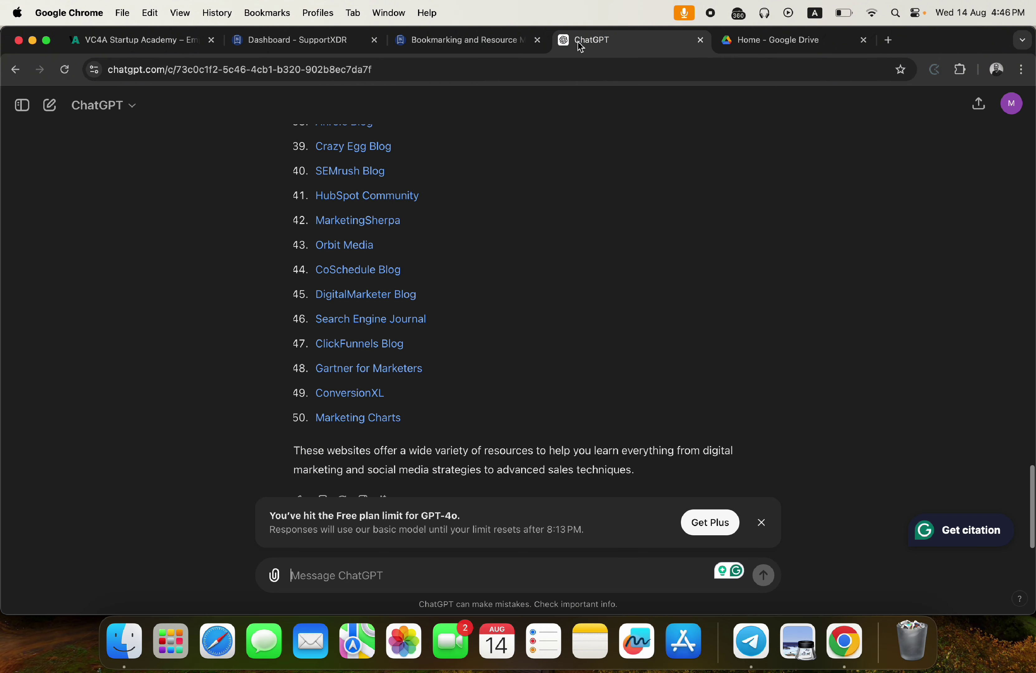
{"action": "scroll", "coordinate": [536, 250], "scroll_direction": "down", "scroll_amount": 2}
{"action": "scroll", "coordinate": [474, 285], "scroll_direction": "up", "scroll_amount": 15}
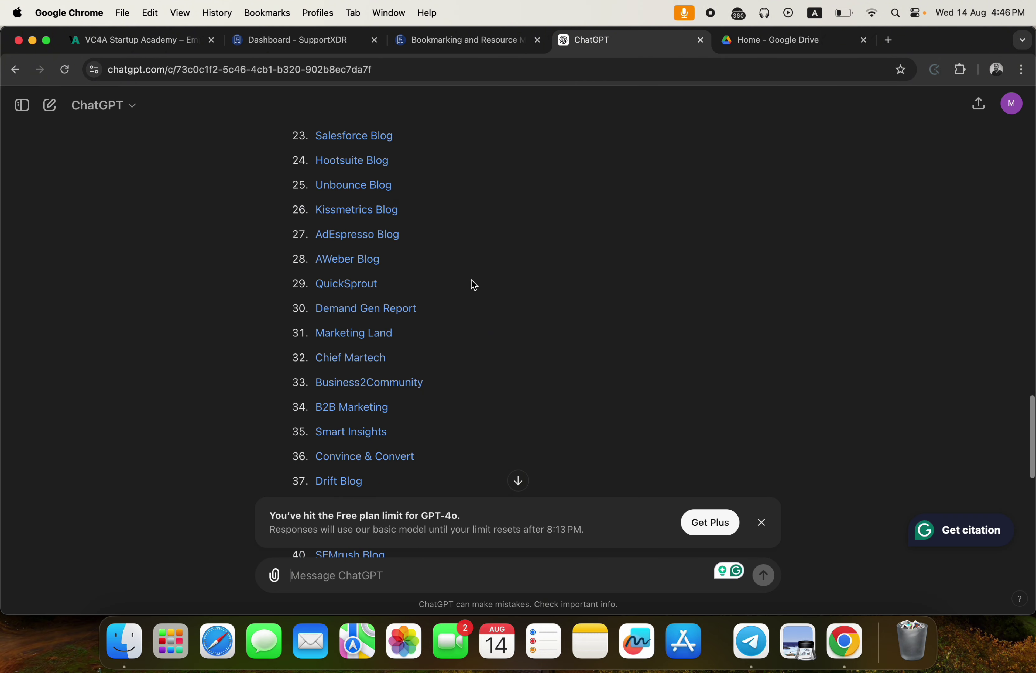
{"action": "scroll", "coordinate": [473, 286], "scroll_direction": "up", "scroll_amount": 5}
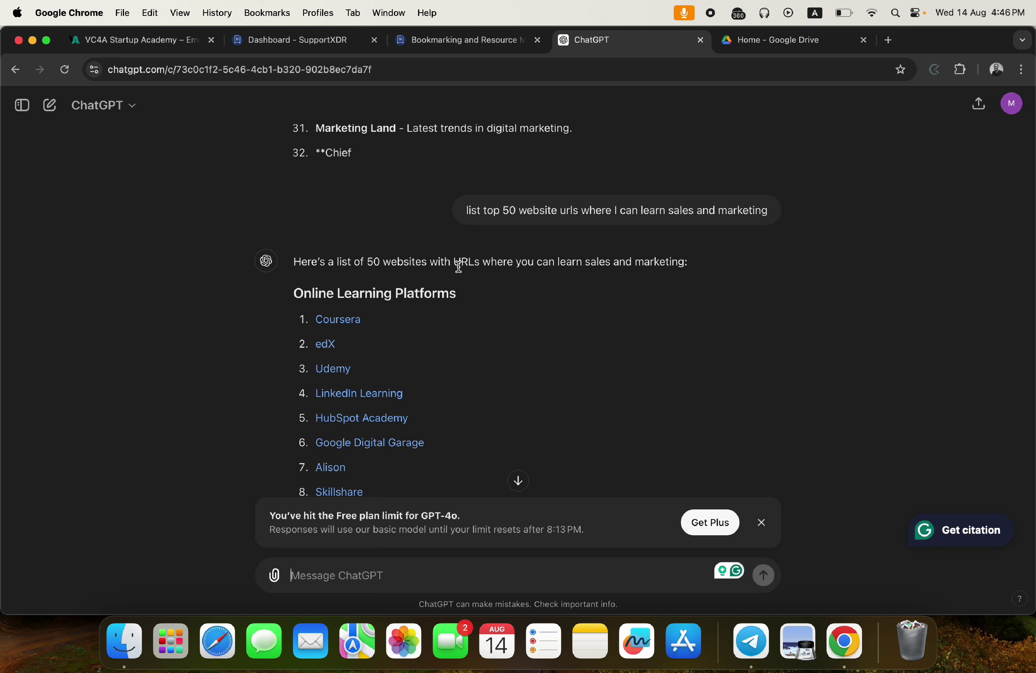
- Open the Coursera, edX and Udemy links from ChatGPT's list in separate browser tabs, returning to the list each time
{"action": "left_click", "coordinate": [338, 320]}
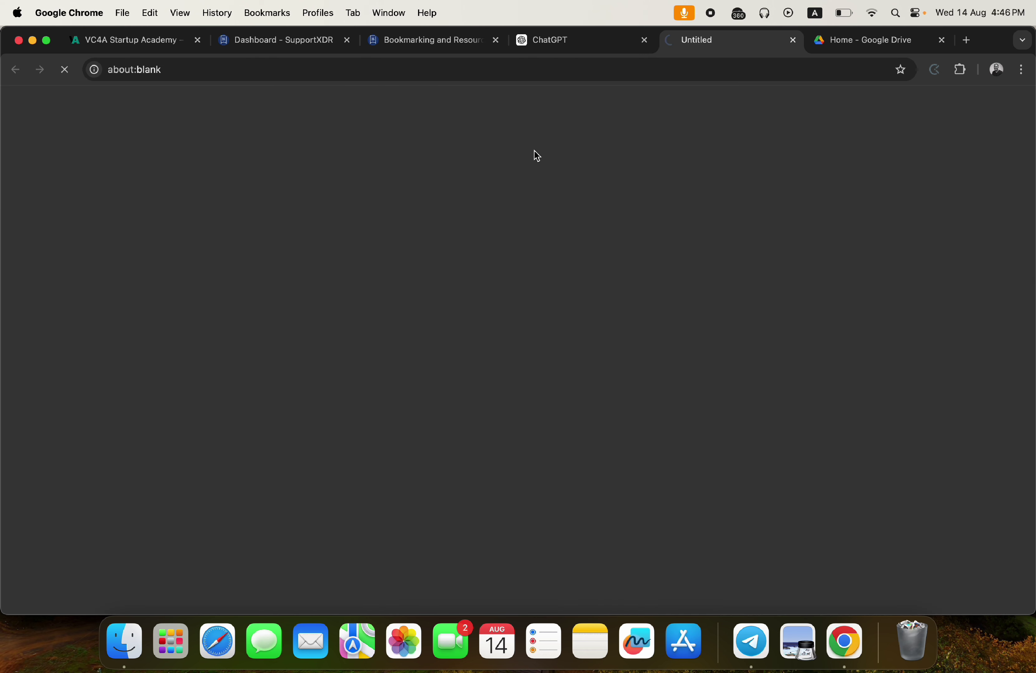
{"action": "left_click", "coordinate": [562, 43]}
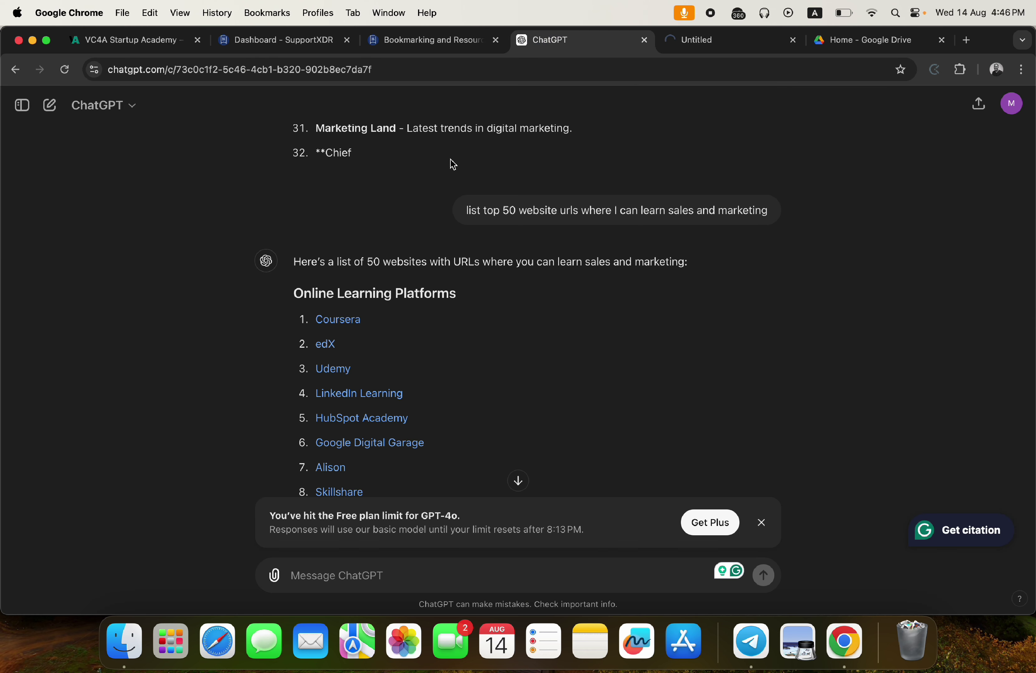
{"action": "left_click", "coordinate": [329, 350]}
{"action": "left_click", "coordinate": [505, 48]}
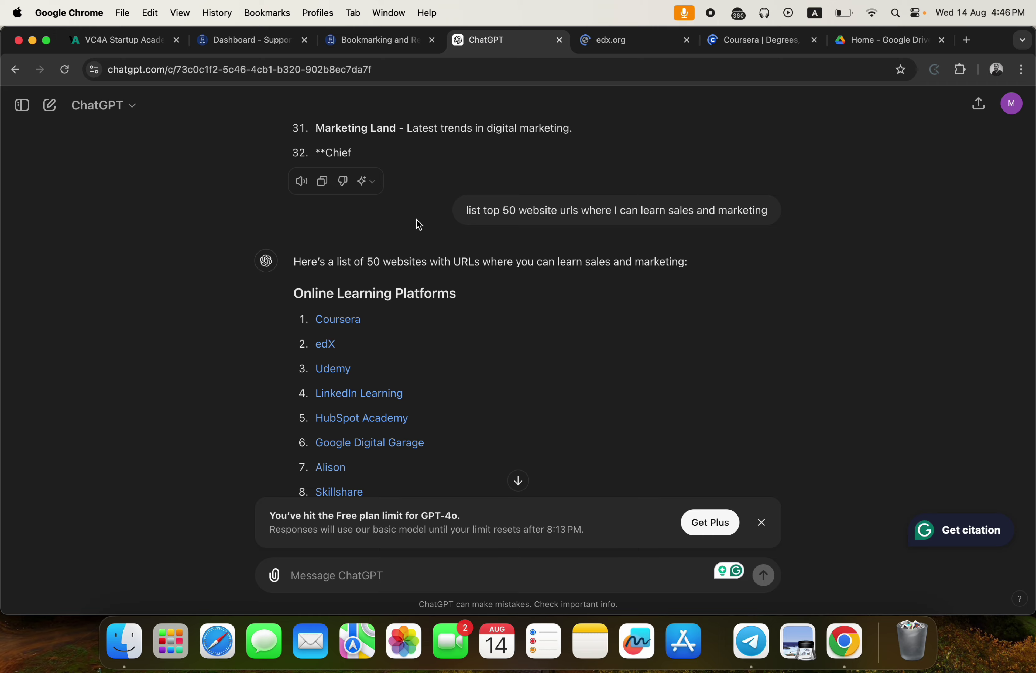
{"action": "left_click", "coordinate": [336, 368]}
{"action": "left_click", "coordinate": [448, 48]}
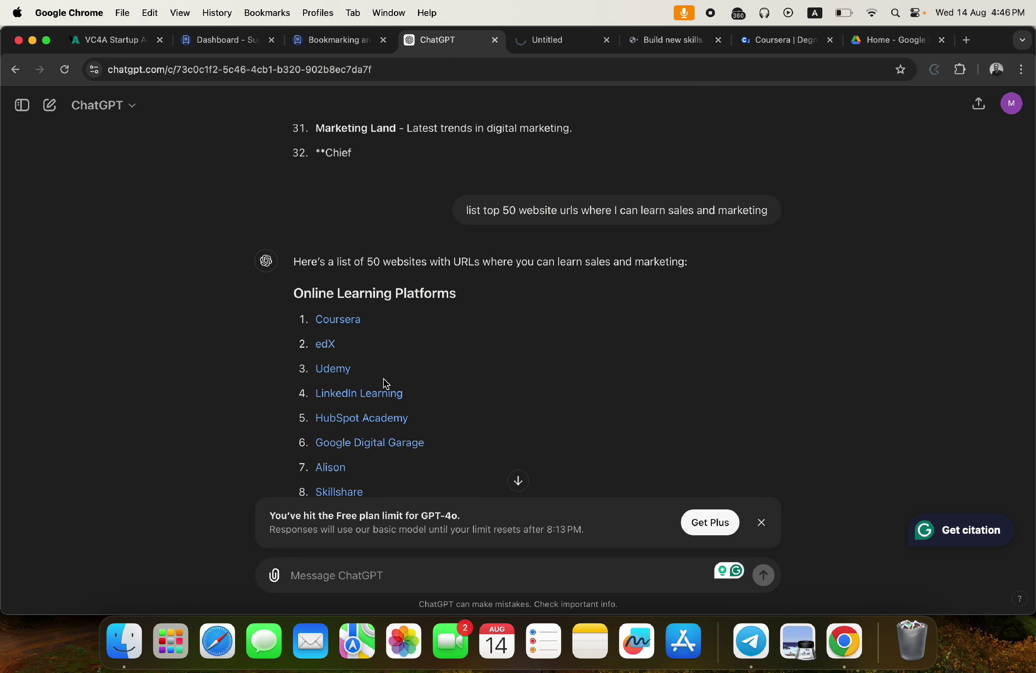
- Open LinkedIn Learning, HubSpot Academy and Alison from the list in their own tabs and return to ChatGPT
{"action": "left_click", "coordinate": [357, 395]}
{"action": "left_click", "coordinate": [408, 42]}
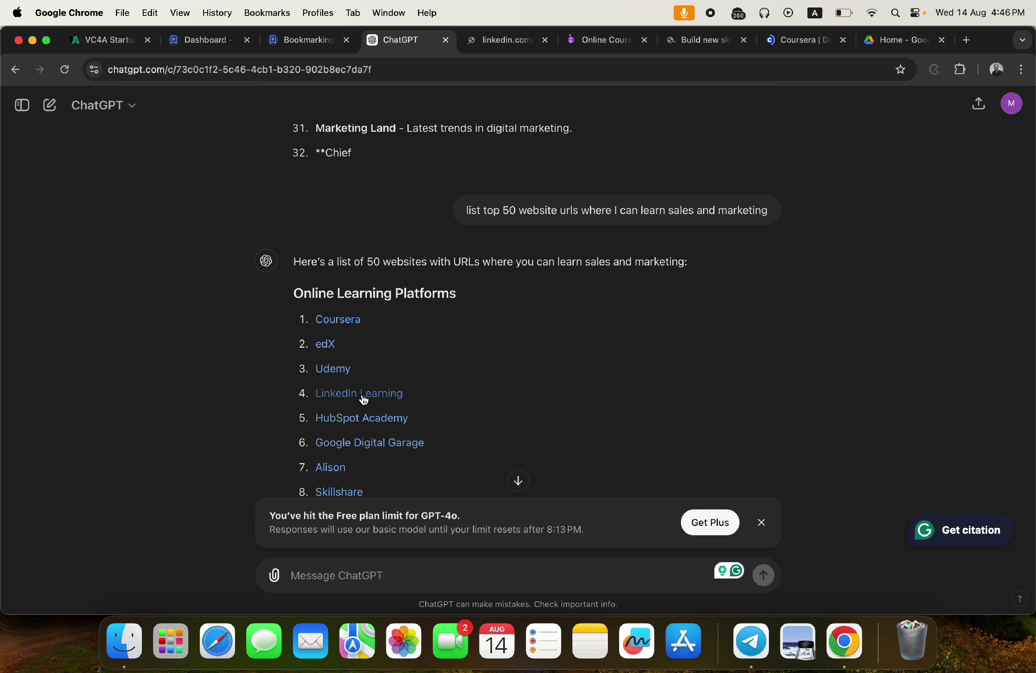
{"action": "left_click", "coordinate": [356, 419]}
{"action": "left_click", "coordinate": [392, 42]}
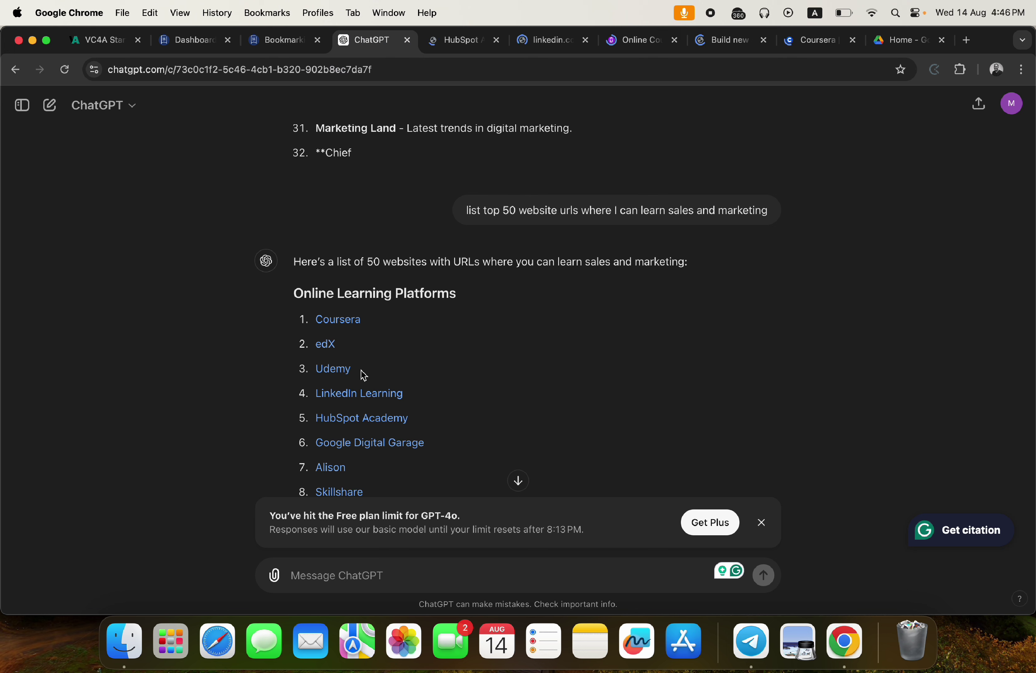
{"action": "left_click", "coordinate": [339, 468]}
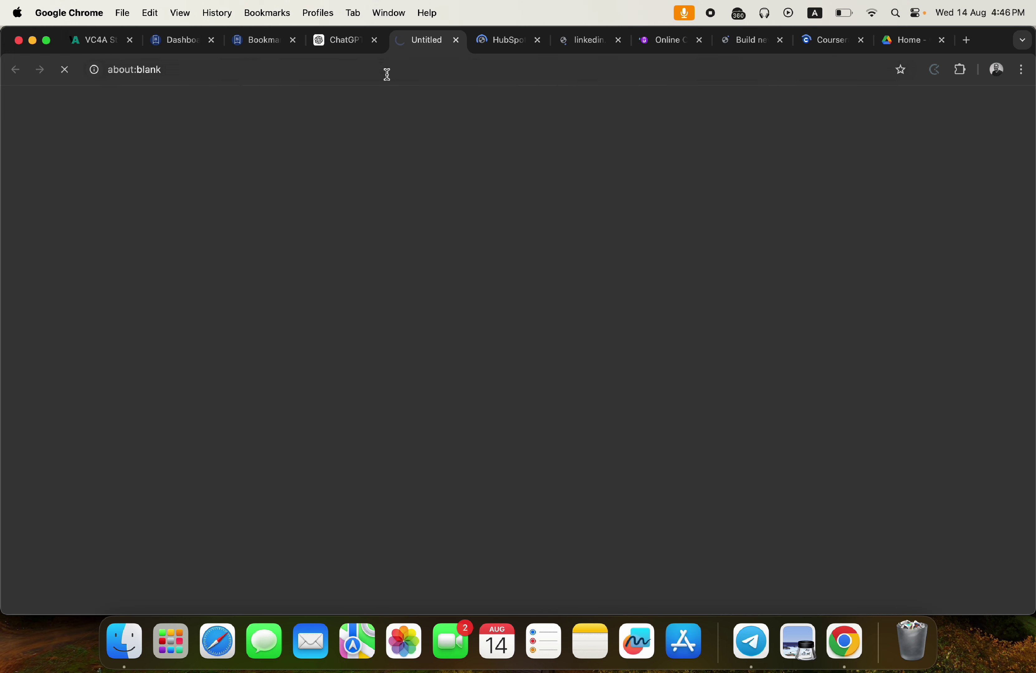
{"action": "left_click", "coordinate": [342, 43]}
- Open the Skillshare and FutureLearn links under Online Learning Platforms and go back to the ChatGPT list
{"action": "scroll", "coordinate": [399, 267], "scroll_direction": "down", "scroll_amount": 5}
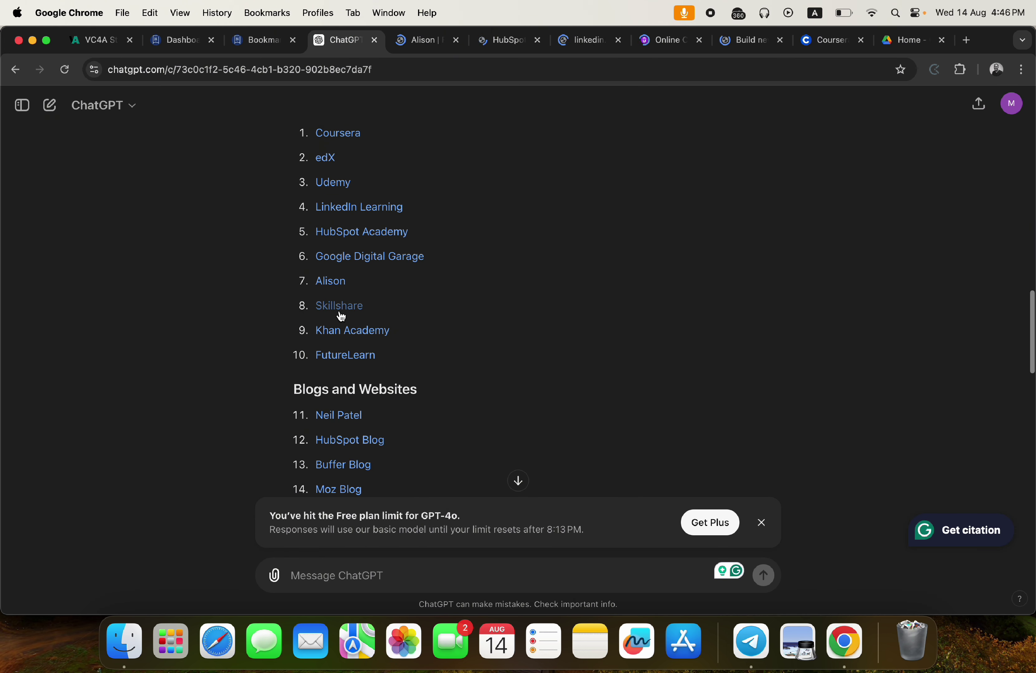
{"action": "left_click", "coordinate": [340, 312]}
{"action": "left_click", "coordinate": [323, 41]}
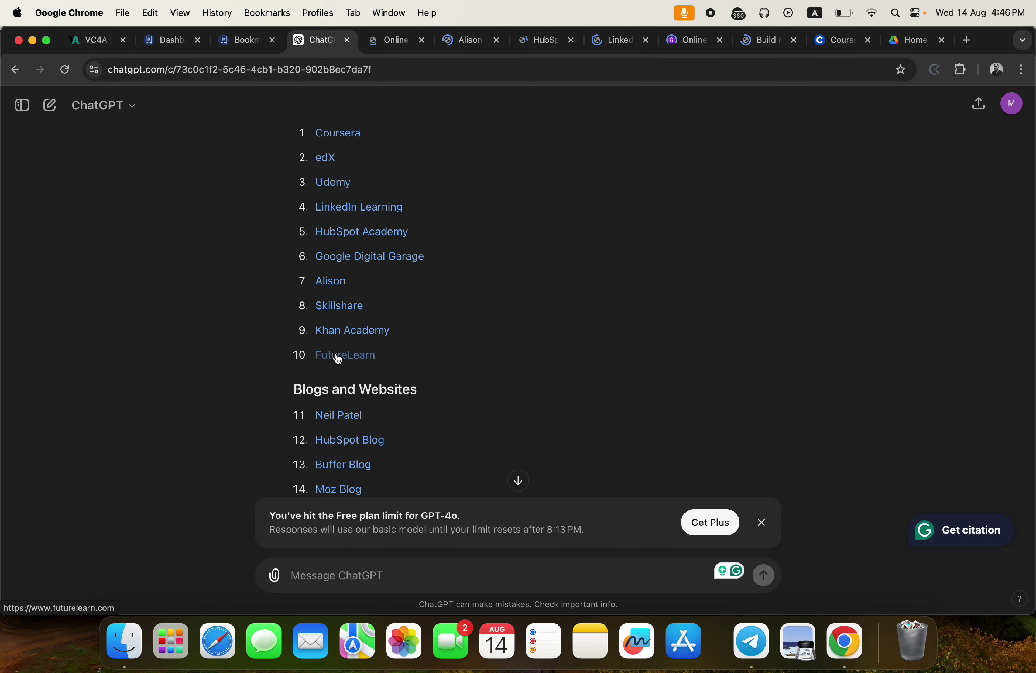
{"action": "left_click", "coordinate": [338, 357]}
{"action": "left_click", "coordinate": [326, 42]}
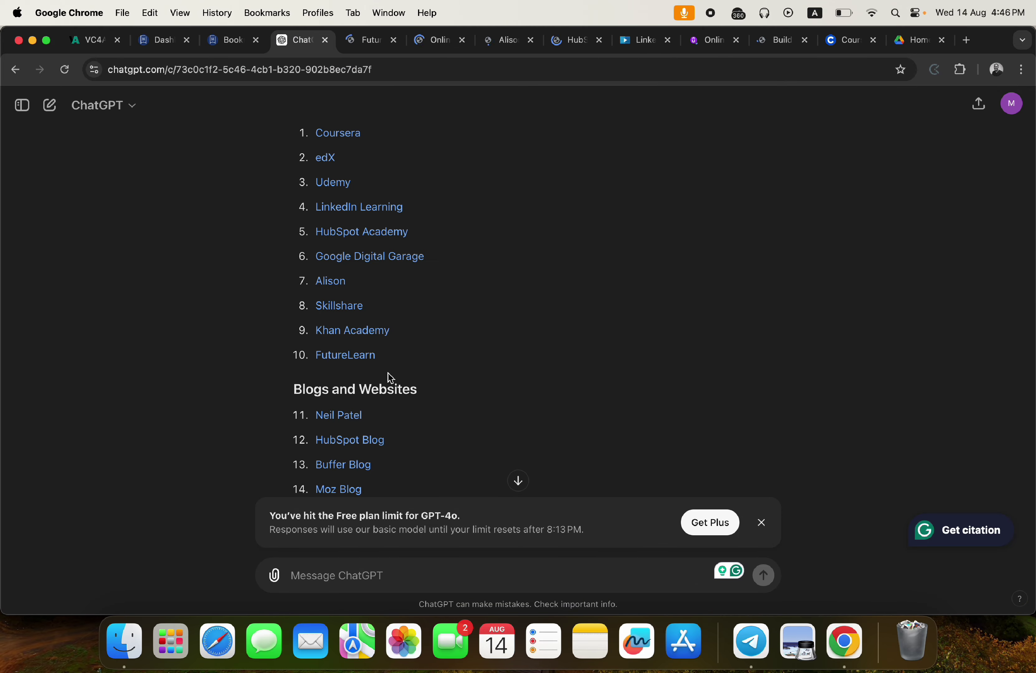
- Open the Neil Patel and HubSpot Blog links under Blogs and Websites, returning to ChatGPT after each
{"action": "scroll", "coordinate": [393, 358], "scroll_direction": "down", "scroll_amount": 3}
{"action": "left_click", "coordinate": [345, 271]}
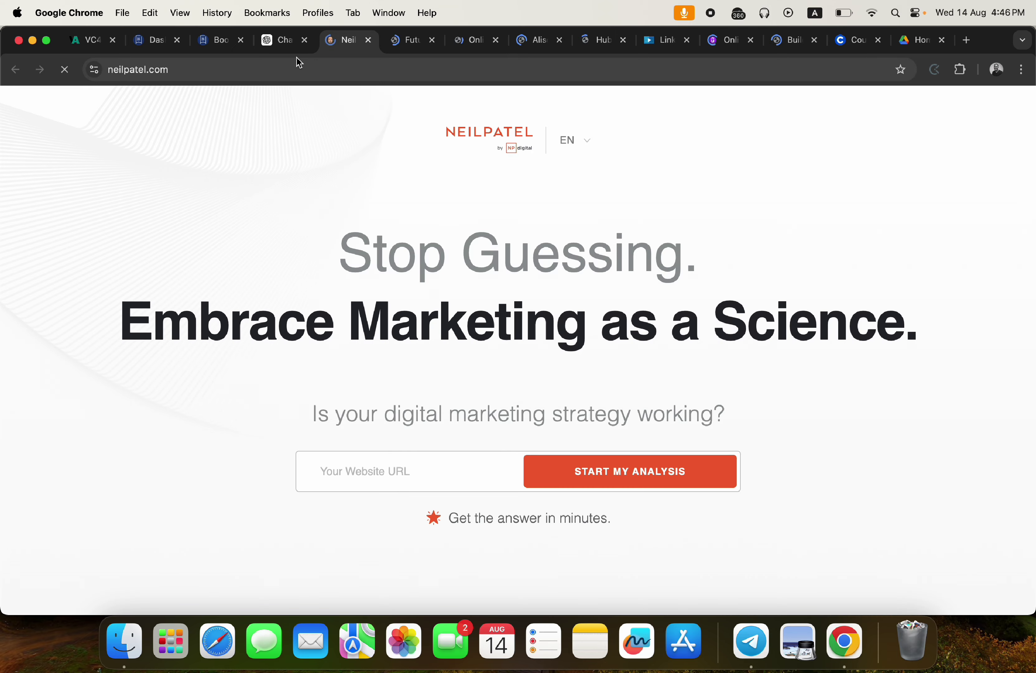
{"action": "left_click", "coordinate": [288, 40]}
{"action": "left_click", "coordinate": [342, 302]}
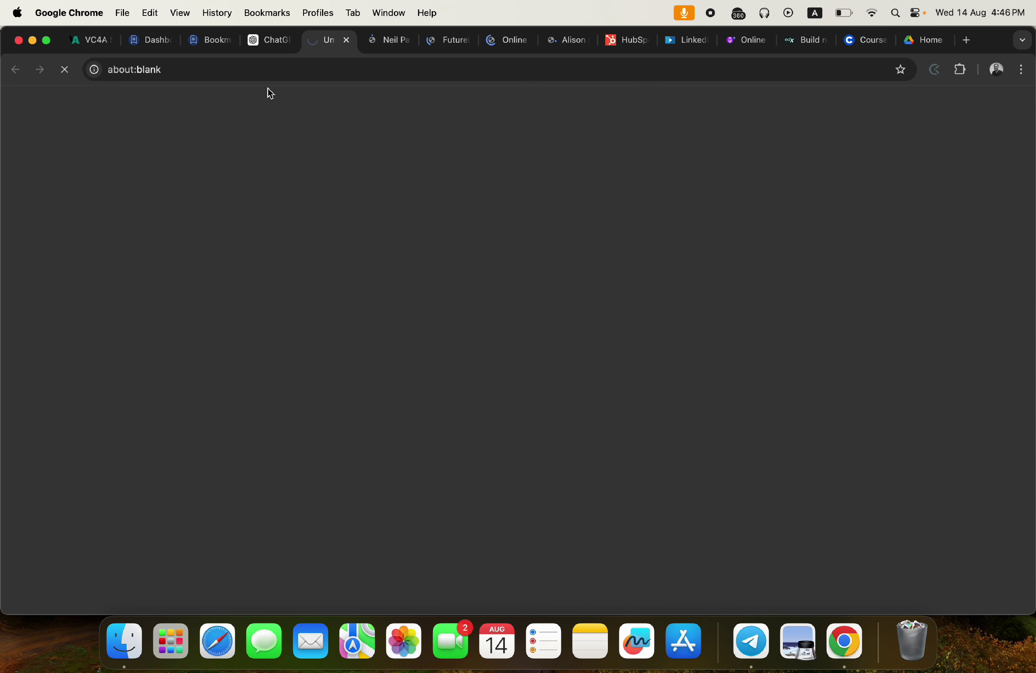
{"action": "left_click", "coordinate": [270, 41]}
- Open Copyblogger, MarketingProfs and Content Marketing Institute from the blog list in new tabs, then return to ChatGPT
{"action": "left_click", "coordinate": [343, 314]}
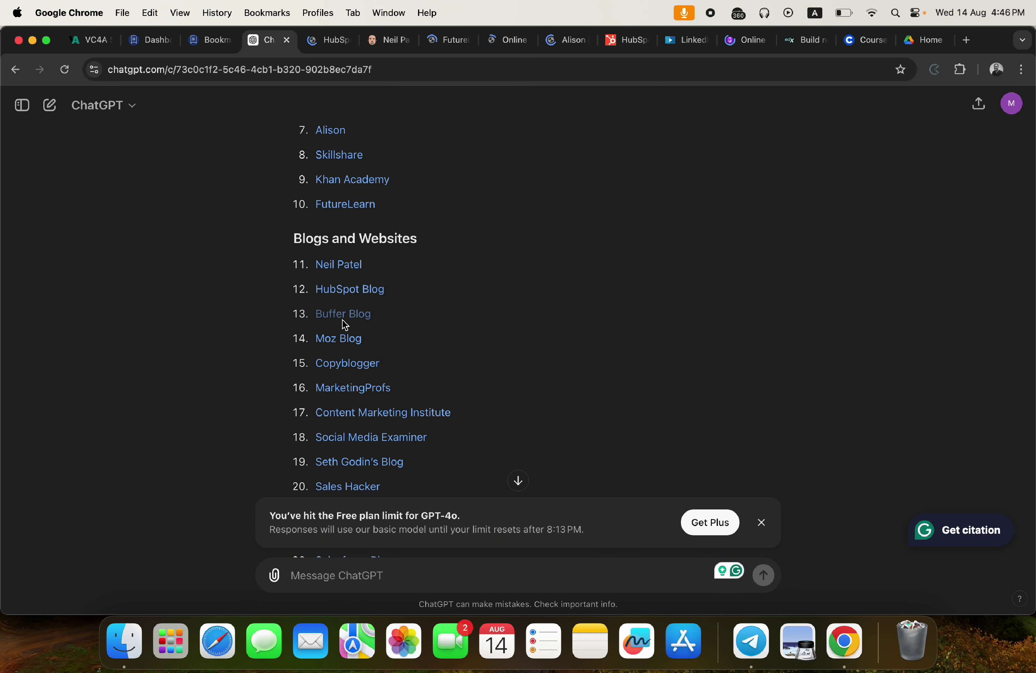
{"action": "left_click", "coordinate": [335, 365]}
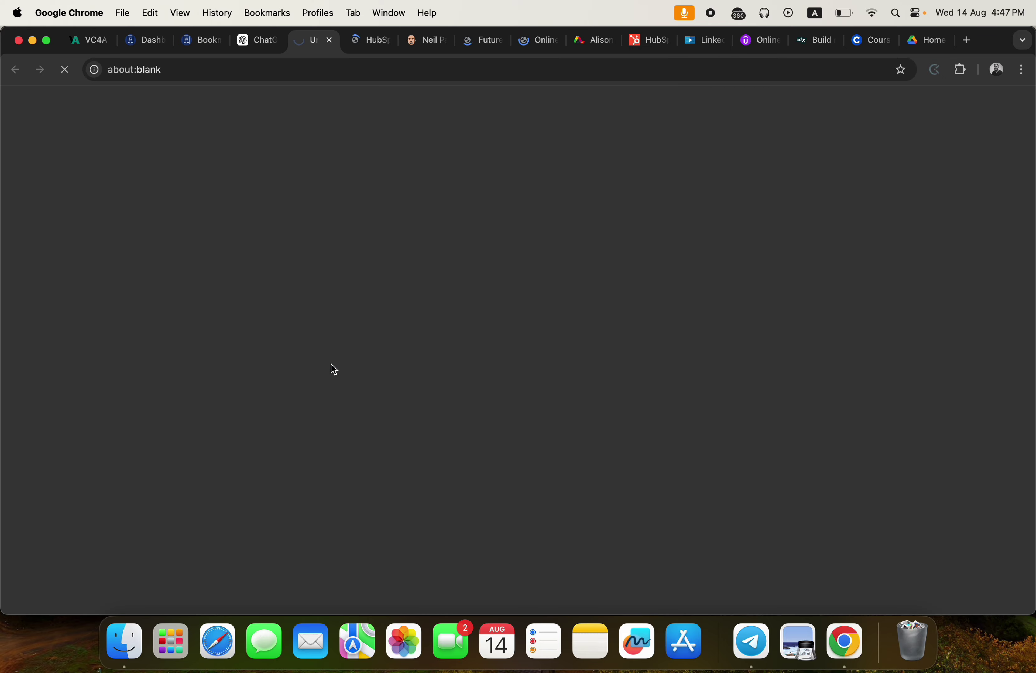
{"action": "left_click", "coordinate": [257, 44]}
{"action": "left_click", "coordinate": [349, 389]}
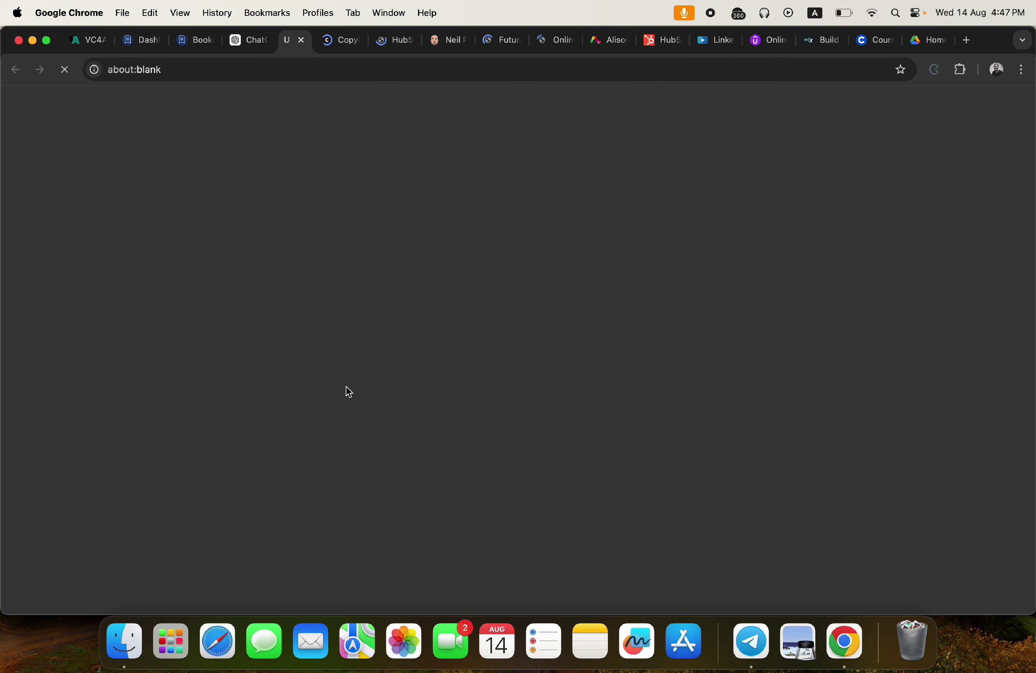
{"action": "left_click", "coordinate": [250, 49]}
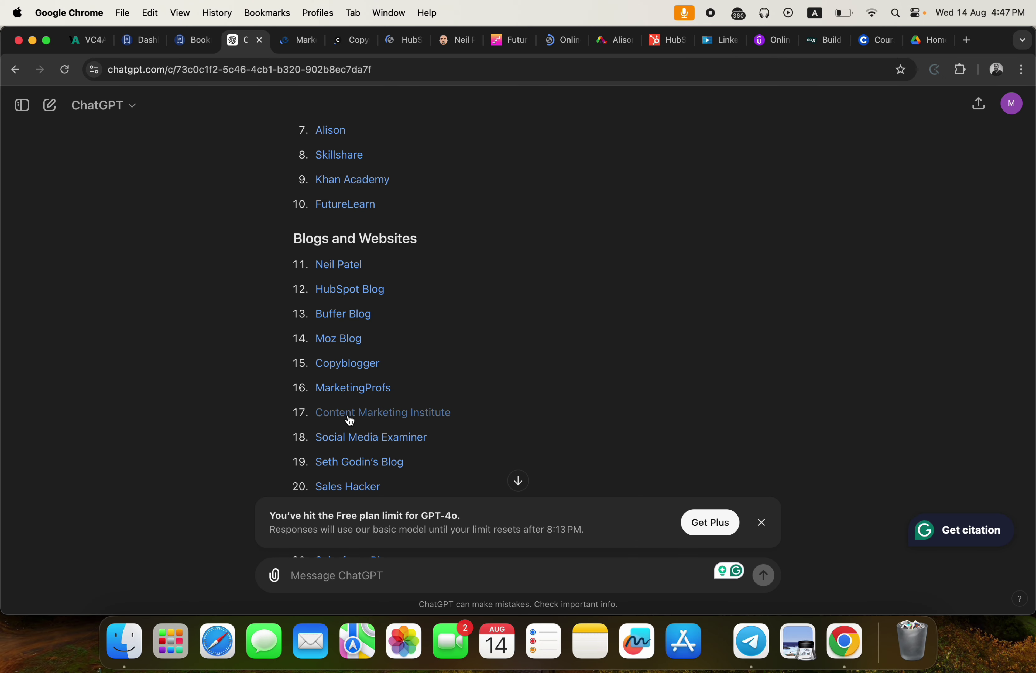
{"action": "left_click", "coordinate": [350, 415]}
{"action": "left_click", "coordinate": [238, 41]}
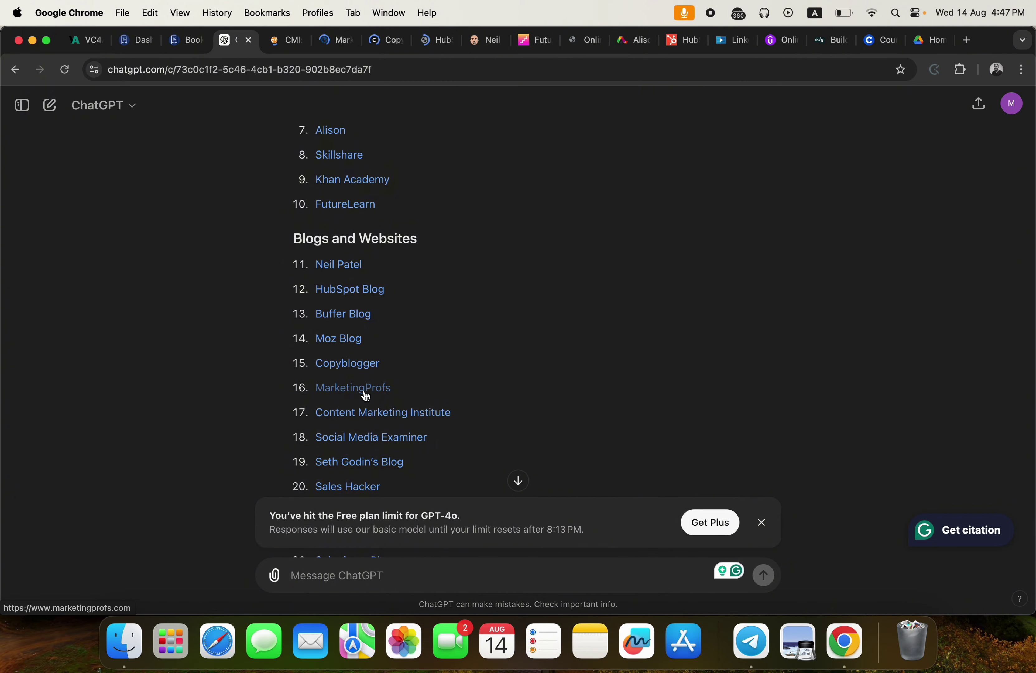
- Open the Social Media Examiner, Sales Hacker and Seth Godin's Blog links in separate tabs and return to the list
{"action": "scroll", "coordinate": [363, 391], "scroll_direction": "down", "scroll_amount": 4}
{"action": "left_click", "coordinate": [342, 249]}
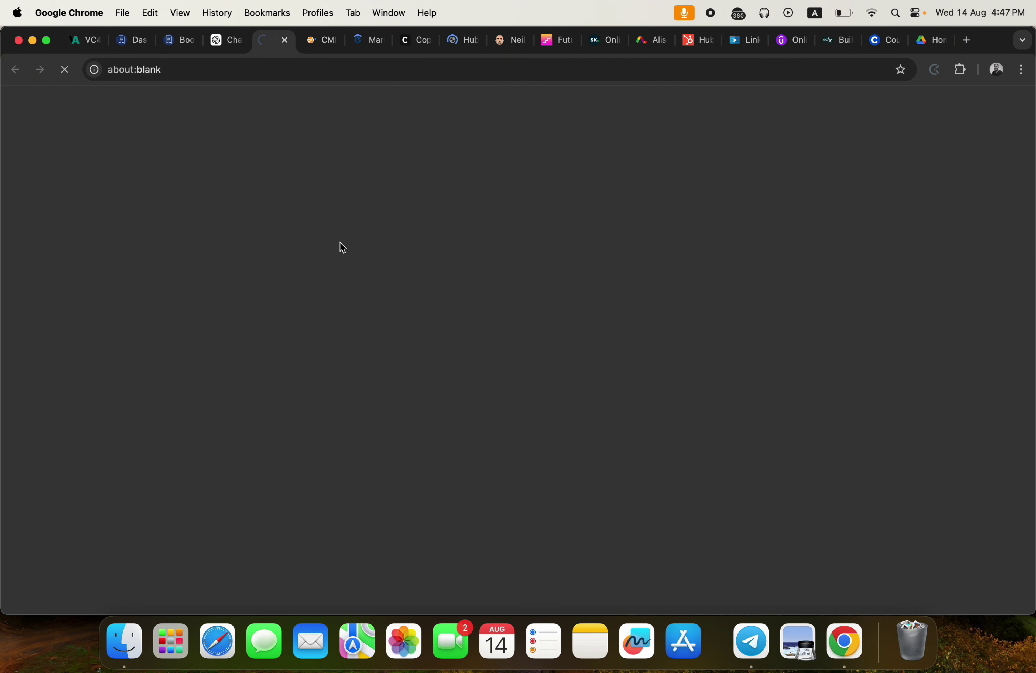
{"action": "left_click", "coordinate": [214, 40]}
{"action": "left_click", "coordinate": [343, 297]}
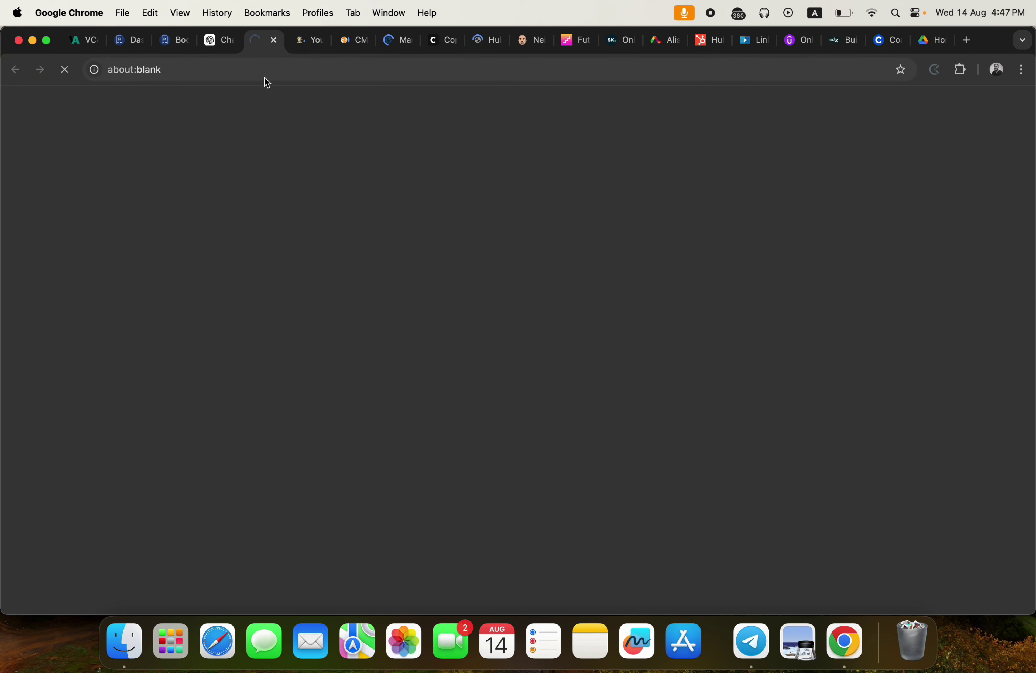
{"action": "left_click", "coordinate": [222, 40]}
{"action": "left_click", "coordinate": [350, 268]}
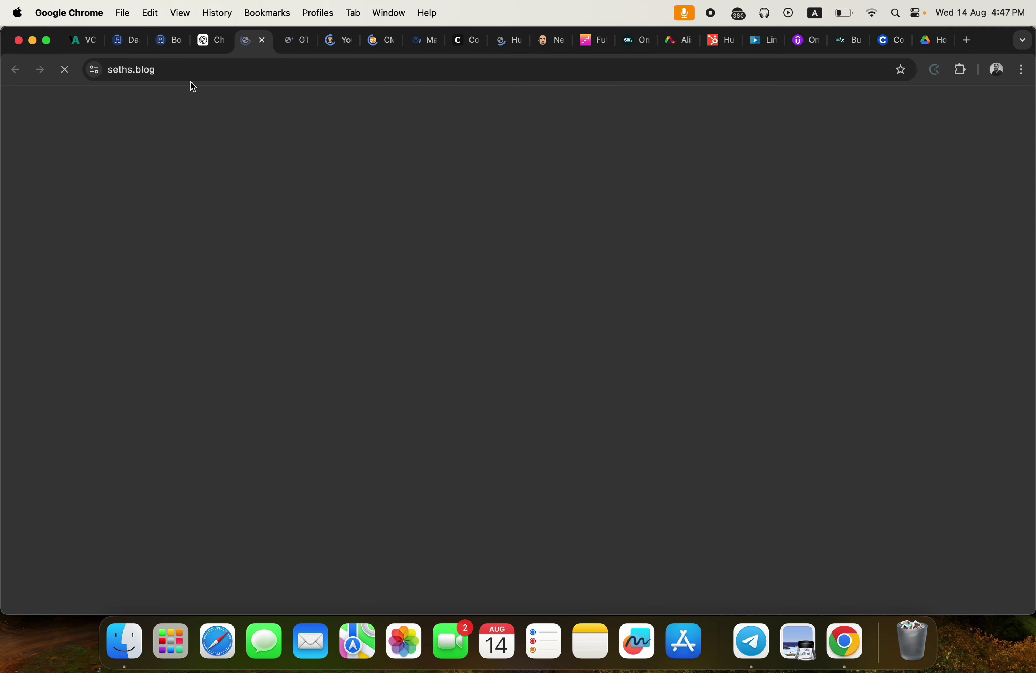
{"action": "left_click", "coordinate": [204, 40]}
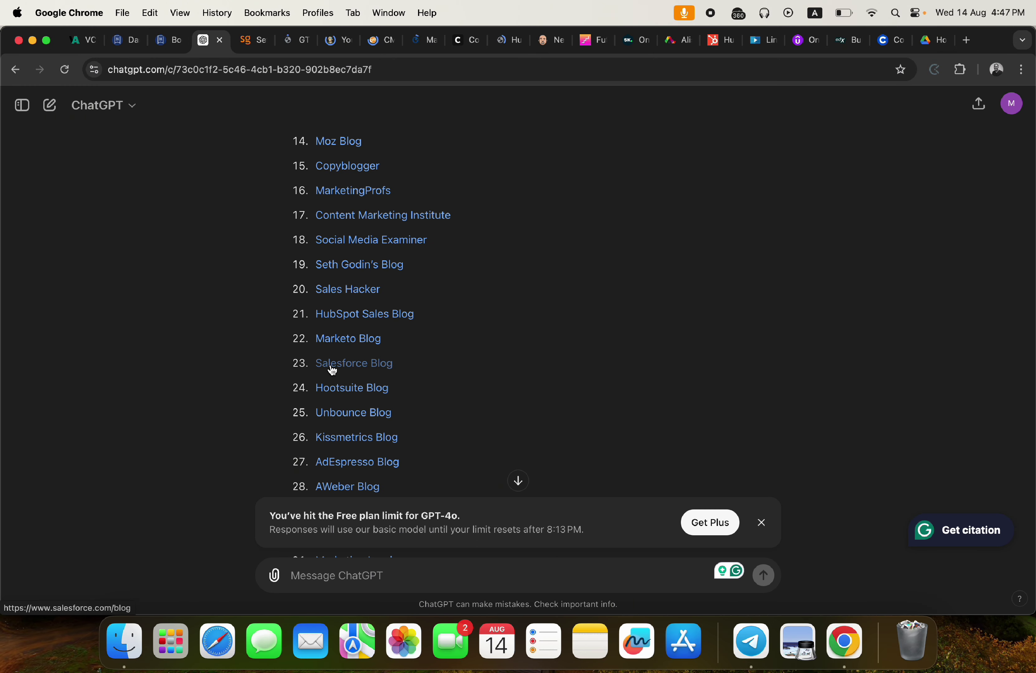
- Open the Salesforce Blog and QuickSprout websites from the list in new tabs, coming back to ChatGPT
{"action": "left_click", "coordinate": [332, 367]}
{"action": "left_click", "coordinate": [198, 40]}
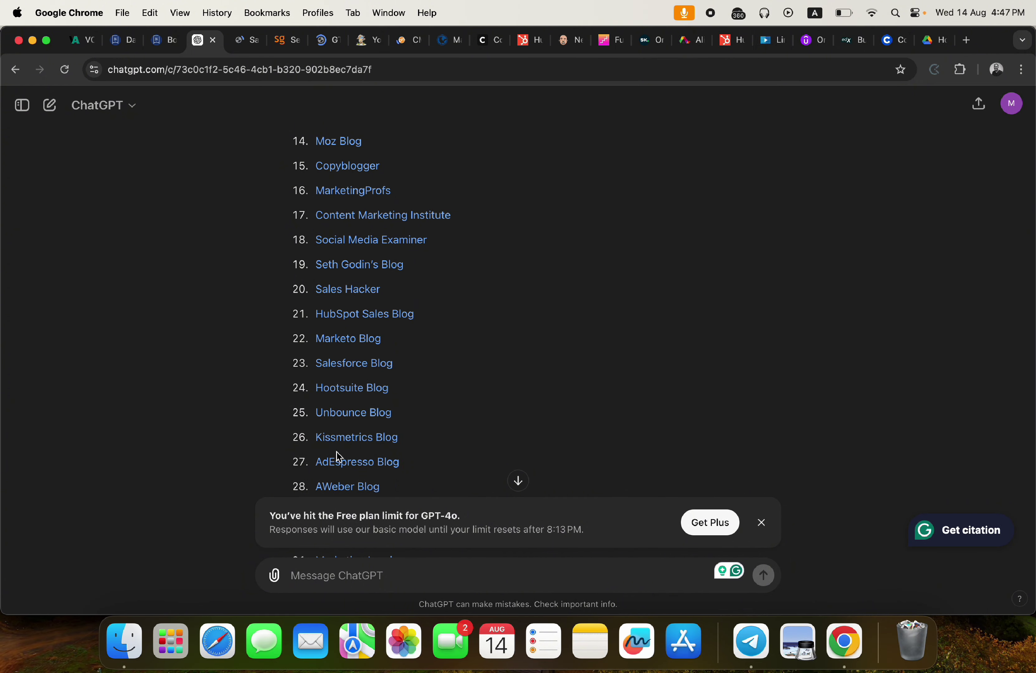
{"action": "scroll", "coordinate": [340, 456], "scroll_direction": "down", "scroll_amount": 5}
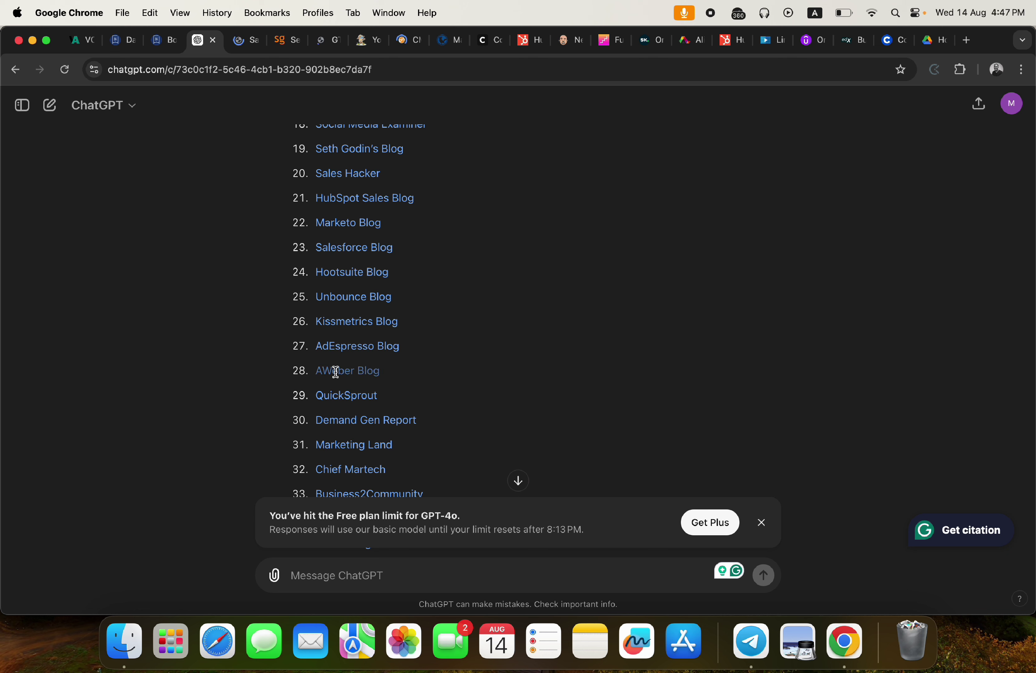
{"action": "left_click", "coordinate": [335, 395]}
{"action": "left_click", "coordinate": [201, 43]}
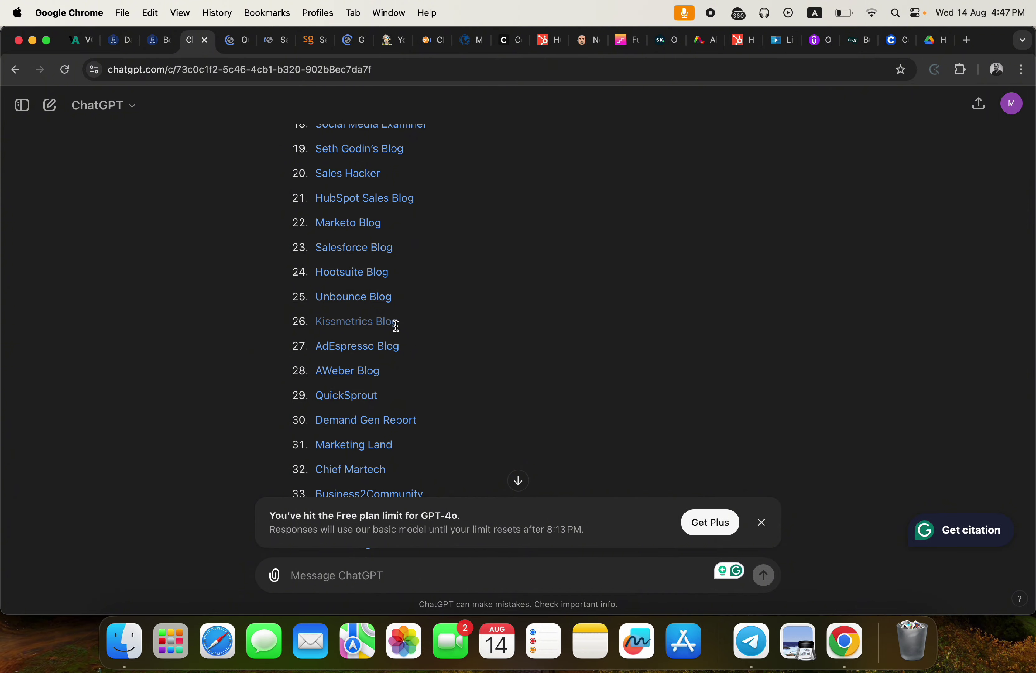
{"action": "left_click", "coordinate": [339, 396]}
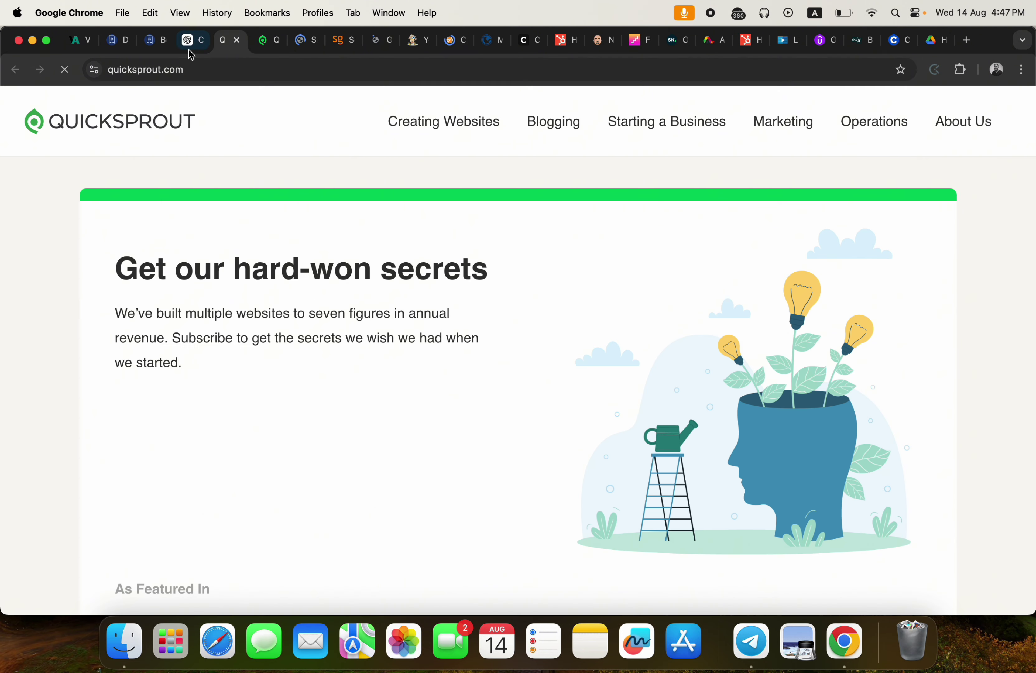
{"action": "left_click", "coordinate": [192, 43]}
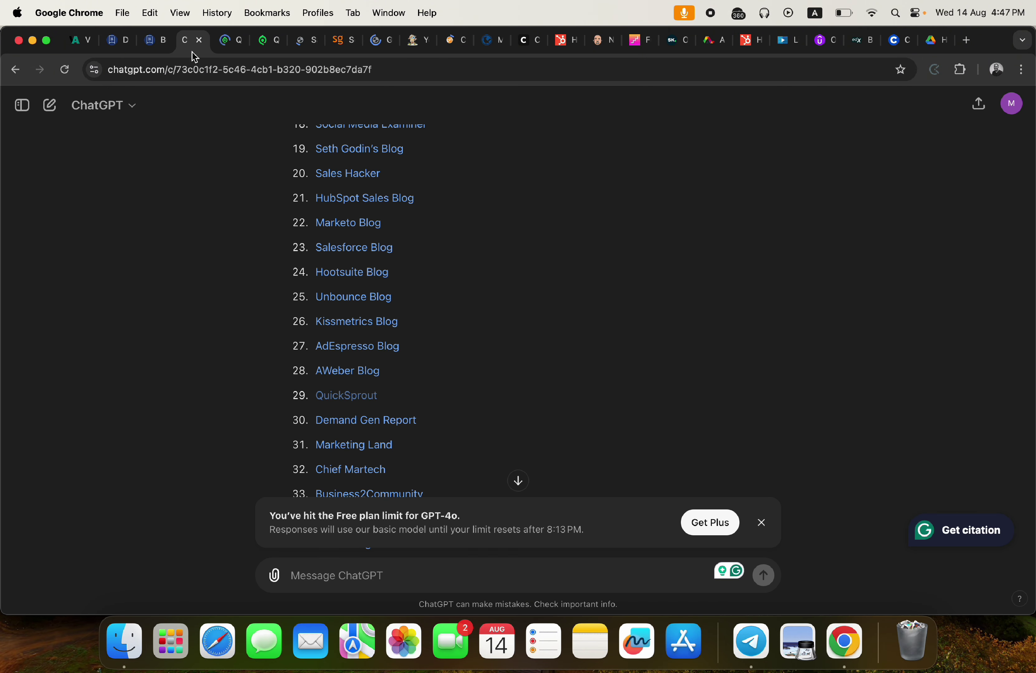
- Open Demand Gen Report, Marketing Land and Chief Martech from the list in separate tabs and return to ChatGPT
{"action": "left_click", "coordinate": [345, 421]}
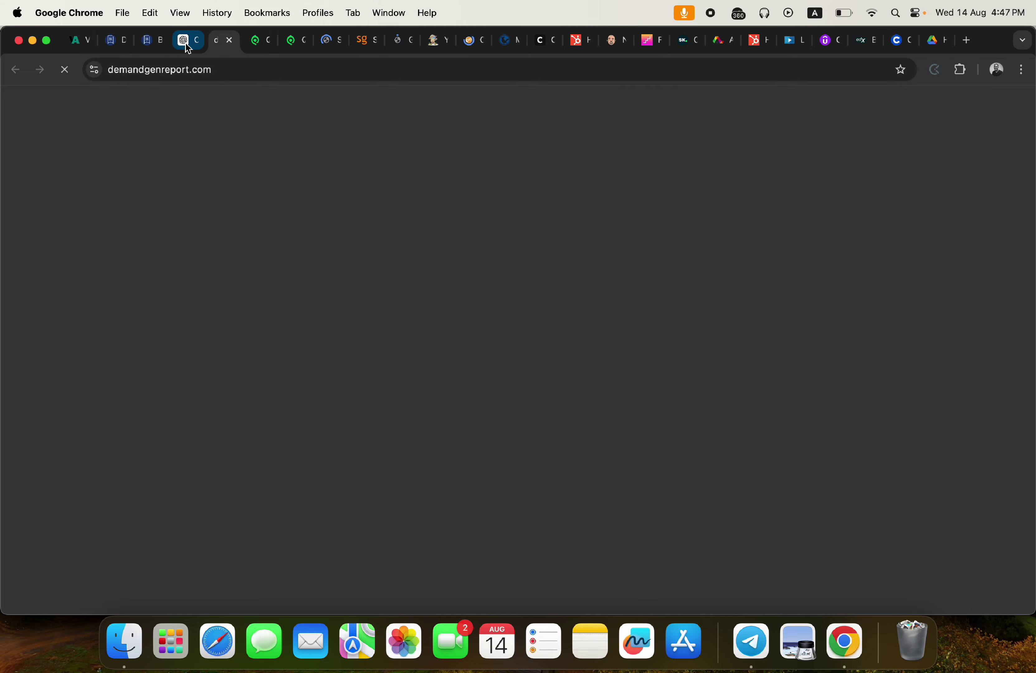
{"action": "left_click", "coordinate": [188, 44]}
{"action": "left_click", "coordinate": [360, 454]}
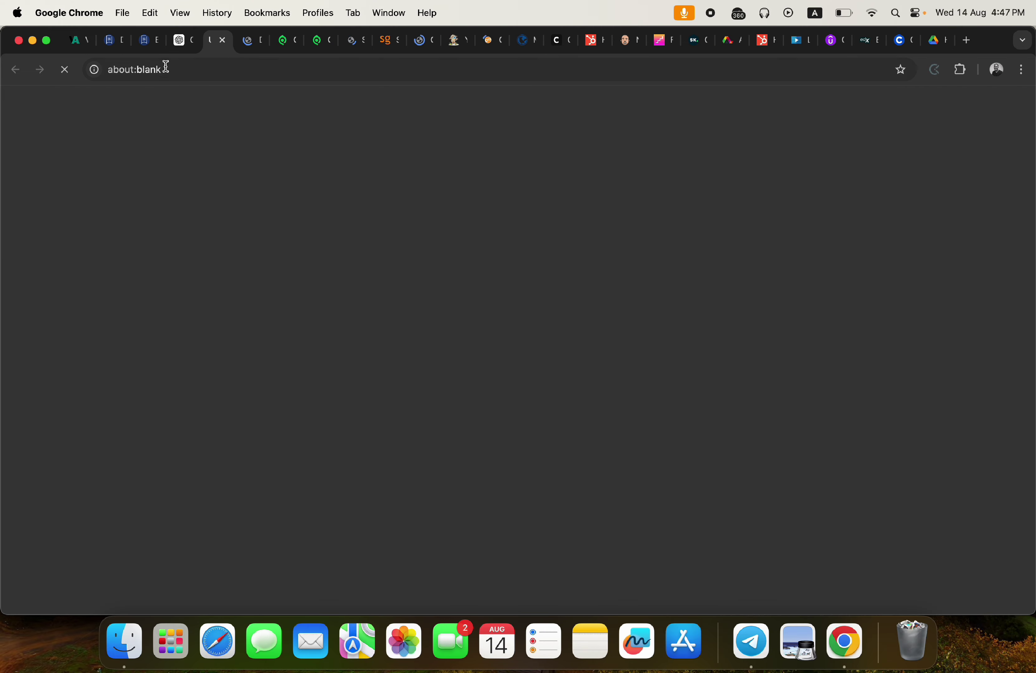
{"action": "left_click", "coordinate": [179, 47]}
{"action": "scroll", "coordinate": [366, 335], "scroll_direction": "down", "scroll_amount": 5}
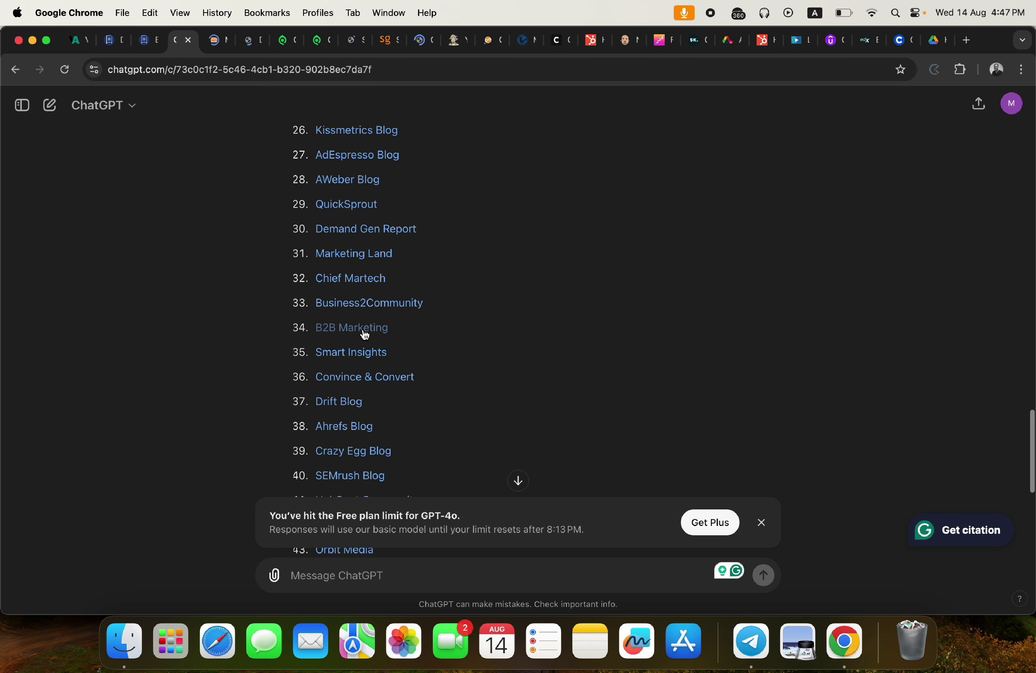
{"action": "left_click", "coordinate": [335, 285]}
{"action": "left_click", "coordinate": [176, 49]}
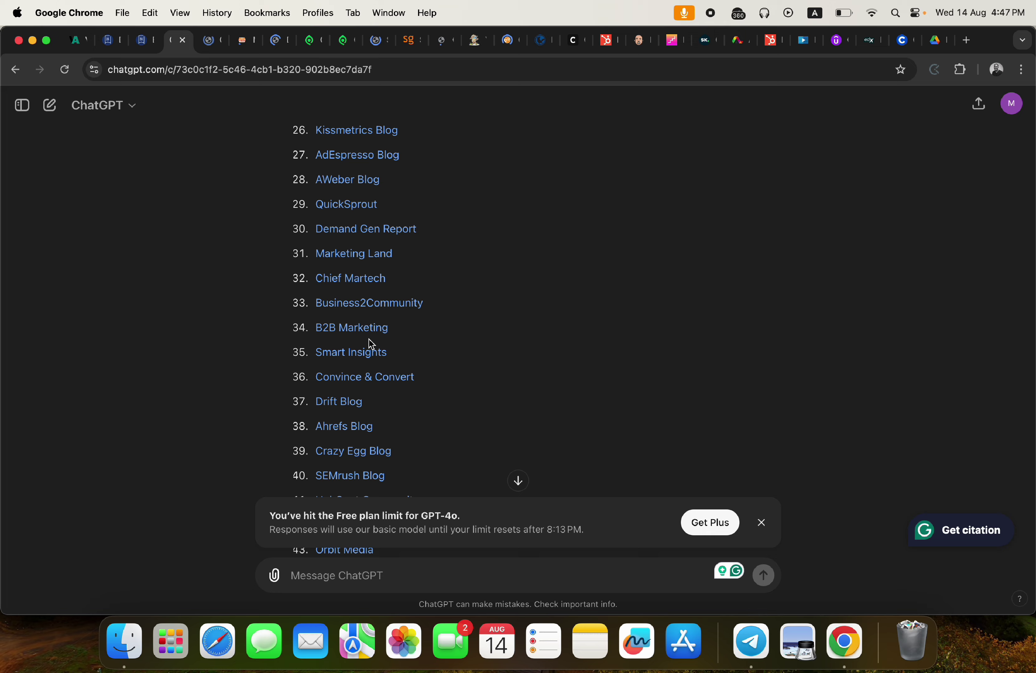
- Open Business2Community, B2B Marketing, Smart Insights and Convince & Convert in their own tabs and return to the list
{"action": "left_click", "coordinate": [343, 304]}
{"action": "left_click", "coordinate": [176, 45]}
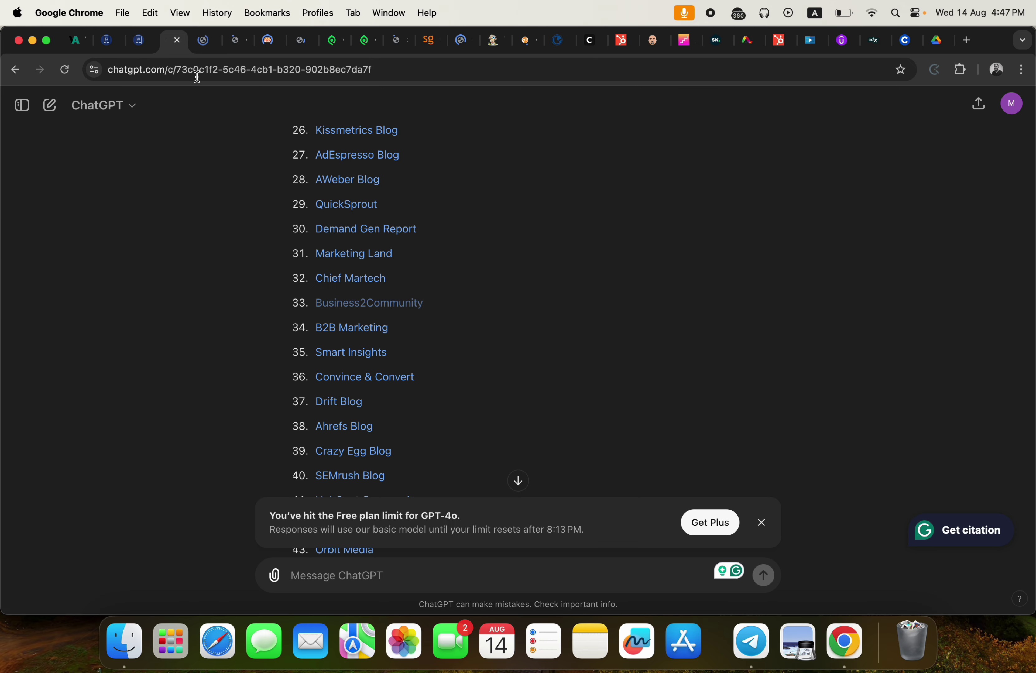
{"action": "left_click", "coordinate": [340, 329]}
{"action": "left_click", "coordinate": [167, 40]}
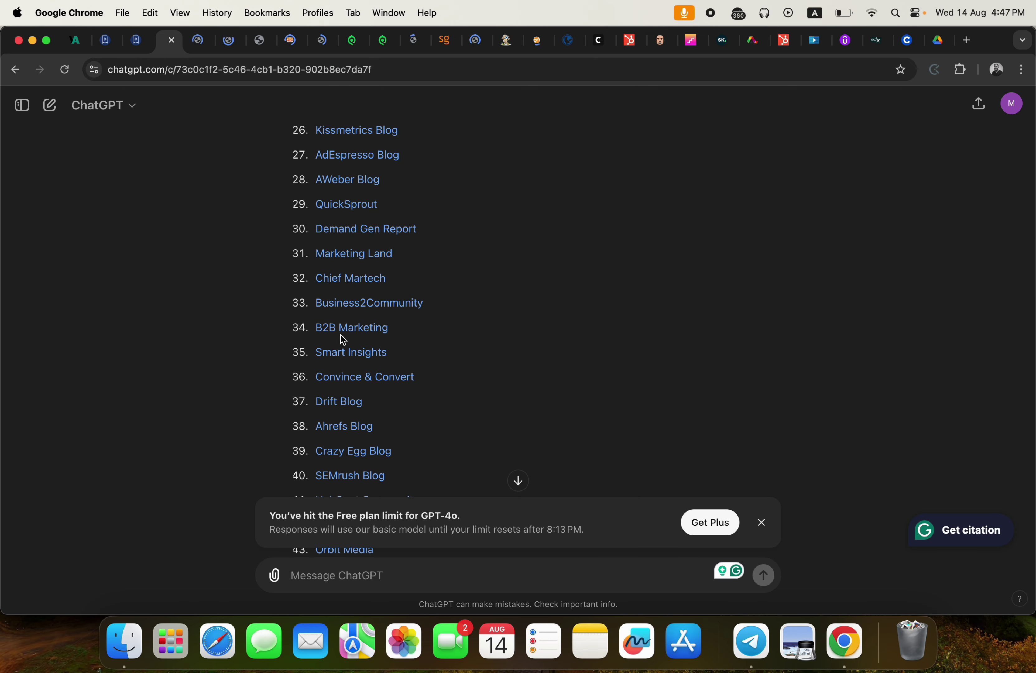
{"action": "left_click", "coordinate": [341, 354]}
{"action": "left_click", "coordinate": [166, 46]}
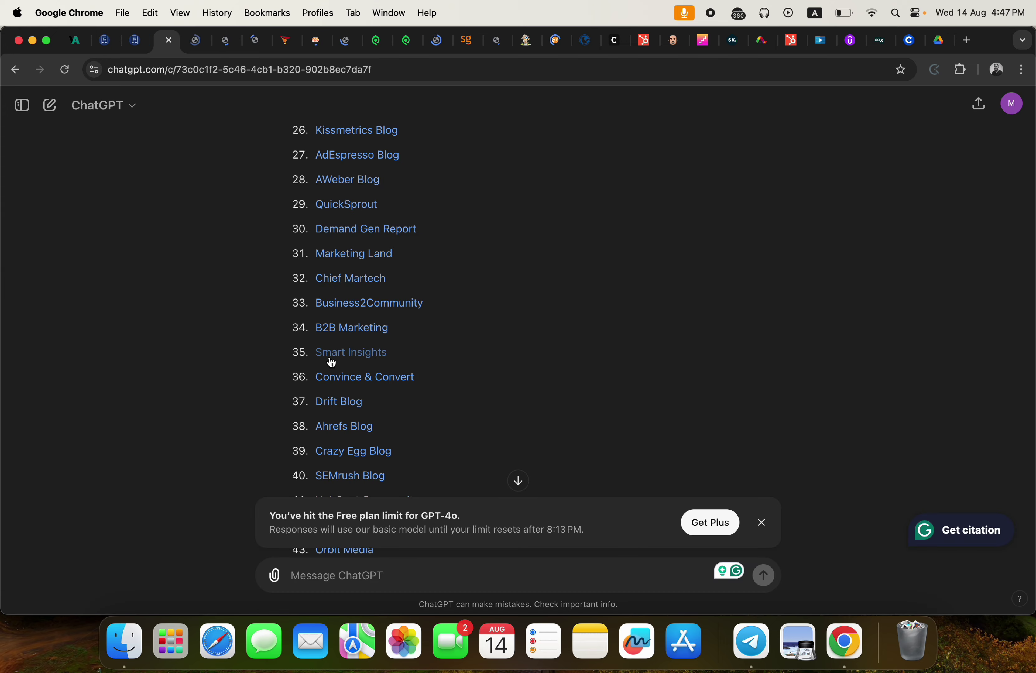
{"action": "left_click", "coordinate": [342, 376]}
{"action": "left_click", "coordinate": [163, 43]}
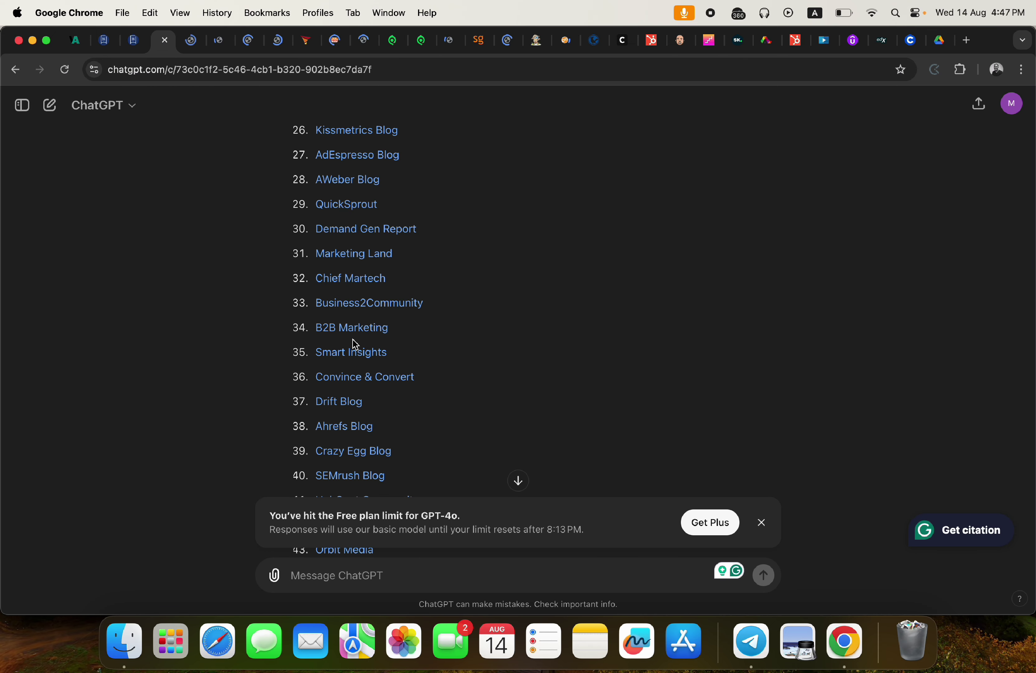
{"action": "scroll", "coordinate": [337, 401], "scroll_direction": "down", "scroll_amount": 5}
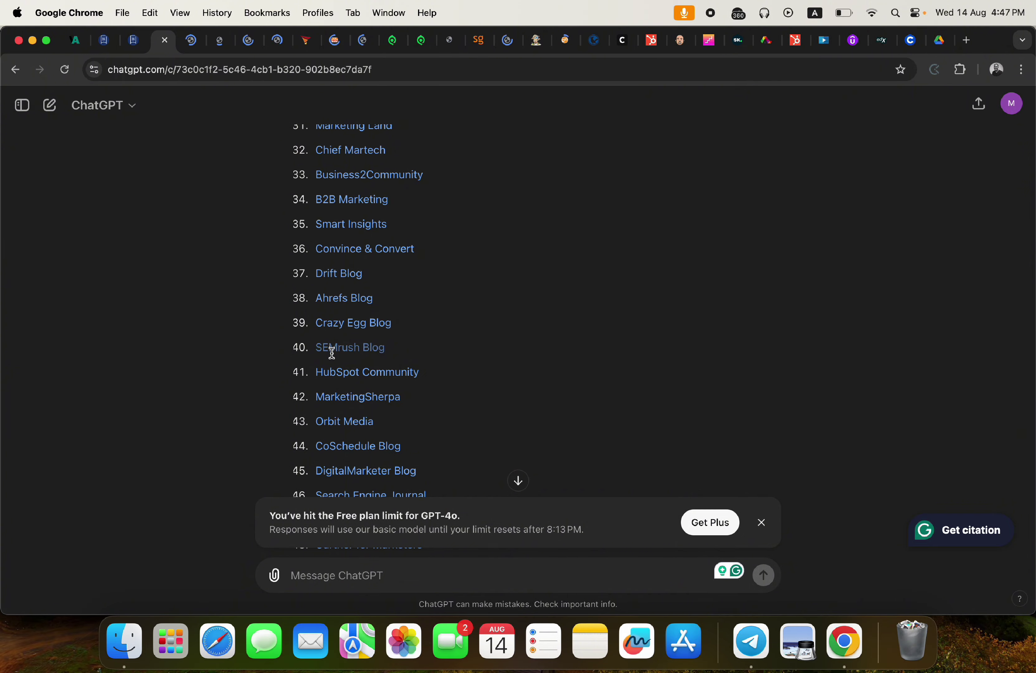
- Open HubSpot Community, Search Engine Journal and Marketing Charts from the list in separate tabs and return to ChatGPT
{"action": "left_click", "coordinate": [336, 372]}
{"action": "left_click", "coordinate": [159, 44]}
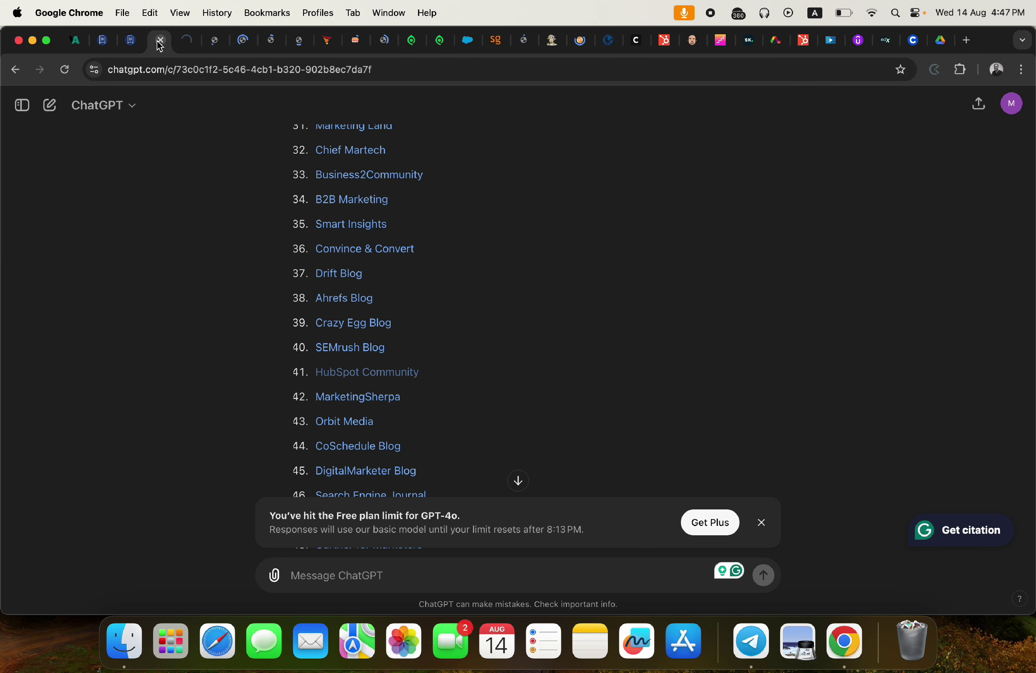
{"action": "scroll", "coordinate": [341, 444], "scroll_direction": "down", "scroll_amount": 5}
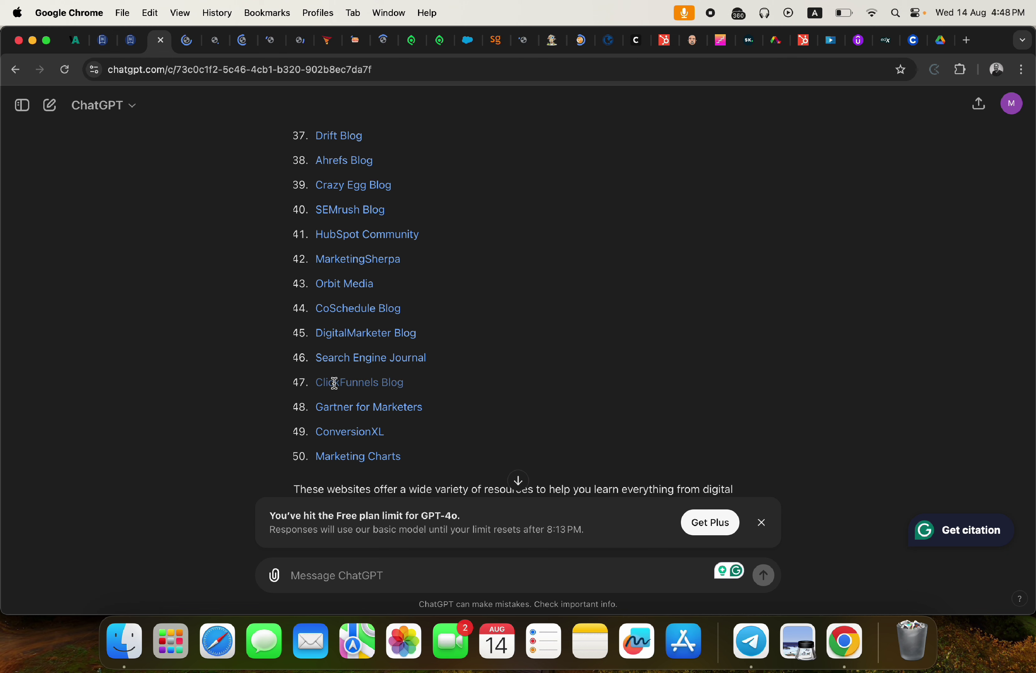
{"action": "left_click", "coordinate": [336, 360]}
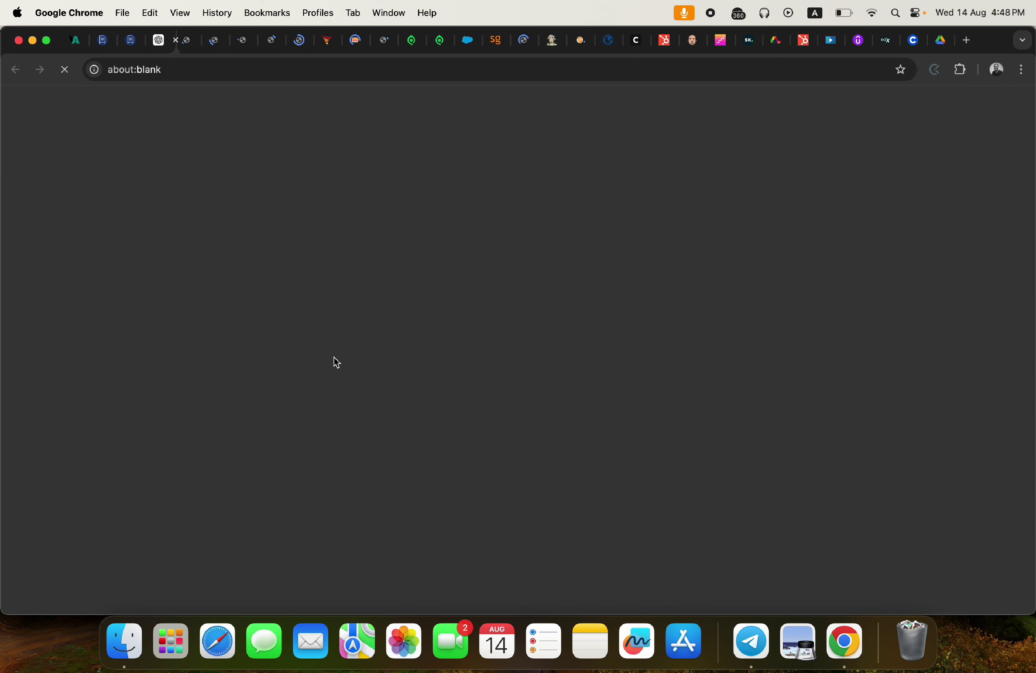
{"action": "left_click", "coordinate": [157, 39]}
{"action": "left_click", "coordinate": [341, 458]}
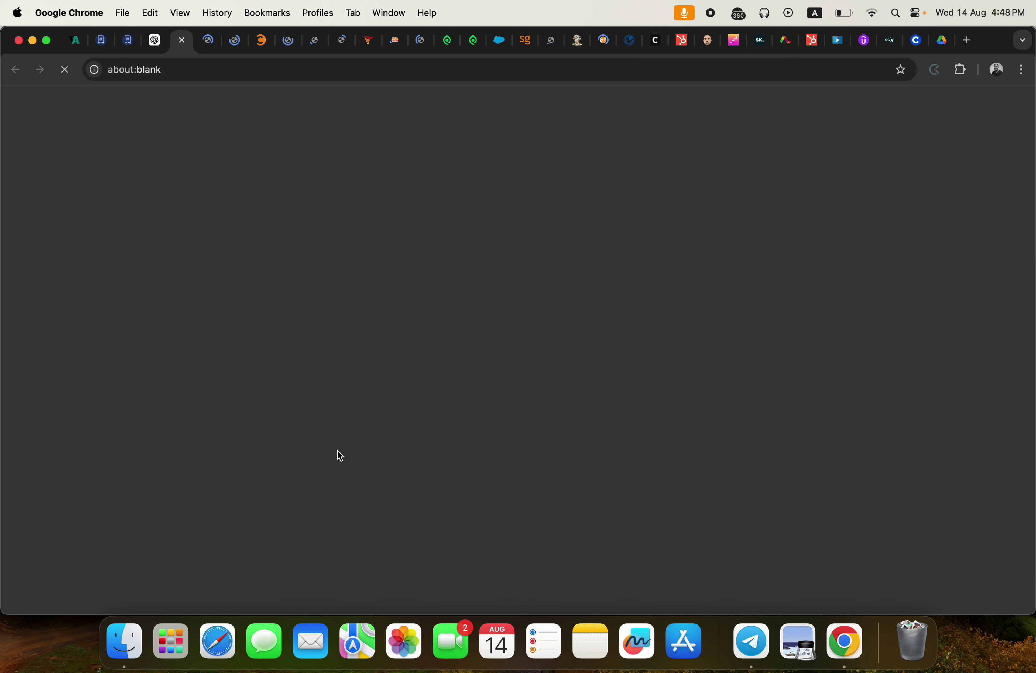
{"action": "left_click", "coordinate": [161, 40]}
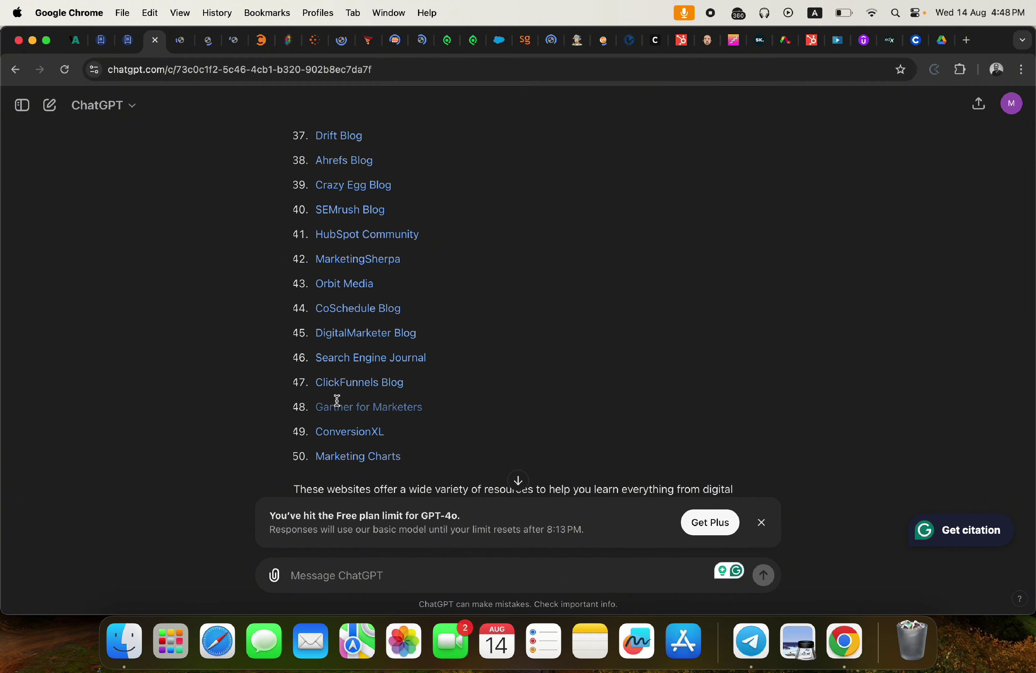
- Copy the answer's closing sentence below the website list, from "These websites offer" to "advanced sales techniques"
{"action": "scroll", "coordinate": [618, 315], "scroll_direction": "up", "scroll_amount": 15}
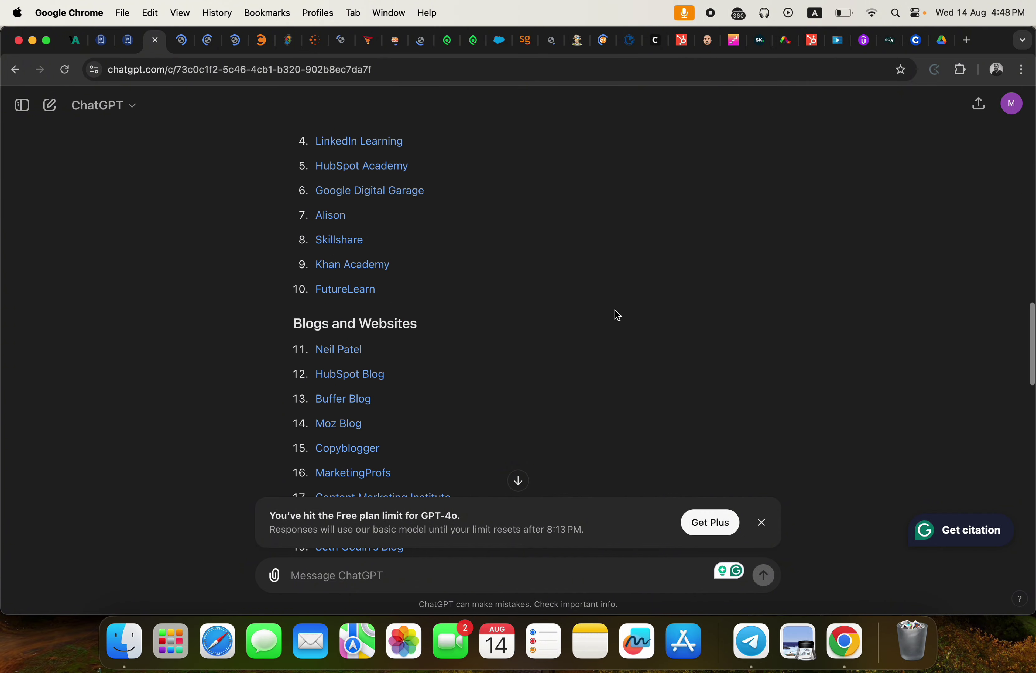
{"action": "scroll", "coordinate": [617, 314], "scroll_direction": "down", "scroll_amount": 8}
{"action": "scroll", "coordinate": [618, 315], "scroll_direction": "up", "scroll_amount": 10}
{"action": "scroll", "coordinate": [618, 314], "scroll_direction": "down", "scroll_amount": 10}
{"action": "scroll", "coordinate": [618, 314], "scroll_direction": "down", "scroll_amount": 10}
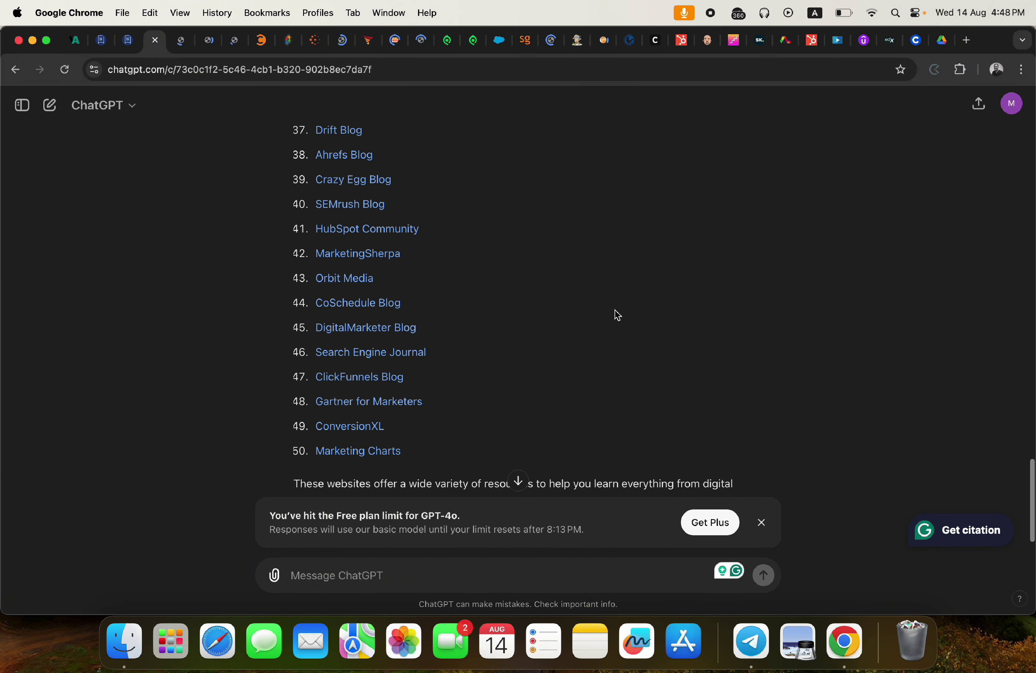
{"action": "left_click", "coordinate": [293, 410]}
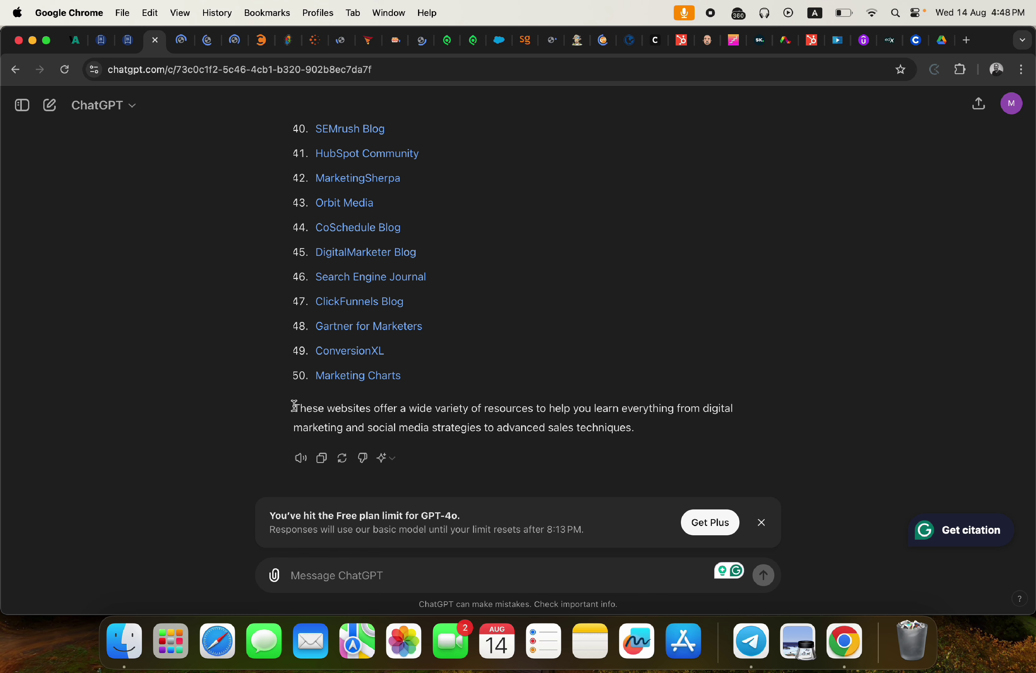
{"action": "left_click_drag", "start_coordinate": [294, 410], "coordinate": [636, 425]}
{"action": "key", "text": "super+c"}
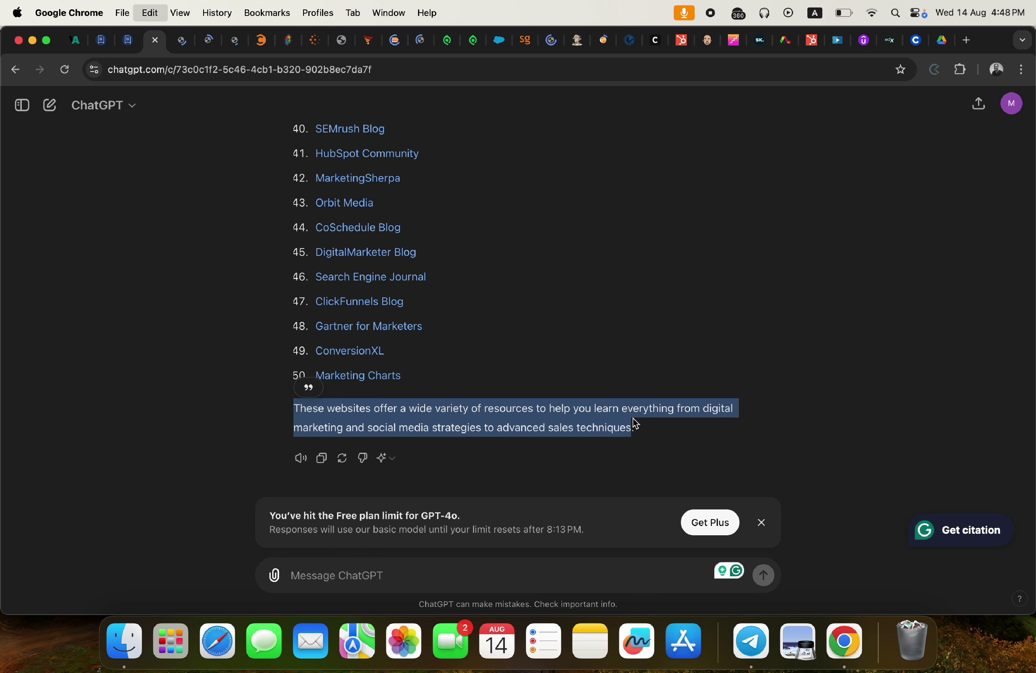
- Edit SupportXDR's Learn Sales dashboard and paste the copied sentence about the websites' resources as its description
{"action": "left_click", "coordinate": [127, 43]}
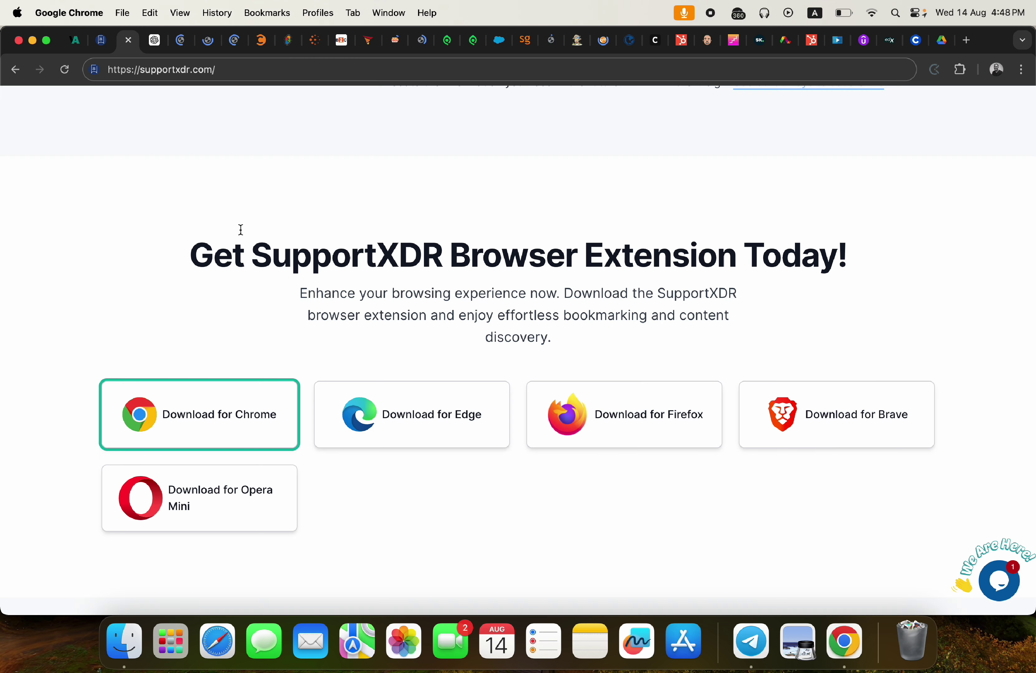
{"action": "left_click", "coordinate": [101, 40]}
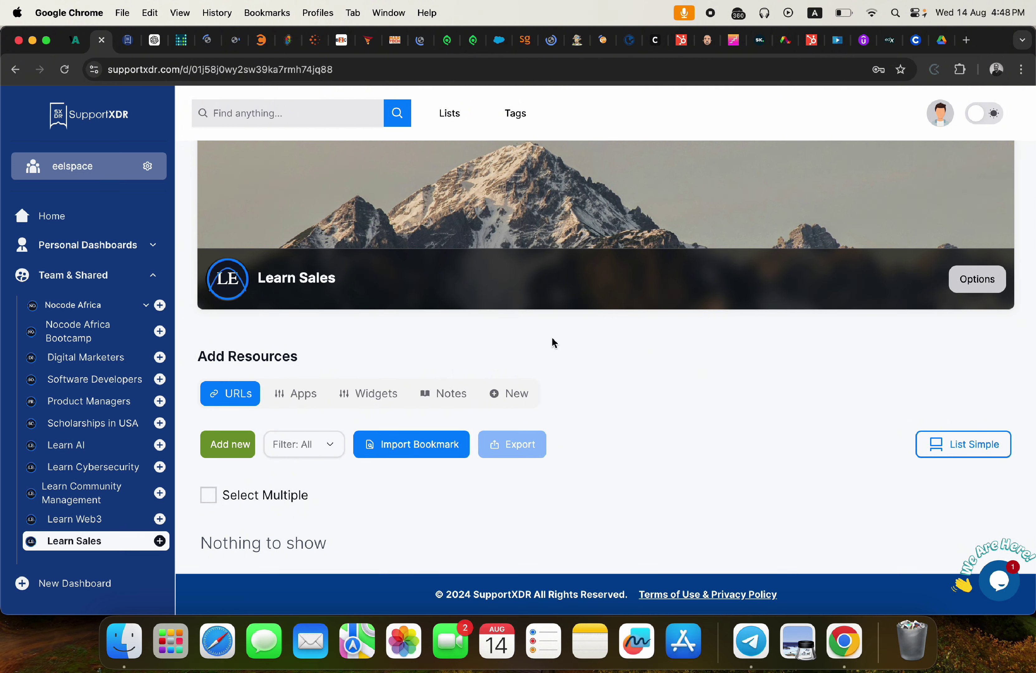
{"action": "left_click", "coordinate": [976, 280]}
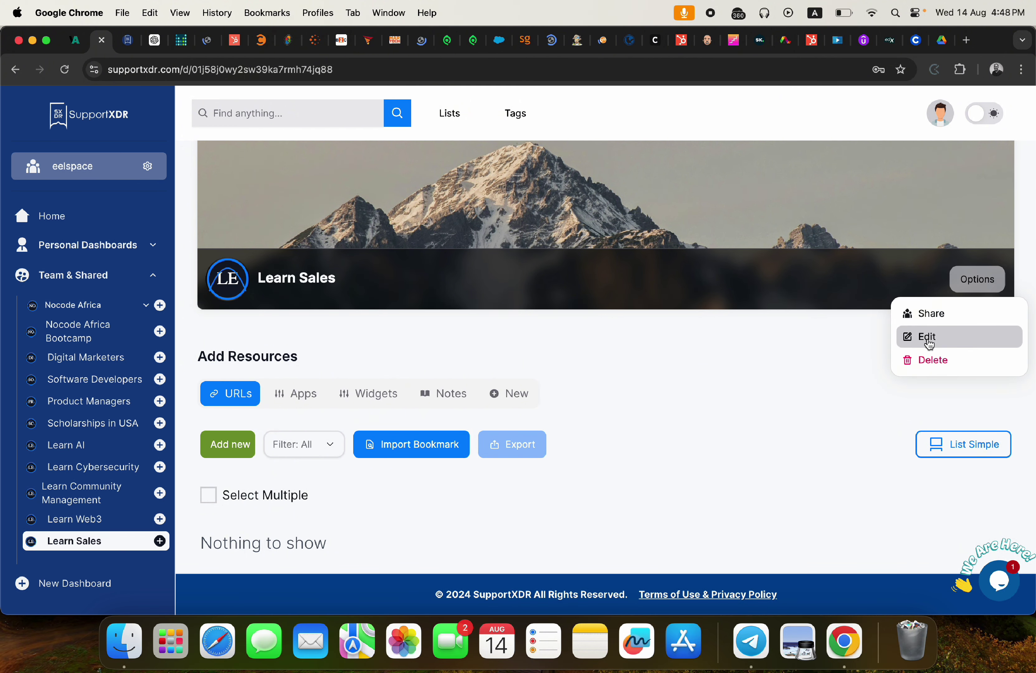
{"action": "left_click", "coordinate": [929, 343]}
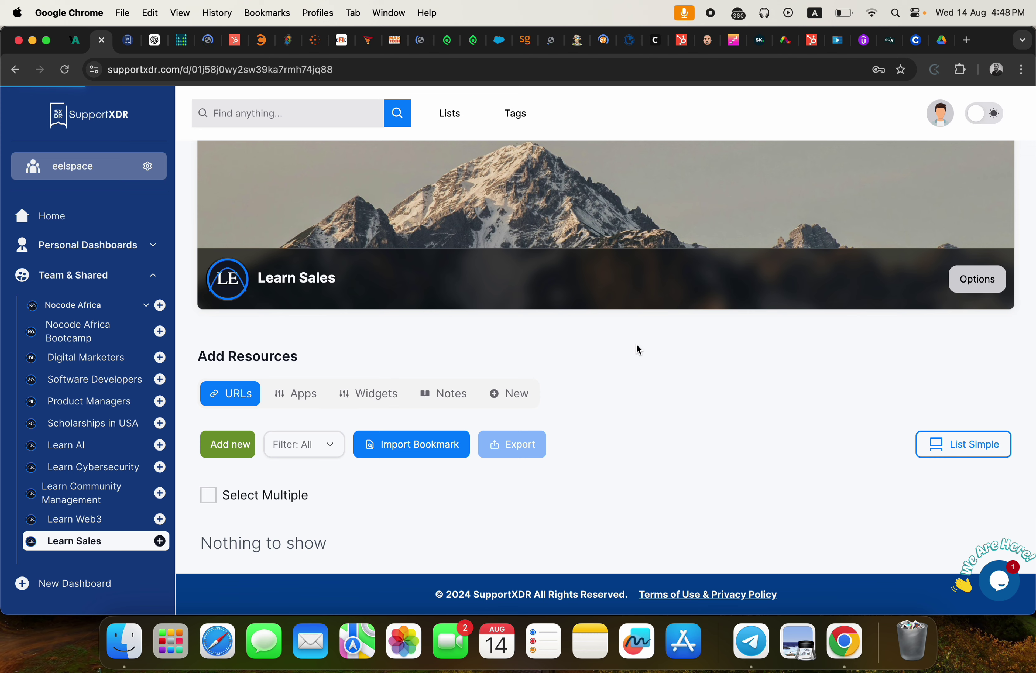
{"action": "left_click", "coordinate": [304, 393]}
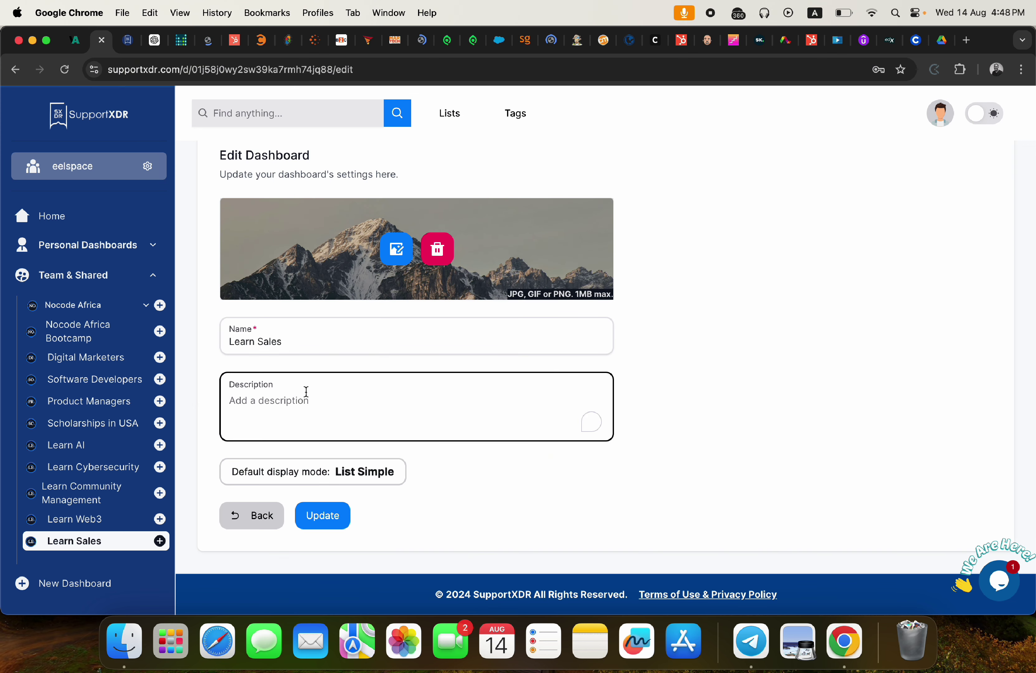
{"action": "key", "text": "super+v"}
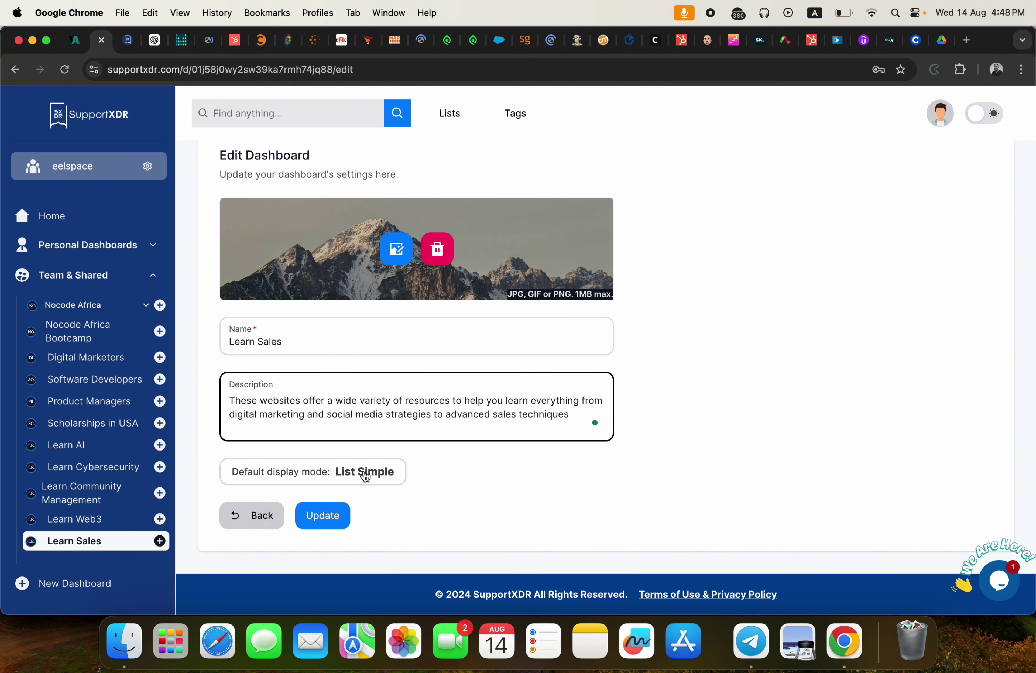
- Set the Learn Sales dashboard's default display mode to Cards and save the updated settings
{"action": "left_click", "coordinate": [355, 474]}
{"action": "left_click", "coordinate": [292, 532]}
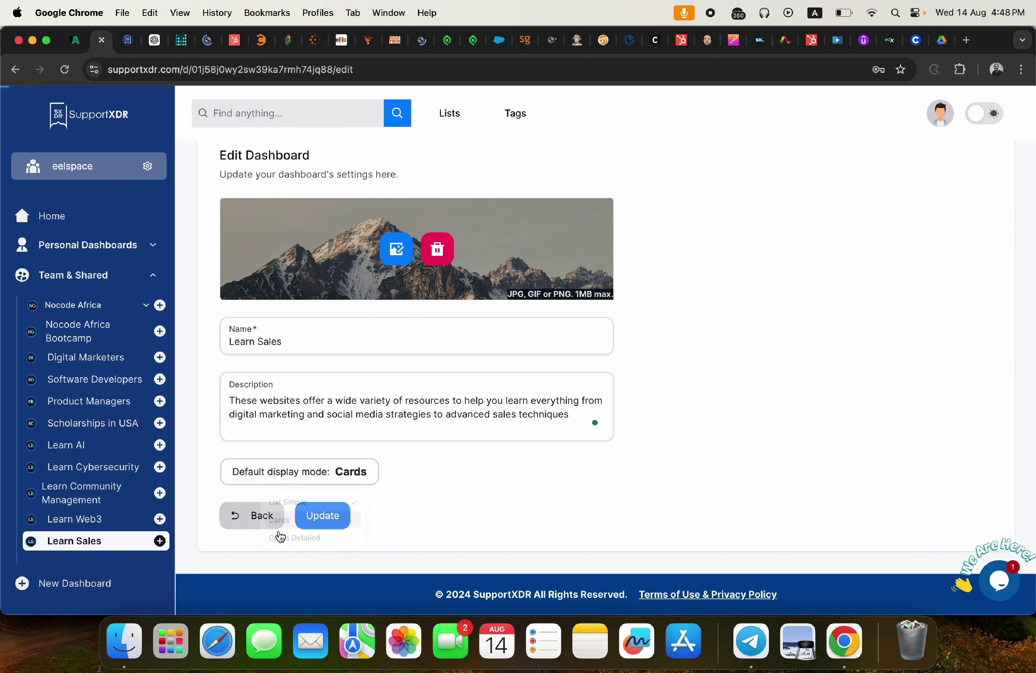
{"action": "left_click", "coordinate": [335, 521]}
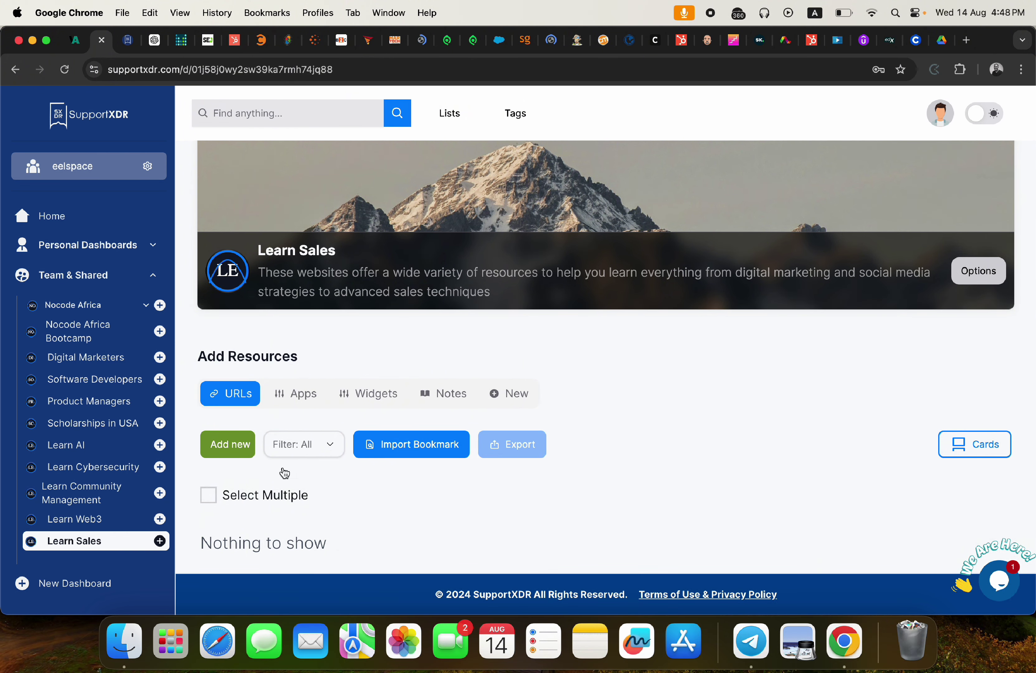
{"action": "left_click", "coordinate": [228, 452]}
{"action": "left_click", "coordinate": [341, 201]}
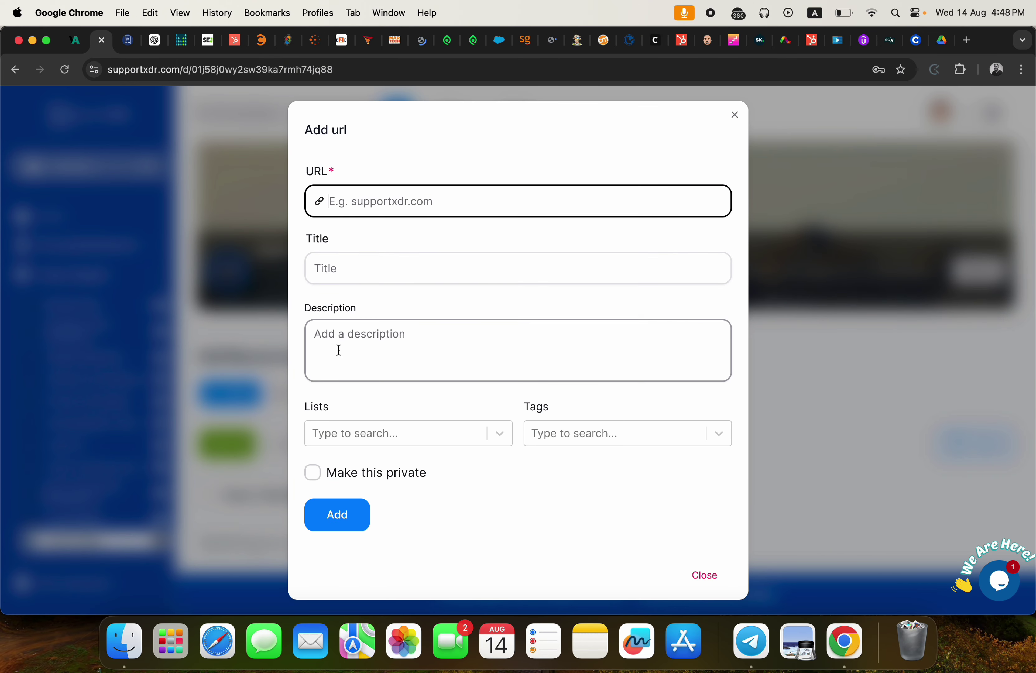
{"action": "left_click", "coordinate": [736, 119]}
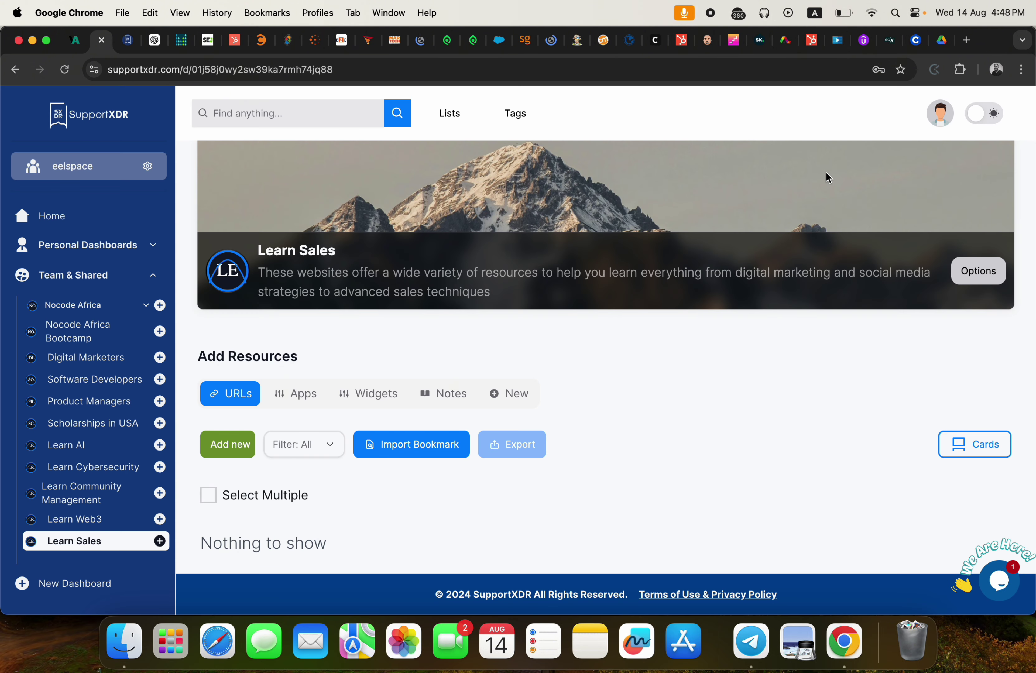
- Look up SupportXDR among the installed browser extensions and review the extension's browser download options on the SupportXDR website
{"action": "left_click", "coordinate": [960, 69]}
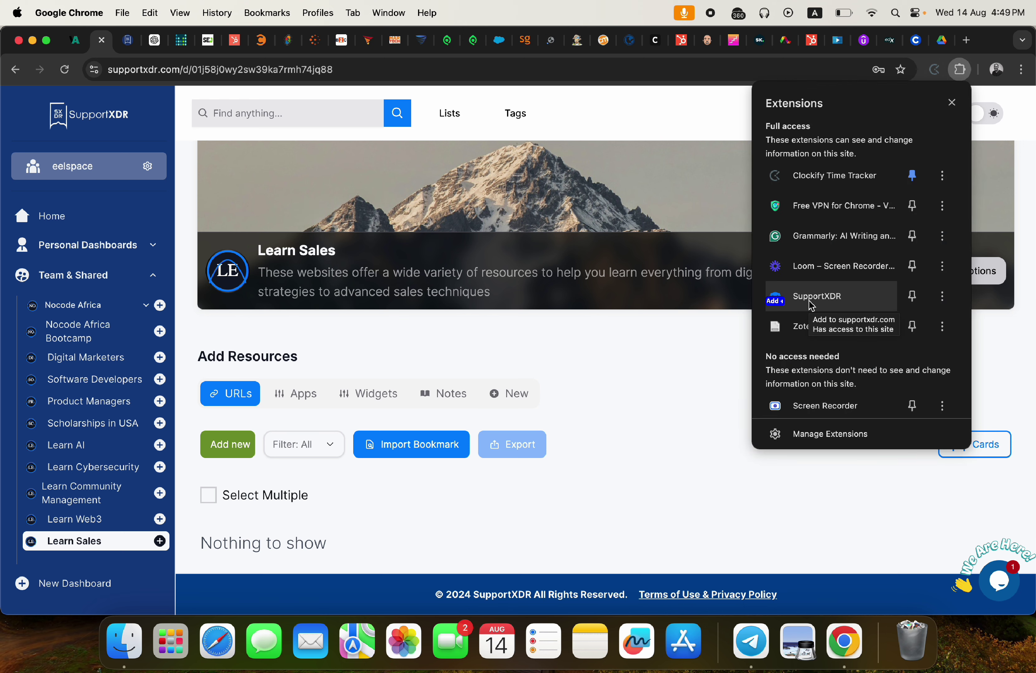
{"action": "left_click", "coordinate": [127, 47]}
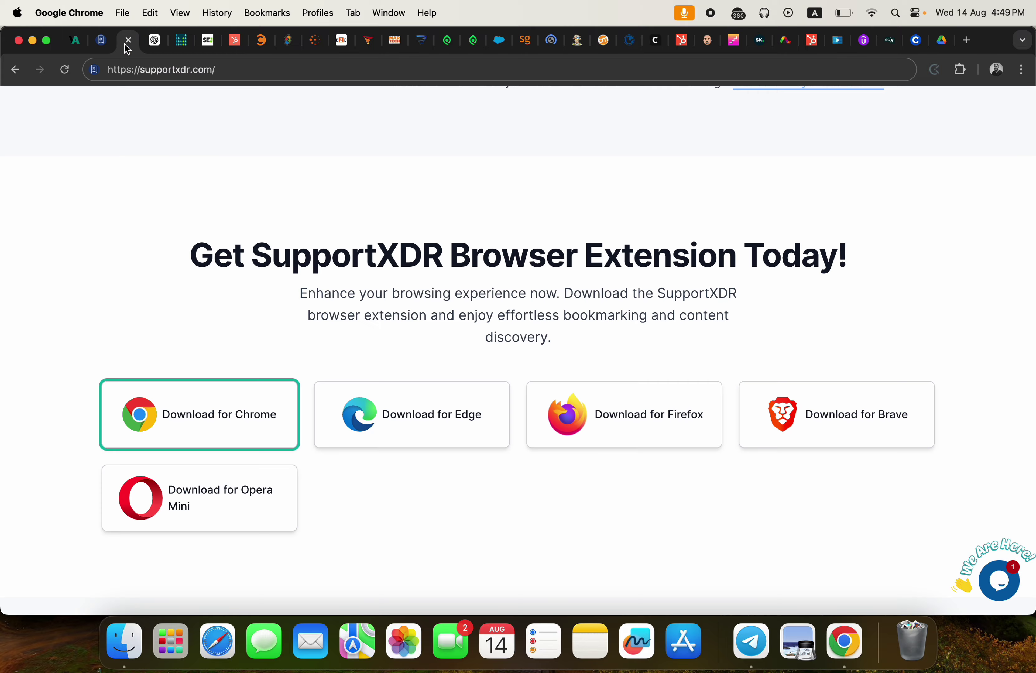
{"action": "scroll", "coordinate": [340, 306], "scroll_direction": "up", "scroll_amount": 10}
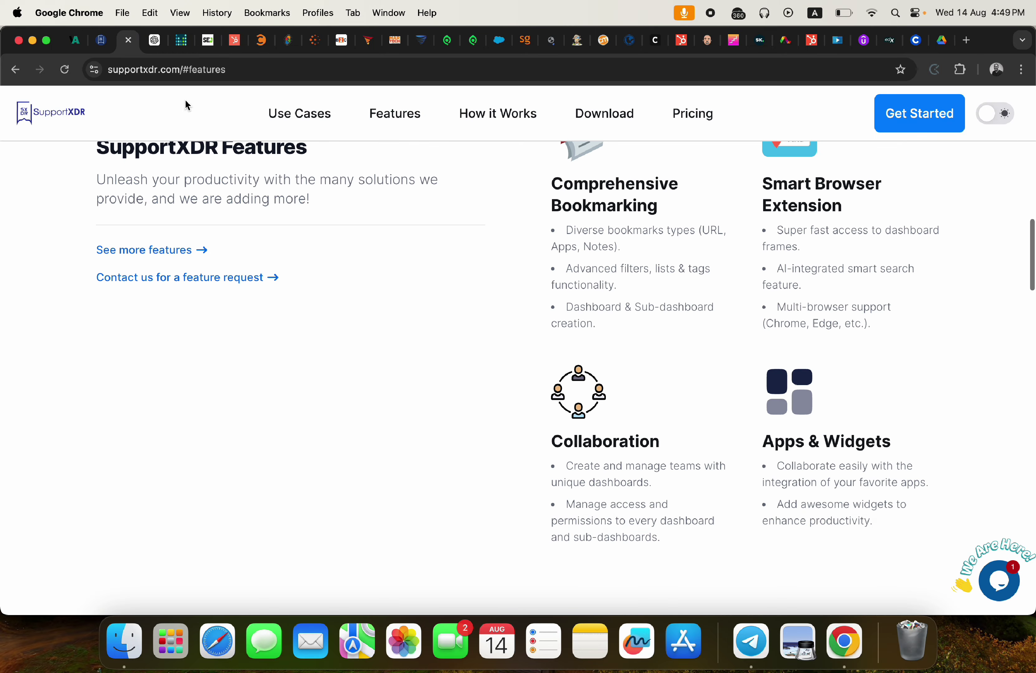
{"action": "scroll", "coordinate": [282, 264], "scroll_direction": "down", "scroll_amount": 10}
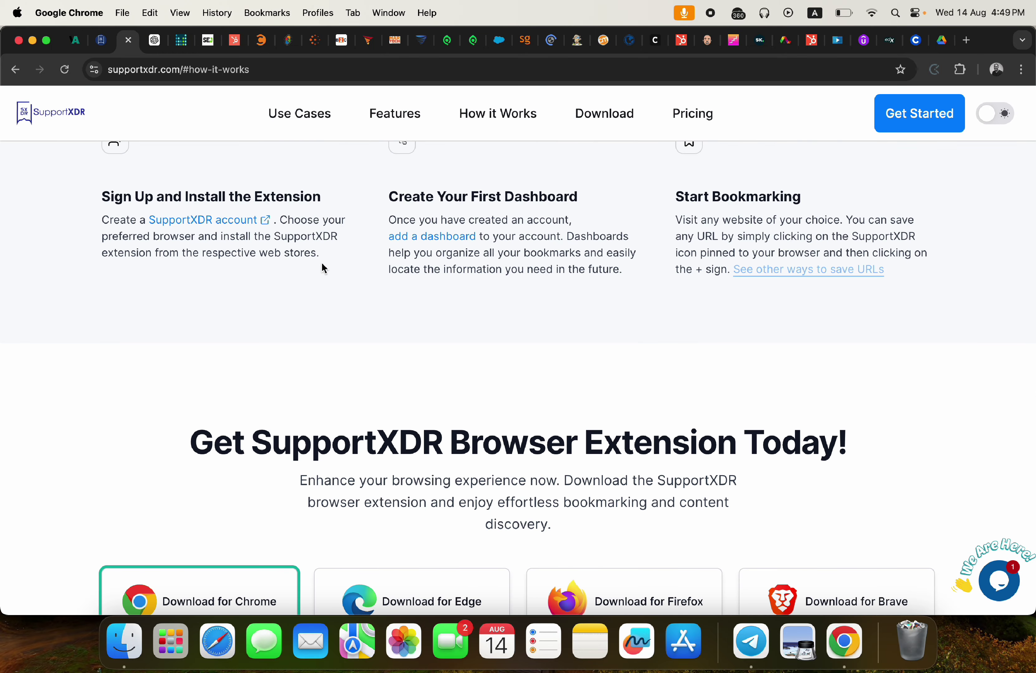
{"action": "scroll", "coordinate": [321, 266], "scroll_direction": "down", "scroll_amount": 5}
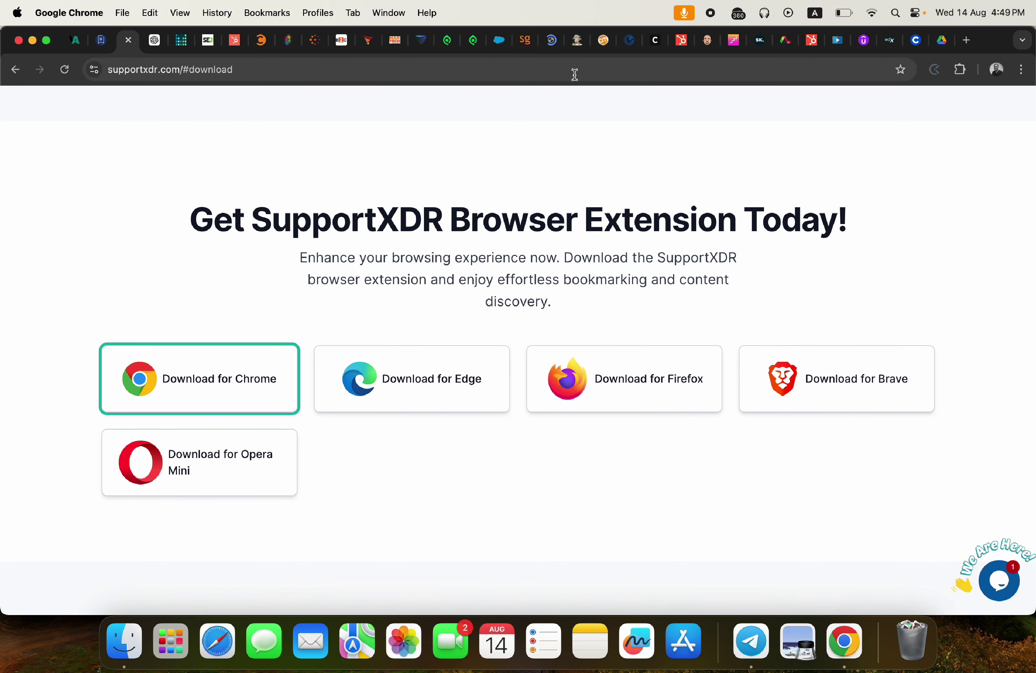
- Launch the SupportXDR browser extension and show its list of active tabs
{"action": "left_click", "coordinate": [960, 69]}
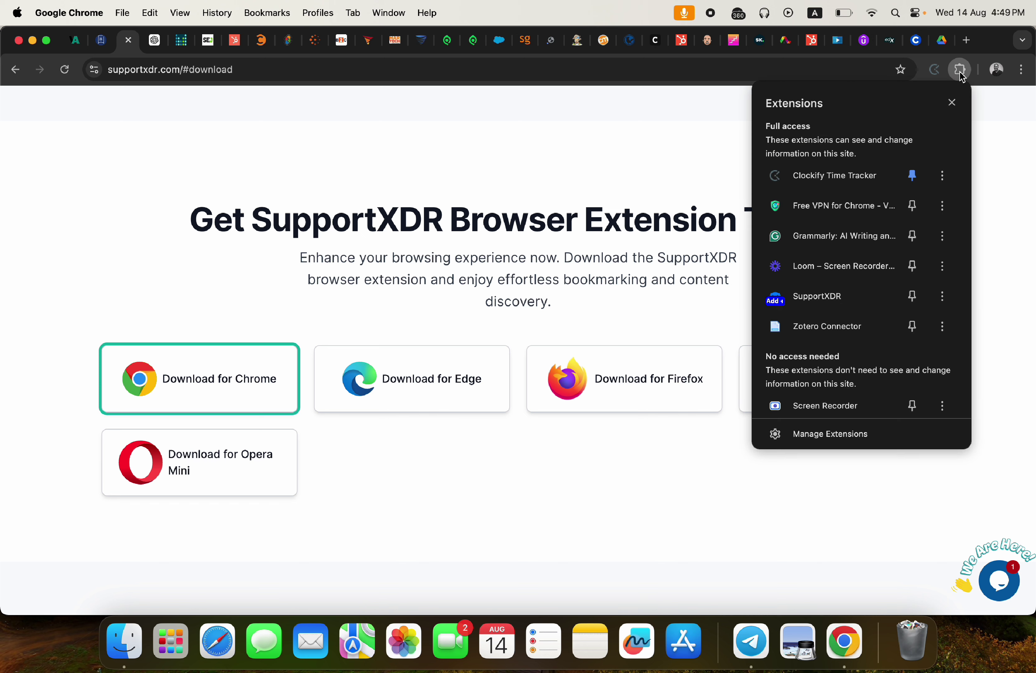
{"action": "left_click", "coordinate": [807, 301]}
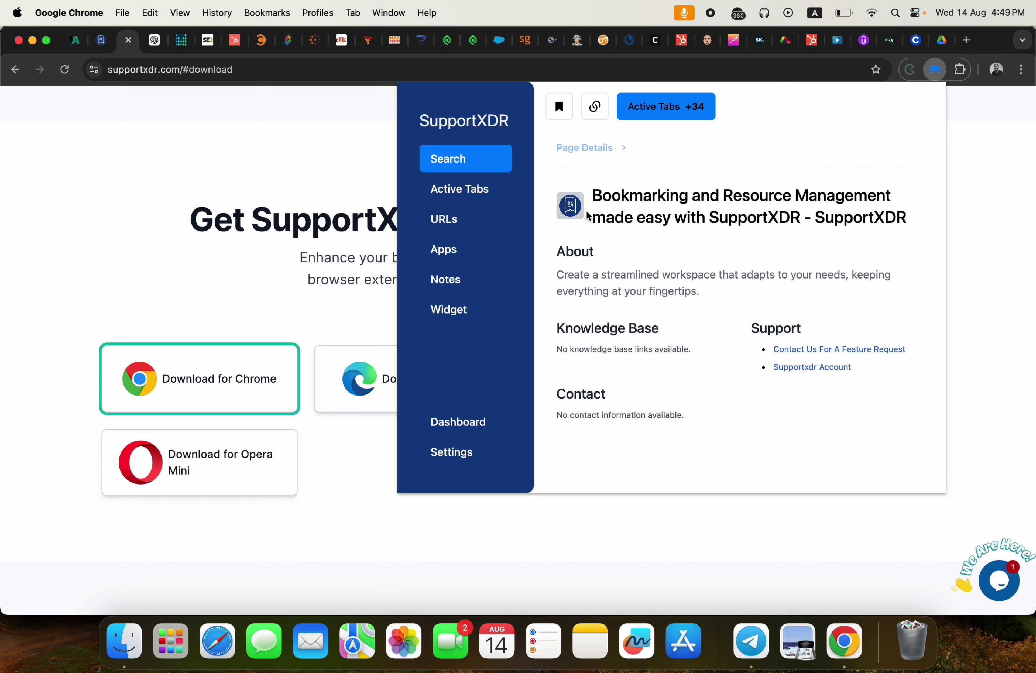
{"action": "left_click", "coordinate": [439, 195]}
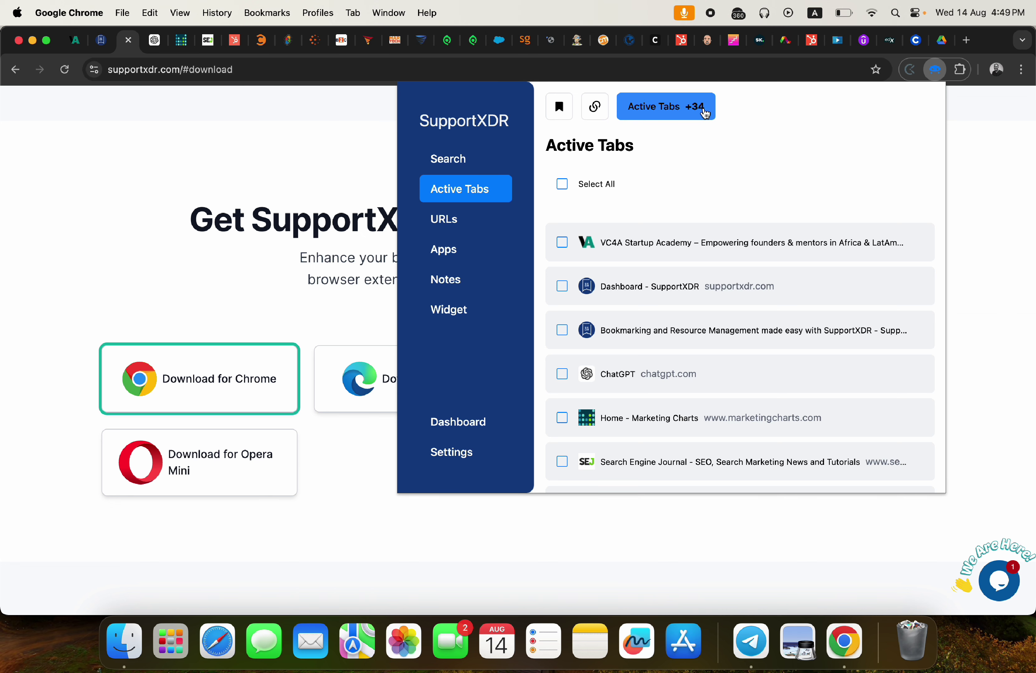
- Select all active tabs except VC4A Startup Academy, the two SupportXDR pages, ChatGPT and Google Drive
{"action": "left_click", "coordinate": [563, 186]}
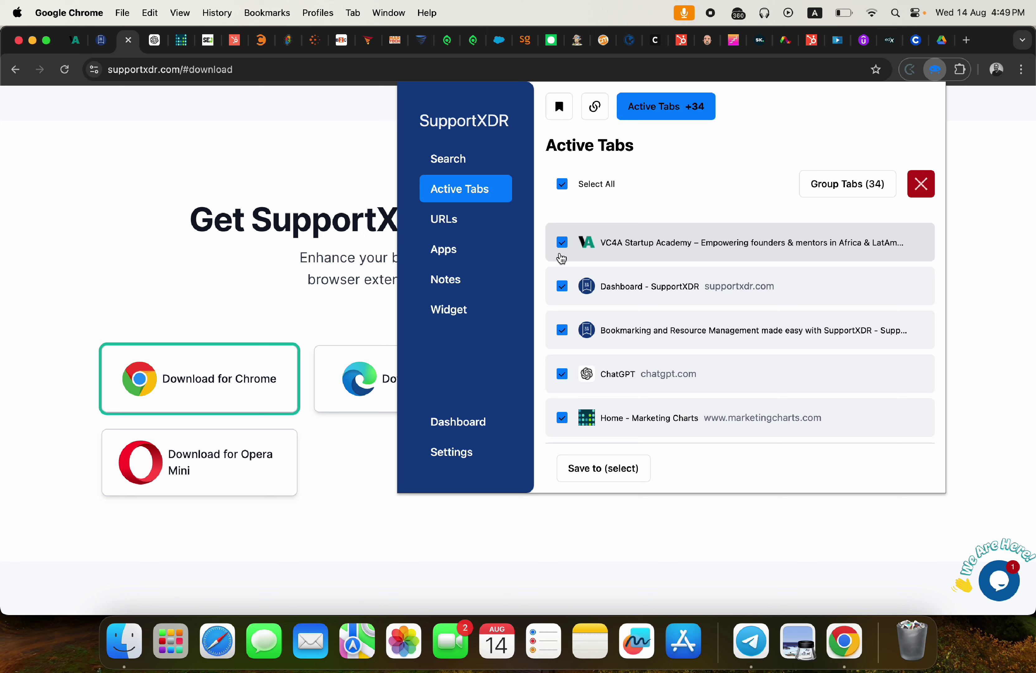
{"action": "left_click", "coordinate": [562, 242]}
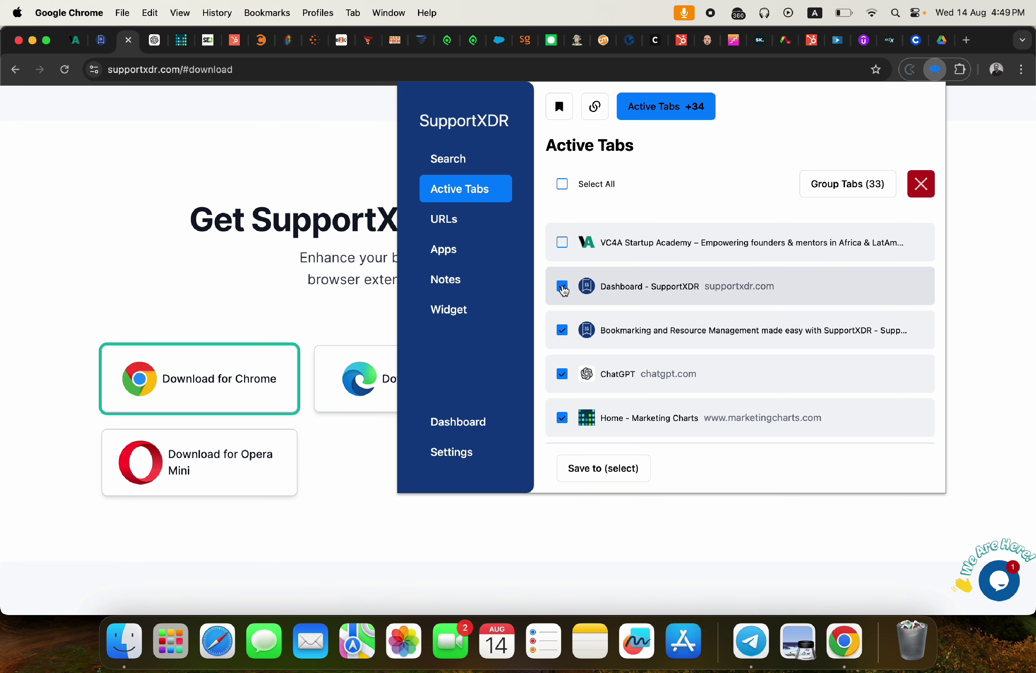
{"action": "left_click", "coordinate": [562, 286]}
{"action": "left_click", "coordinate": [563, 330]}
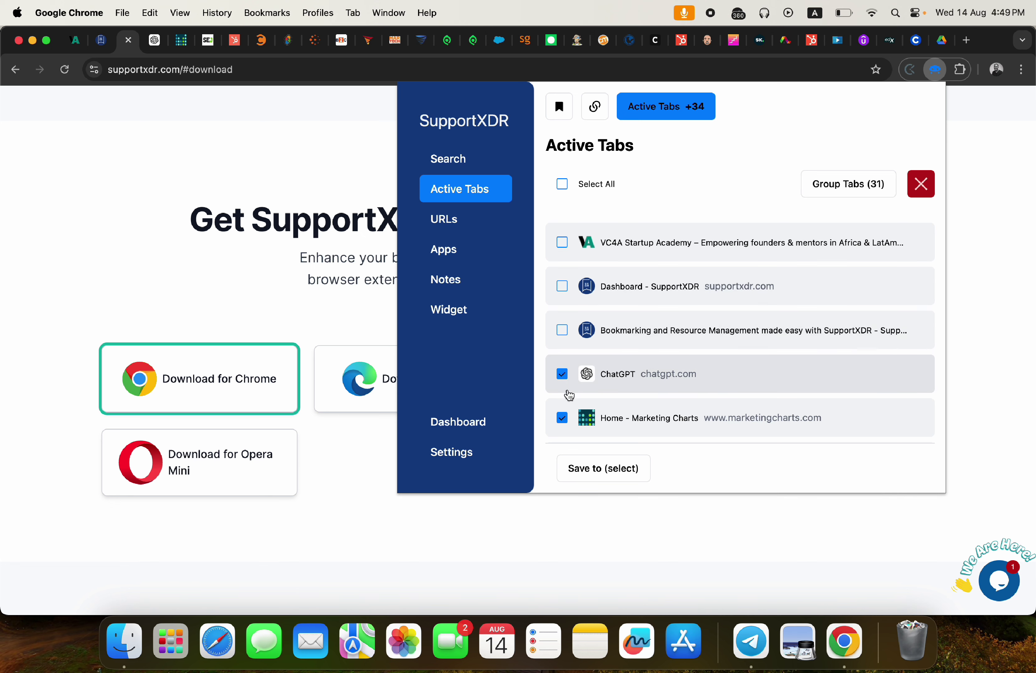
{"action": "left_click", "coordinate": [562, 374]}
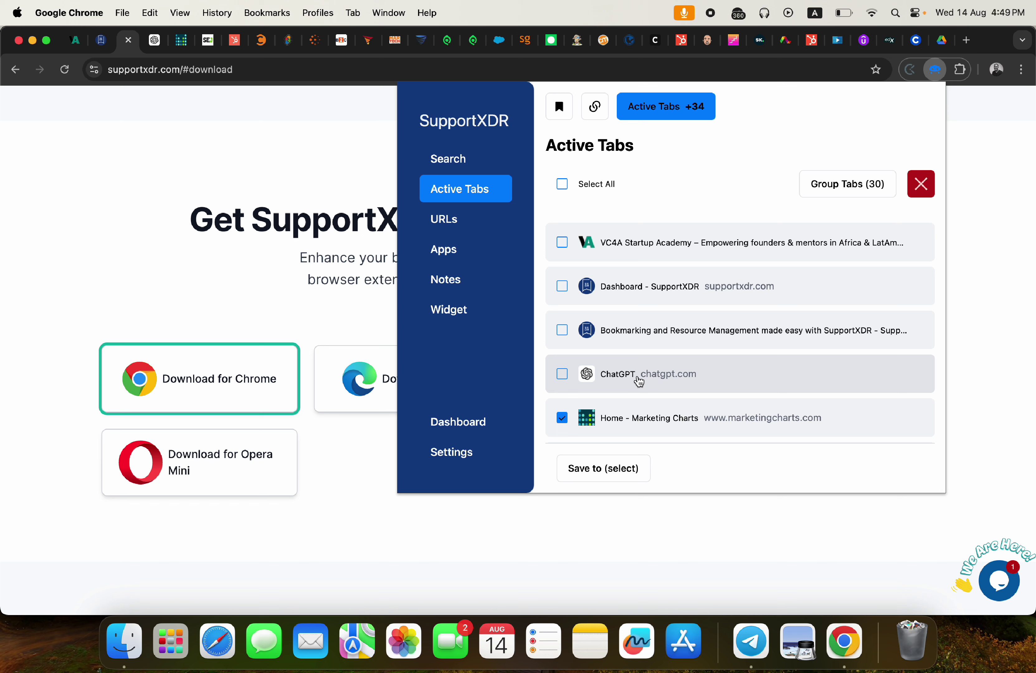
{"action": "scroll", "coordinate": [639, 381], "scroll_direction": "down", "scroll_amount": 5}
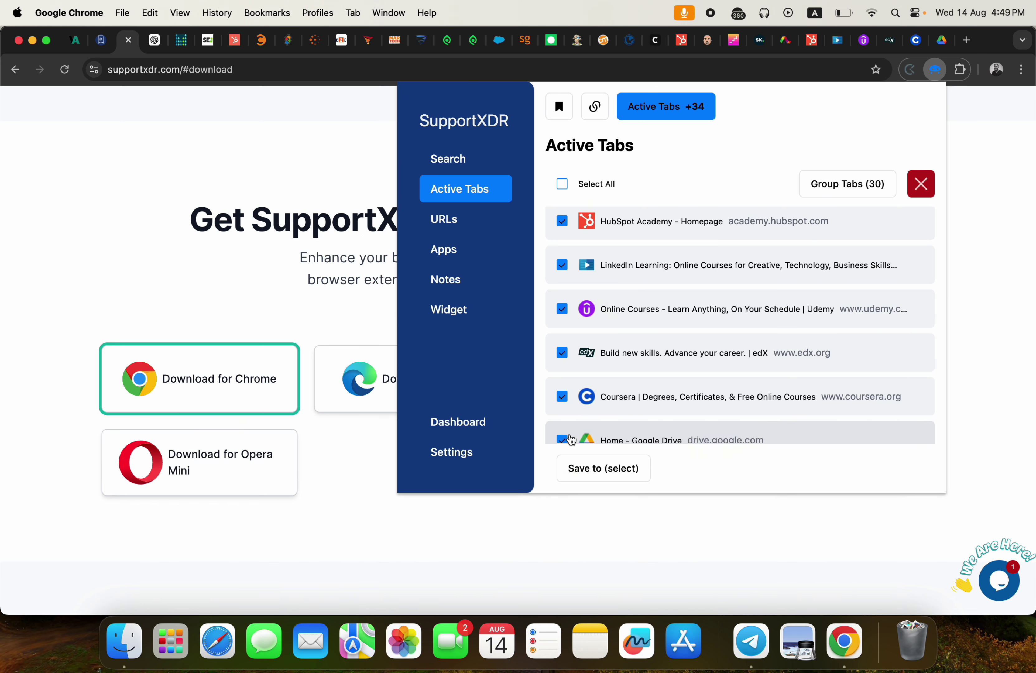
{"action": "left_click", "coordinate": [565, 439]}
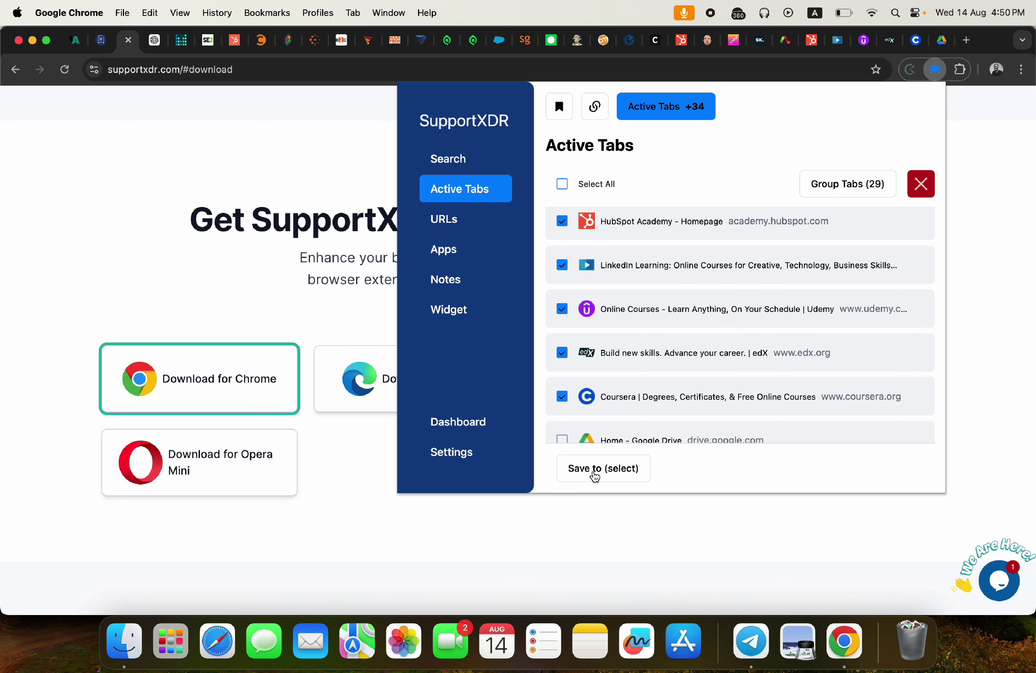
- Save the selected active tabs to the Learn Sales dashboard and close the extension
{"action": "left_click", "coordinate": [595, 472]}
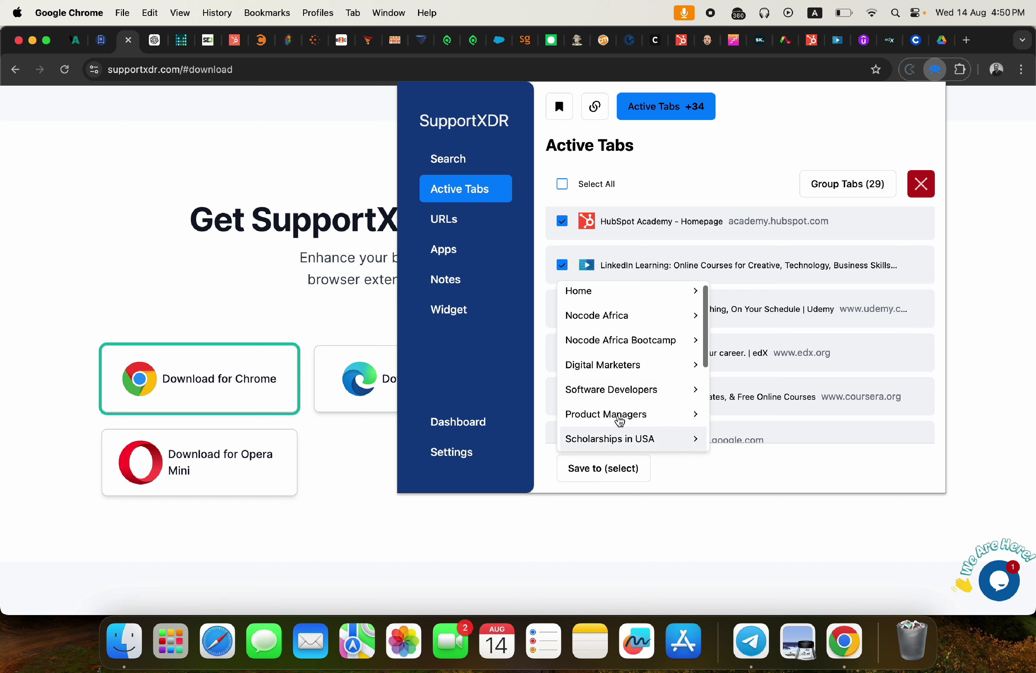
{"action": "scroll", "coordinate": [628, 386], "scroll_direction": "down", "scroll_amount": 6}
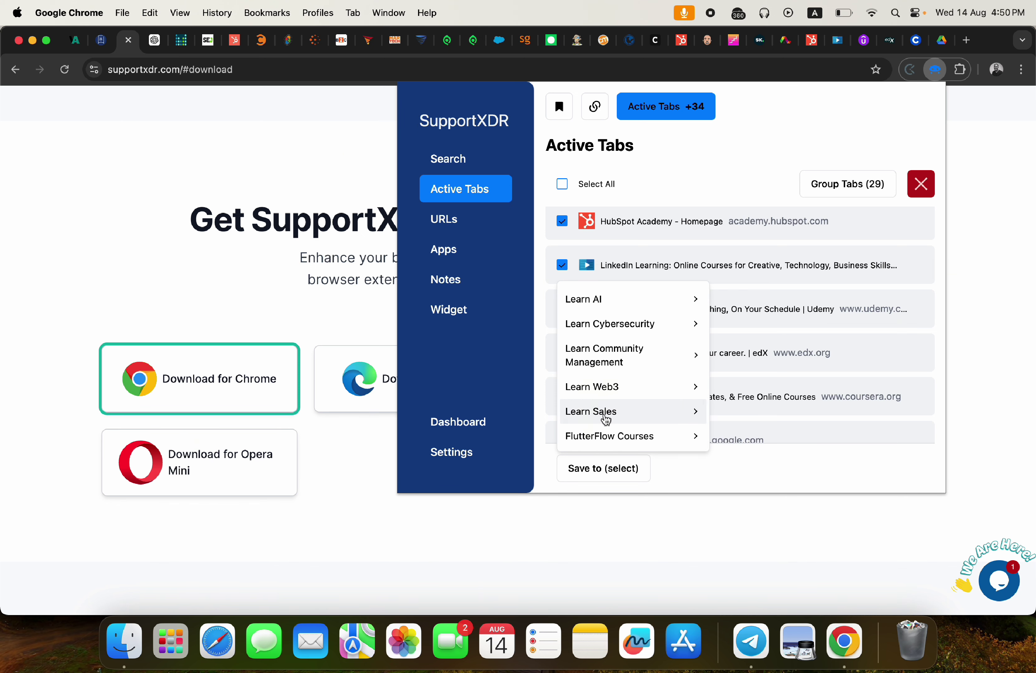
{"action": "left_click", "coordinate": [606, 412]}
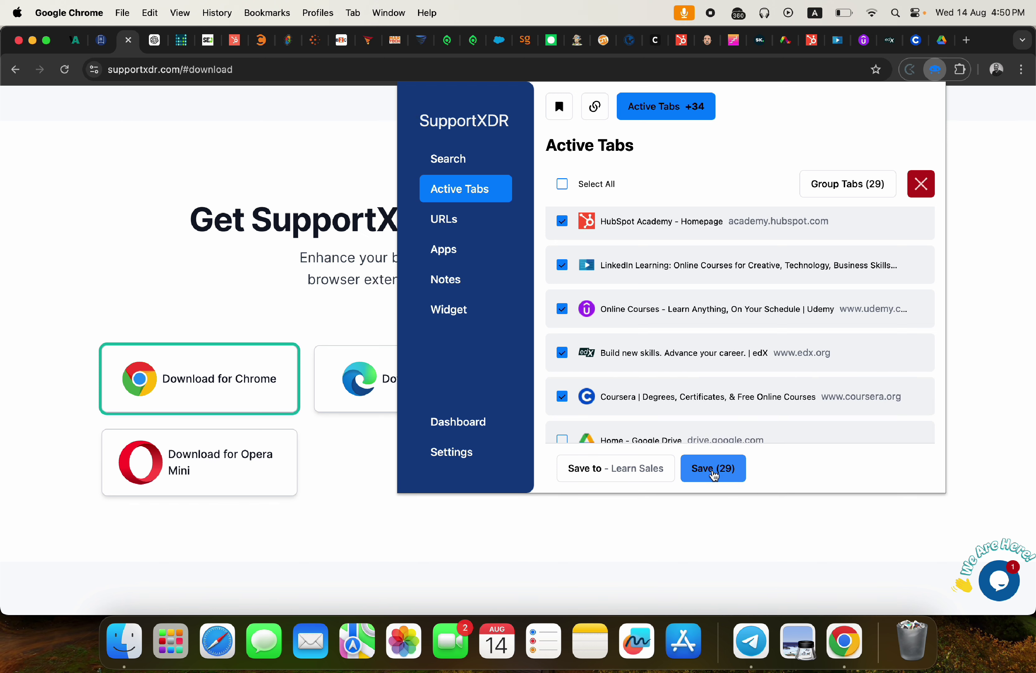
{"action": "left_click", "coordinate": [713, 468]}
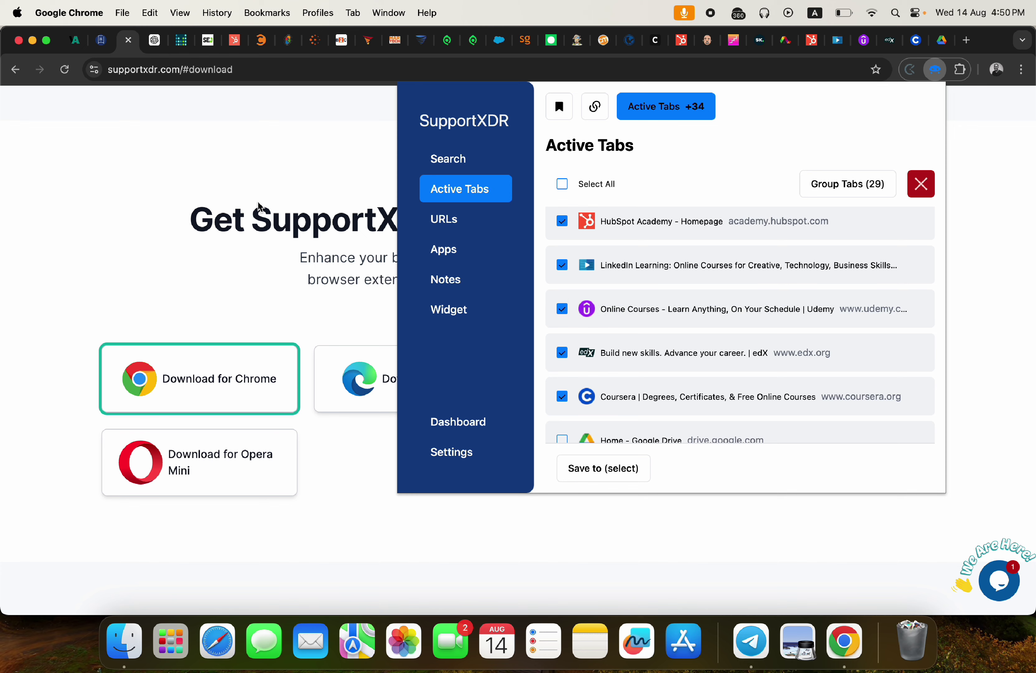
{"action": "left_click", "coordinate": [187, 137]}
- Review the saved website links on the Learn Sales dashboard and locate that dashboard among the team and shared ones
{"action": "left_click", "coordinate": [101, 40]}
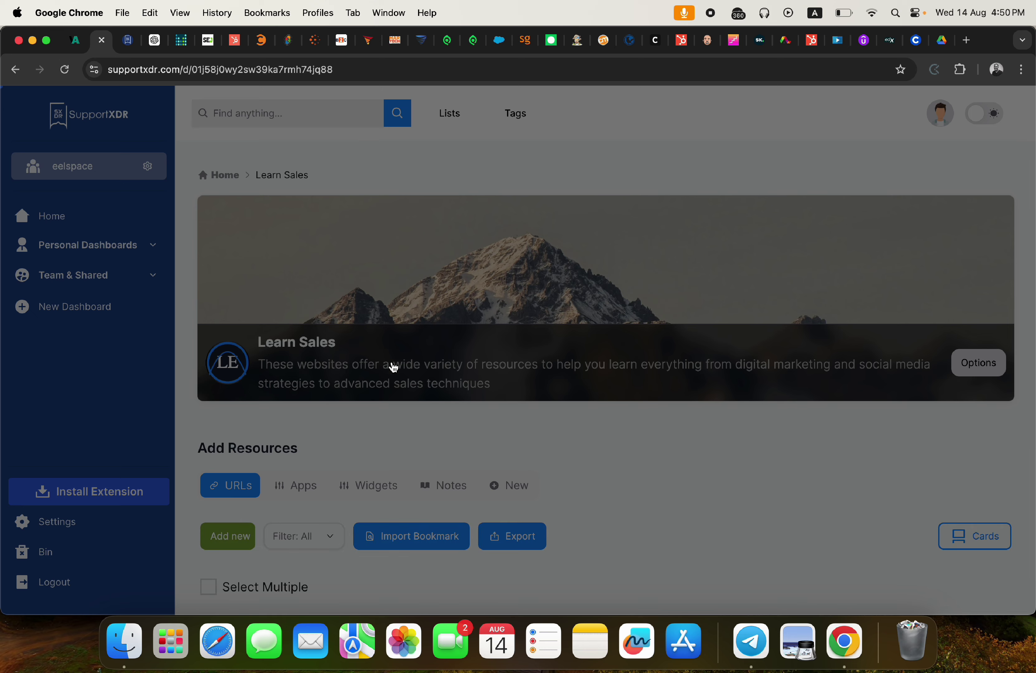
{"action": "scroll", "coordinate": [527, 432], "scroll_direction": "down", "scroll_amount": 8}
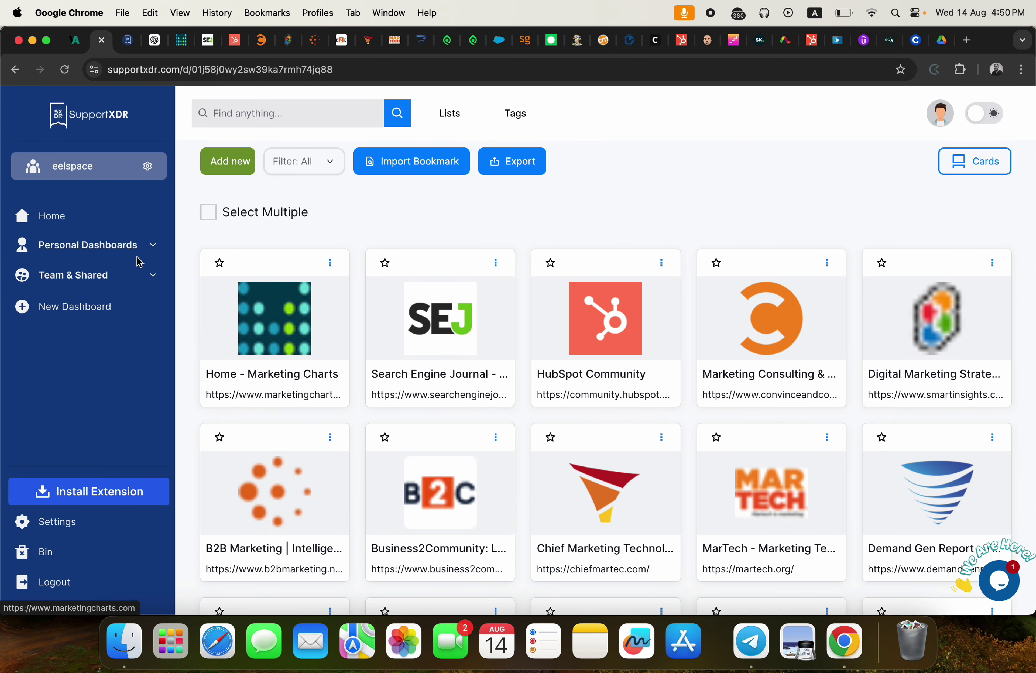
{"action": "left_click", "coordinate": [144, 276]}
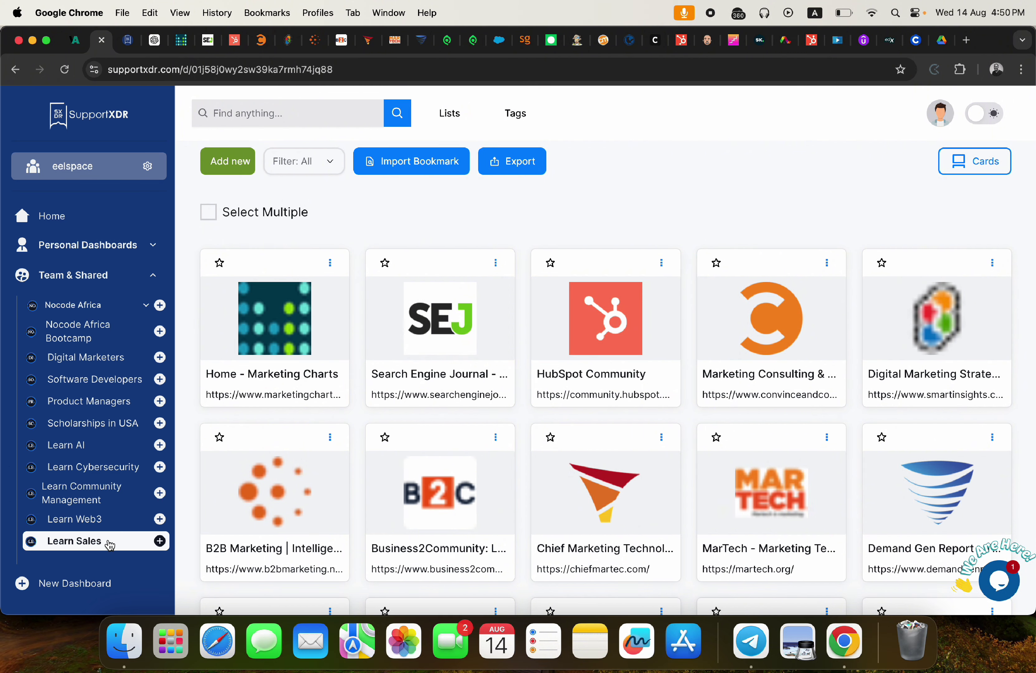
{"action": "scroll", "coordinate": [802, 385], "scroll_direction": "down", "scroll_amount": 6}
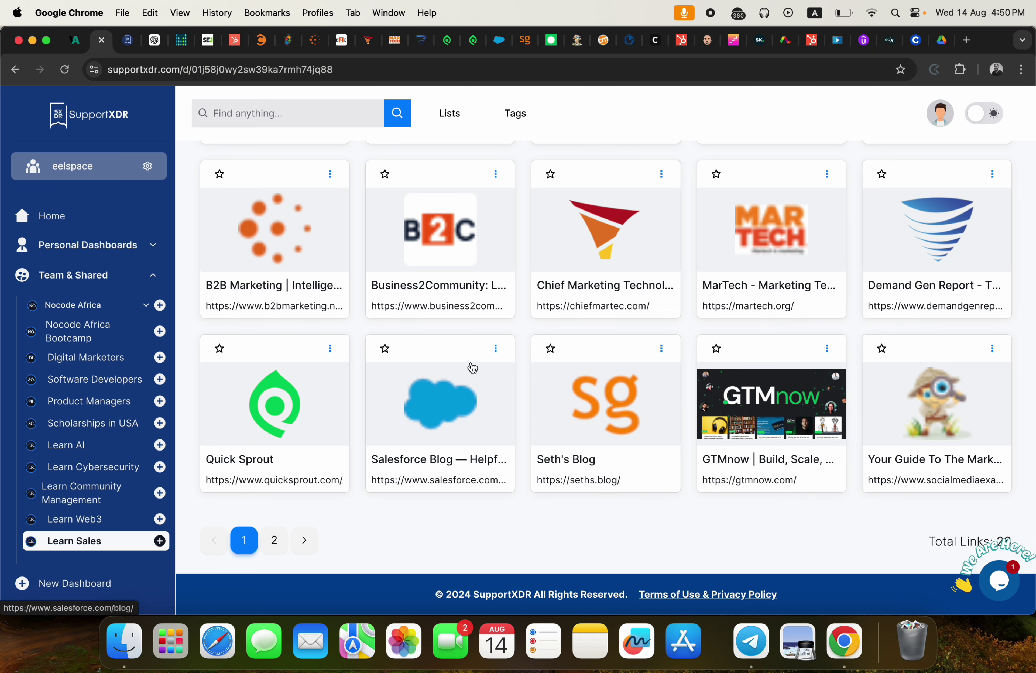
{"action": "scroll", "coordinate": [475, 306], "scroll_direction": "up", "scroll_amount": 10}
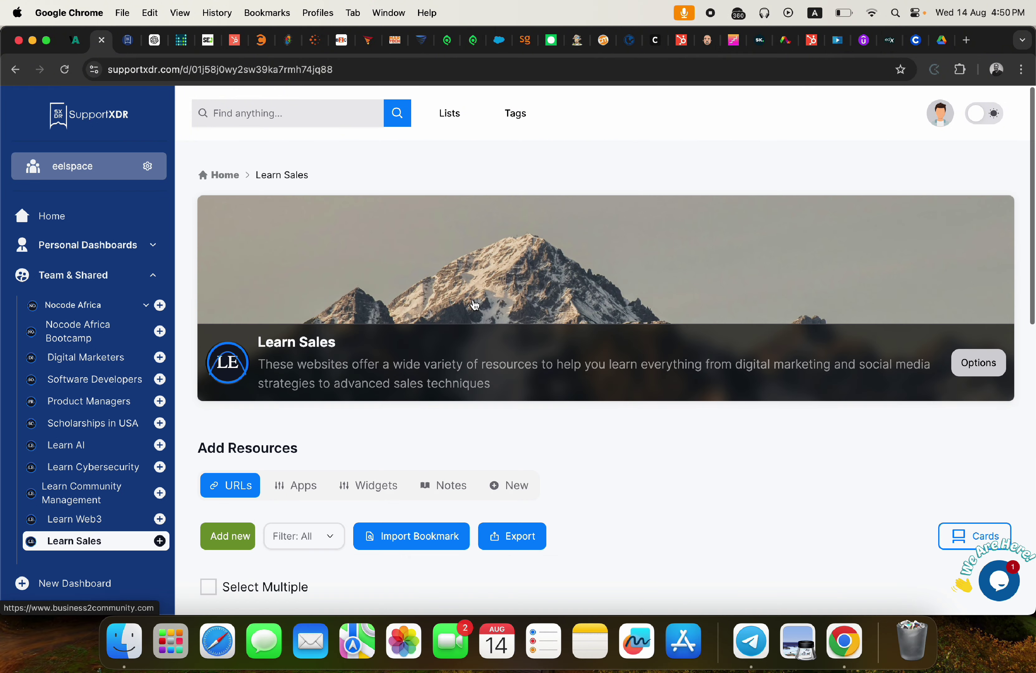
{"action": "scroll", "coordinate": [476, 305], "scroll_direction": "down", "scroll_amount": 6}
{"action": "scroll", "coordinate": [475, 304], "scroll_direction": "up", "scroll_amount": 3}
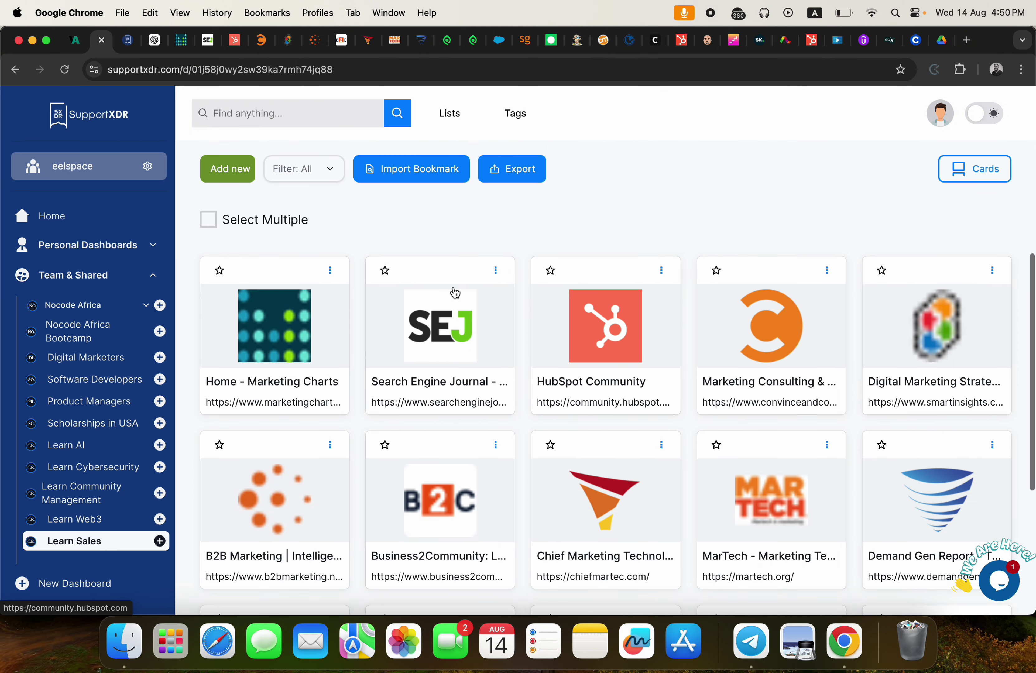
- Compare the Learn Sales links in the List Simple, Cards and Cards Detailed display modes, ending on Cards
{"action": "left_click", "coordinate": [981, 176]}
{"action": "left_click", "coordinate": [931, 203]}
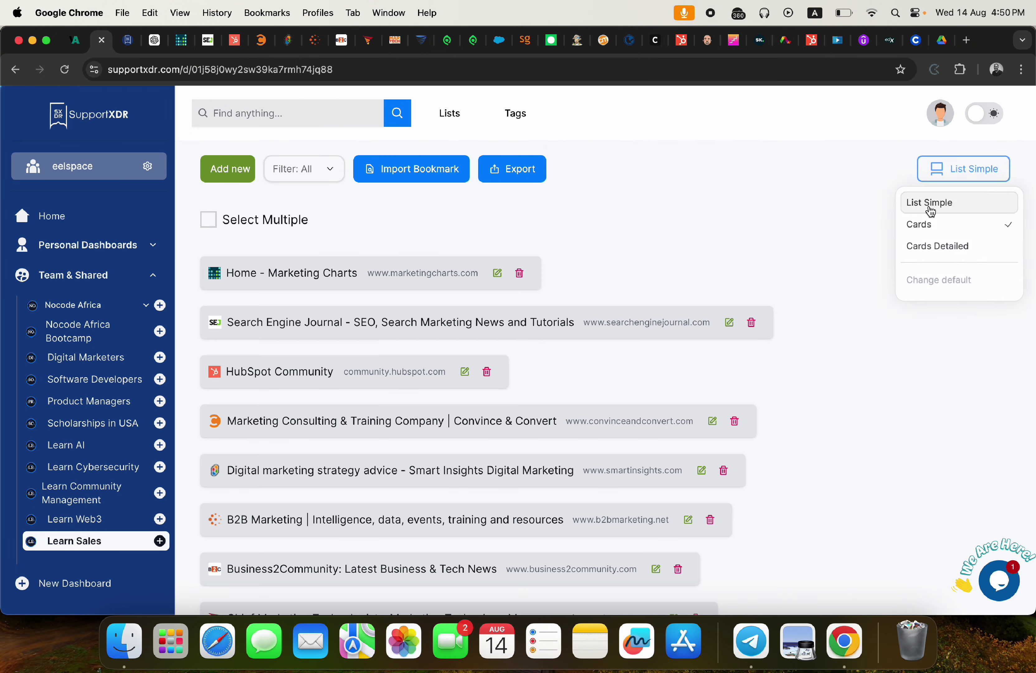
{"action": "left_click", "coordinate": [953, 174]}
{"action": "left_click", "coordinate": [912, 228]}
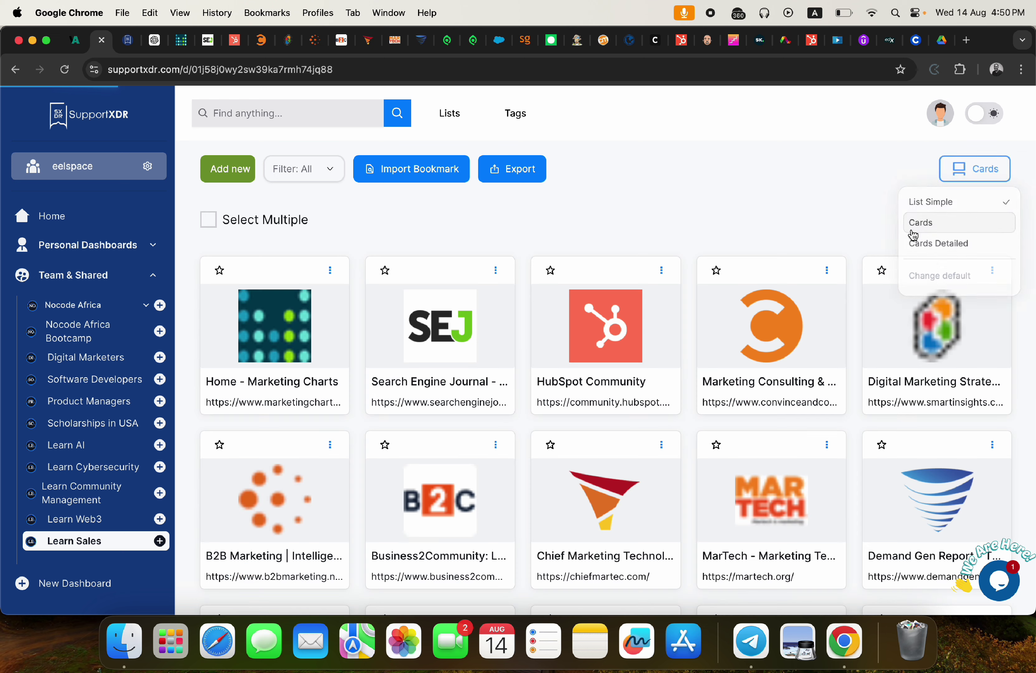
{"action": "left_click", "coordinate": [962, 175]}
{"action": "left_click", "coordinate": [916, 250]}
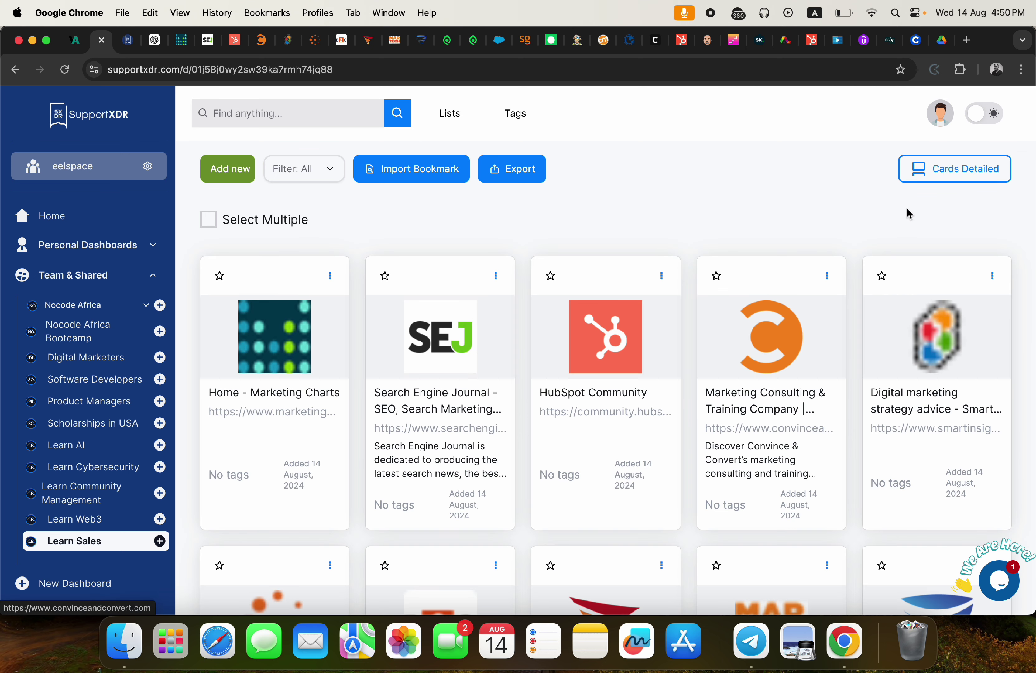
{"action": "left_click", "coordinate": [918, 168]}
{"action": "left_click", "coordinate": [915, 228]}
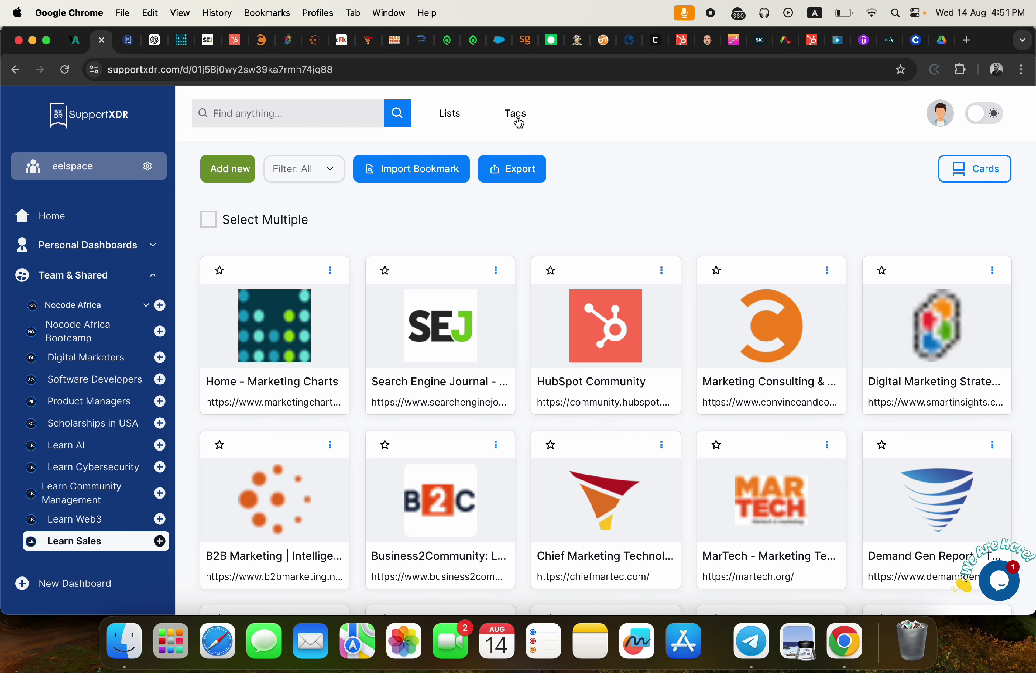
- Move the Google Drive tab directly after the ChatGPT tab and close all browser tabs that follow it
{"action": "left_click", "coordinate": [942, 40]}
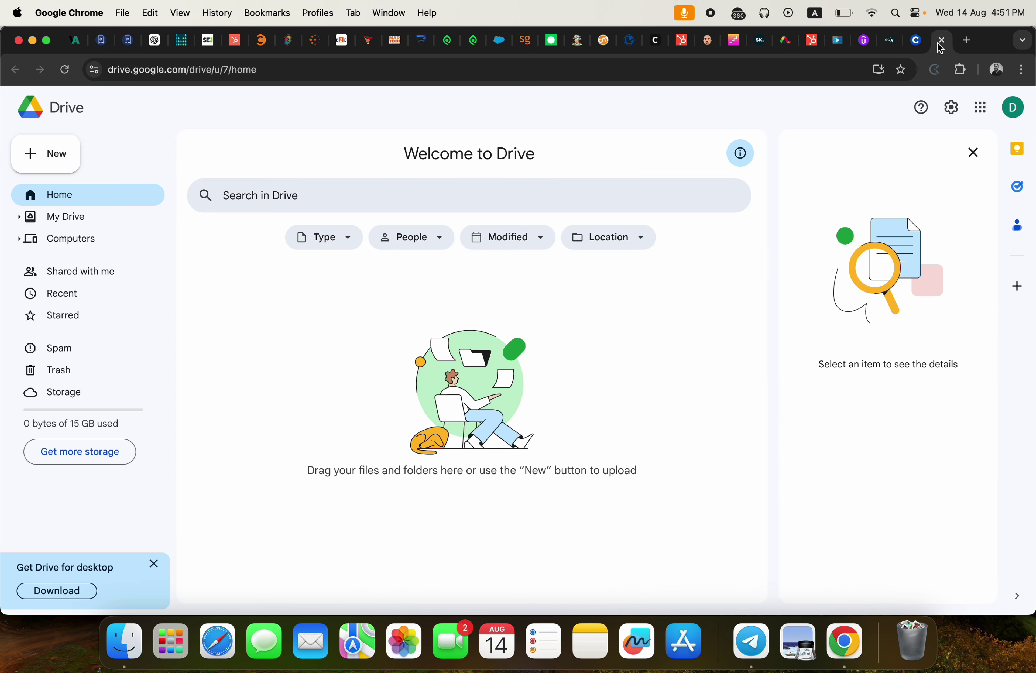
{"action": "left_click_drag", "start_coordinate": [942, 59], "coordinate": [527, 59]}
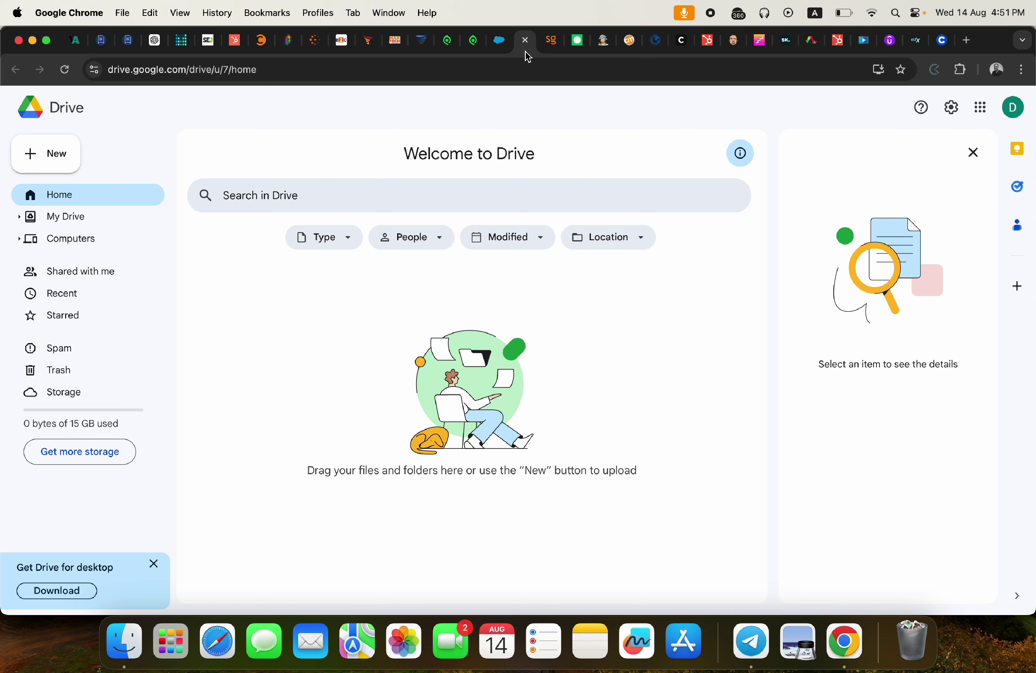
{"action": "left_click_drag", "start_coordinate": [527, 53], "coordinate": [183, 56]}
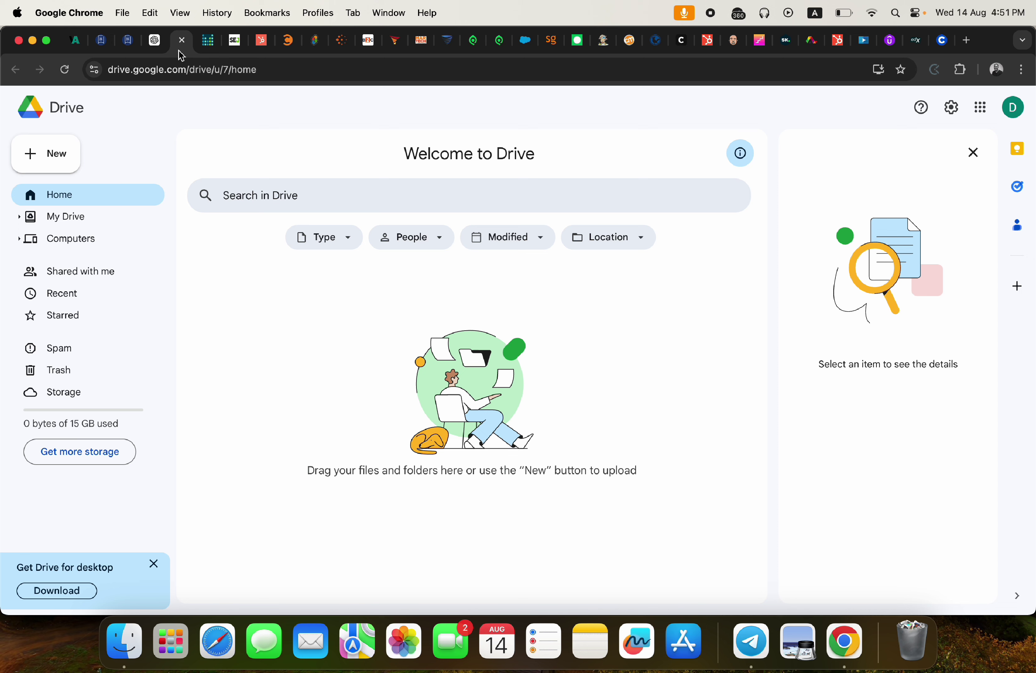
{"action": "right_click", "coordinate": [180, 51]}
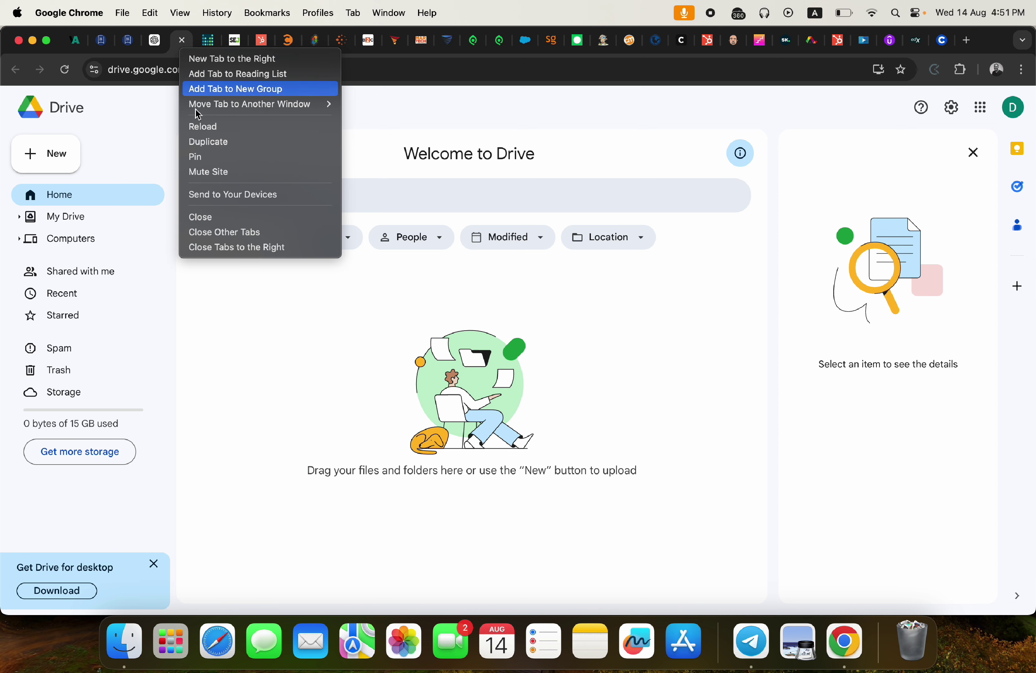
{"action": "left_click", "coordinate": [228, 248]}
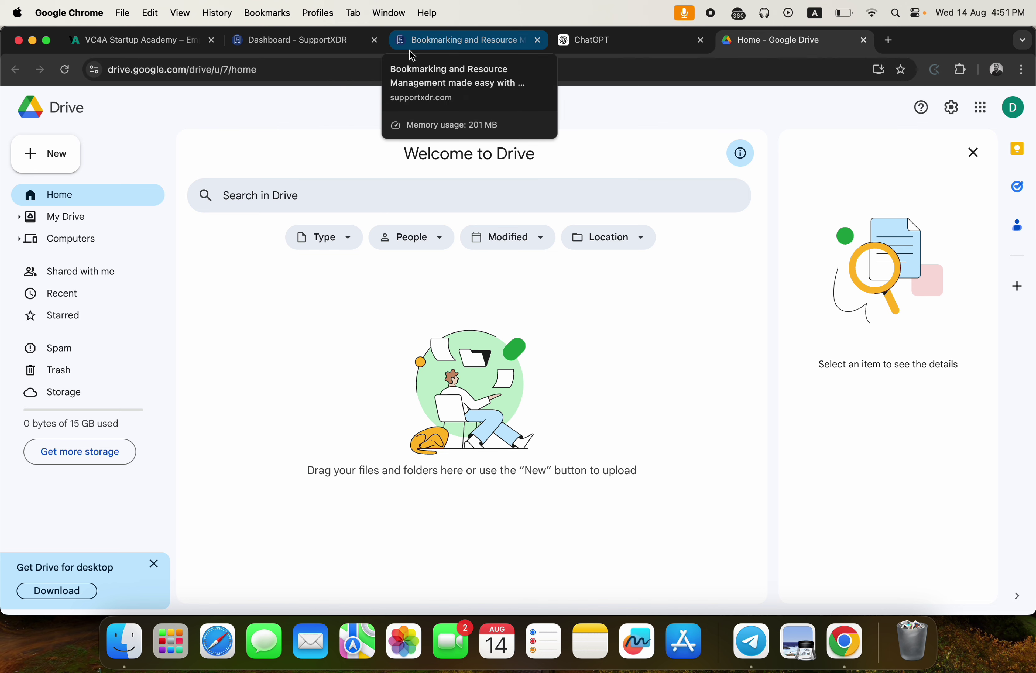
- Check the Marketing Charts link by opening it from the Learn Sales dashboard, and close the website again
{"action": "left_click", "coordinate": [293, 40]}
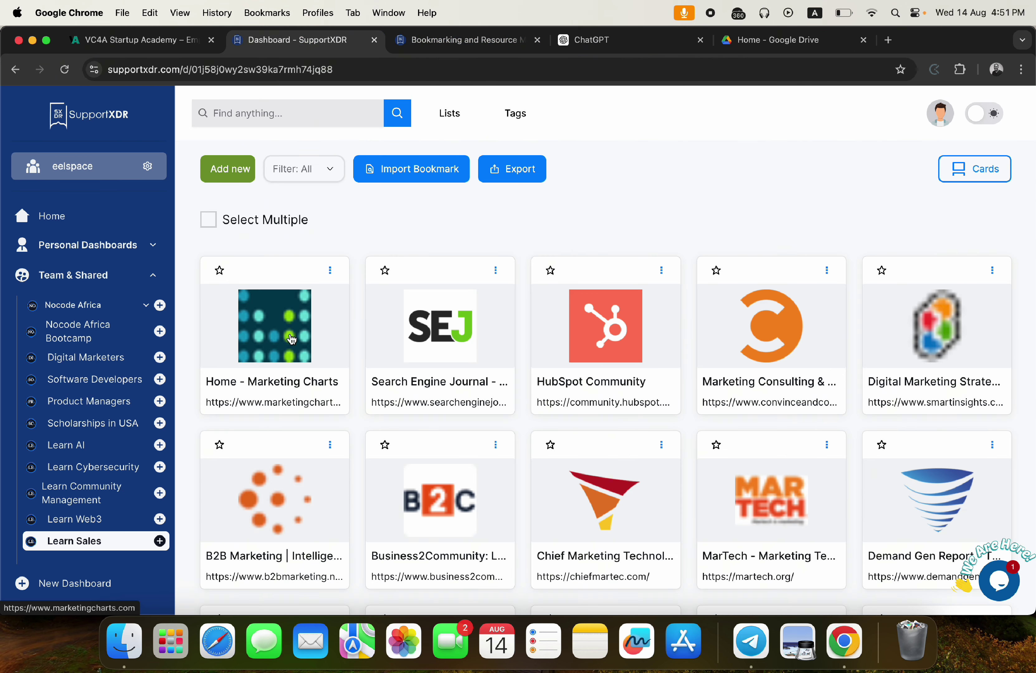
{"action": "left_click", "coordinate": [292, 339]}
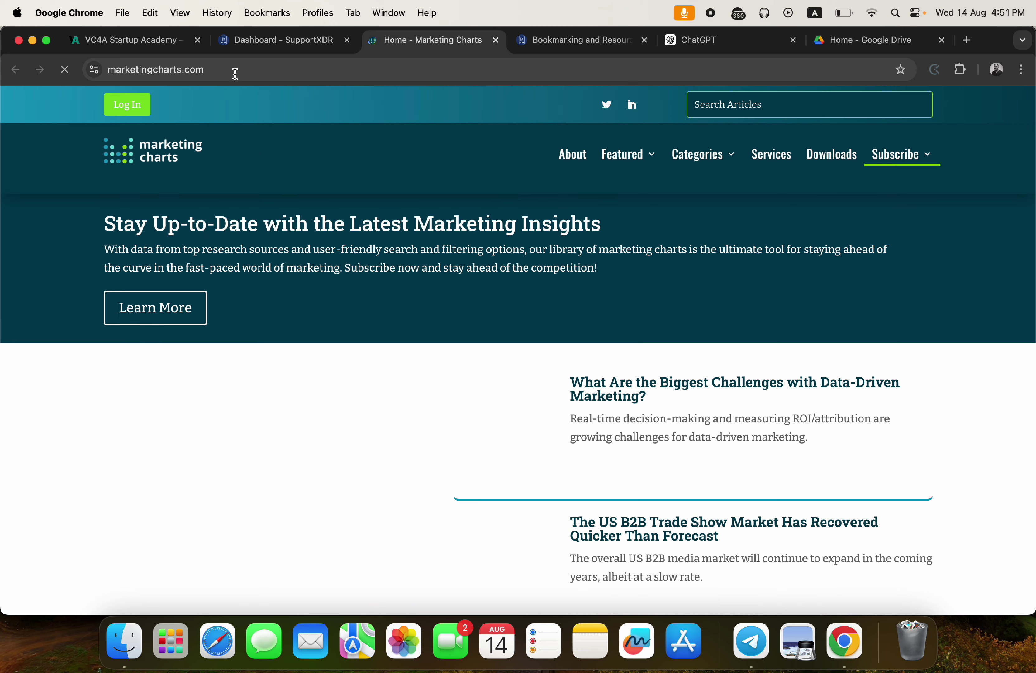
{"action": "left_click", "coordinate": [495, 41]}
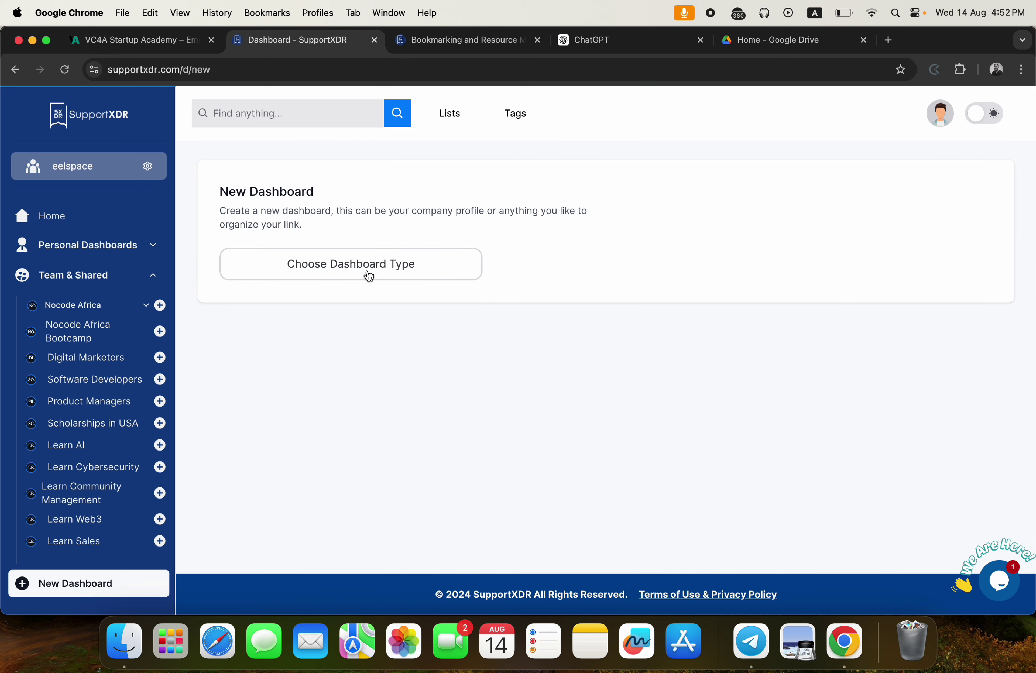
- Set the new dashboard's type to Organization under eelspace and continue to its details
{"action": "left_click", "coordinate": [354, 271]}
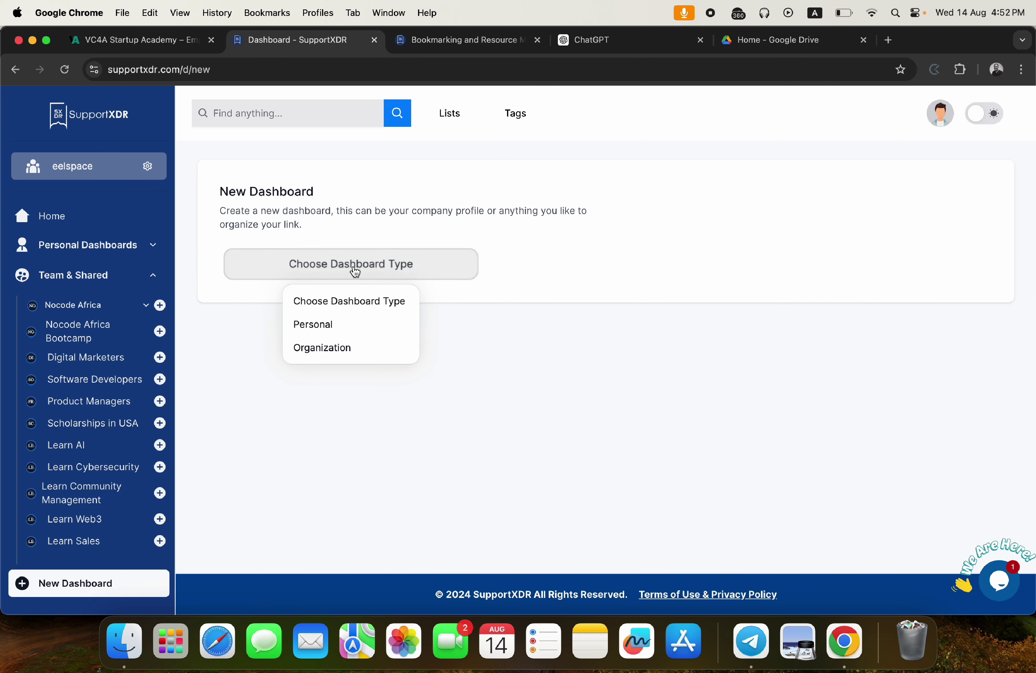
{"action": "left_click", "coordinate": [334, 357]}
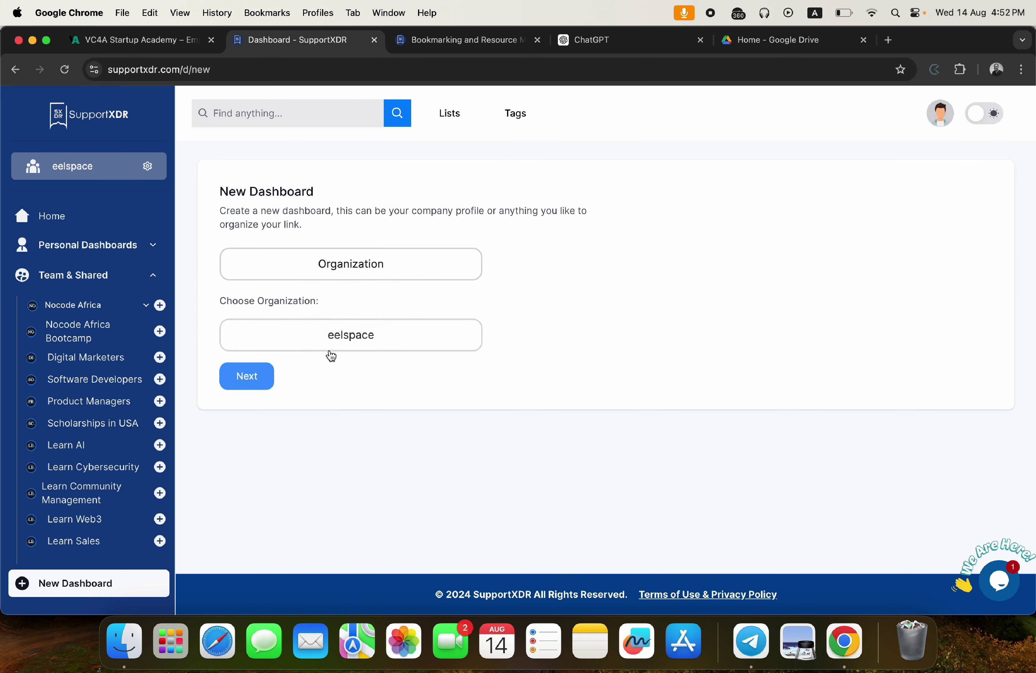
{"action": "left_click", "coordinate": [251, 375]}
- Name the new dashboard with the person's full name, leave its description empty and create it
{"action": "left_click", "coordinate": [274, 423]}
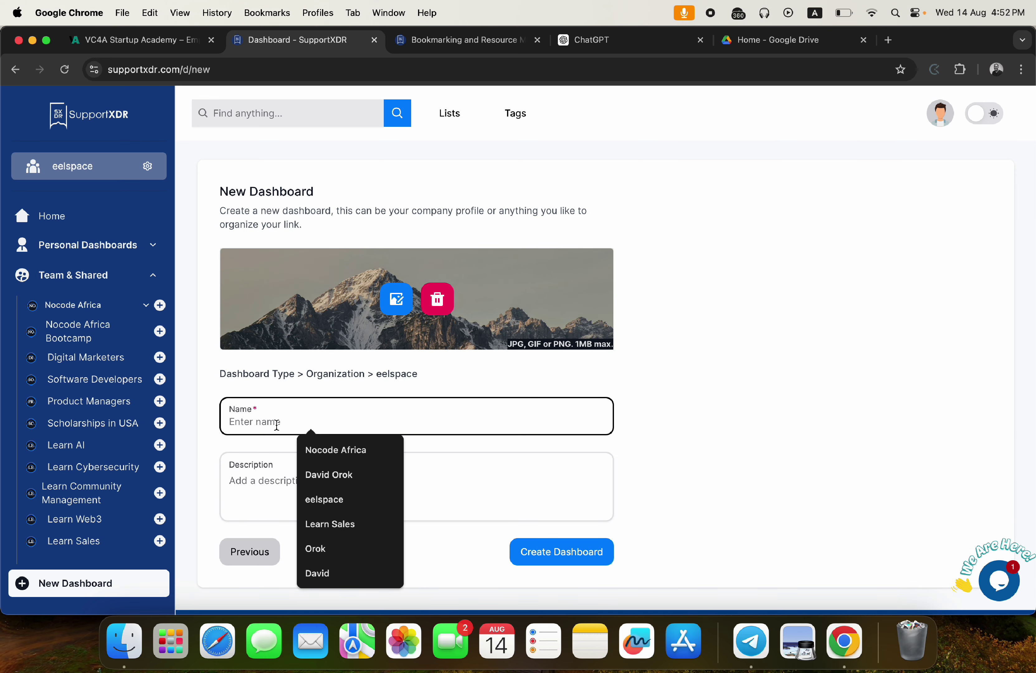
{"action": "left_click", "coordinate": [413, 418]}
{"action": "type", "text": "David O"}
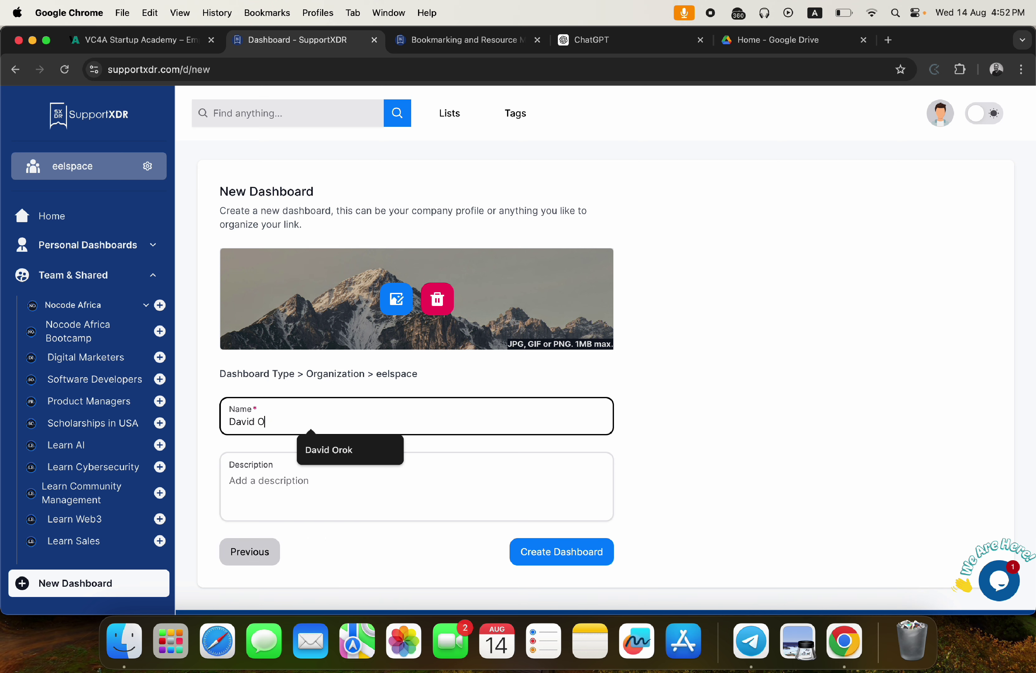
{"action": "left_click", "coordinate": [318, 450]}
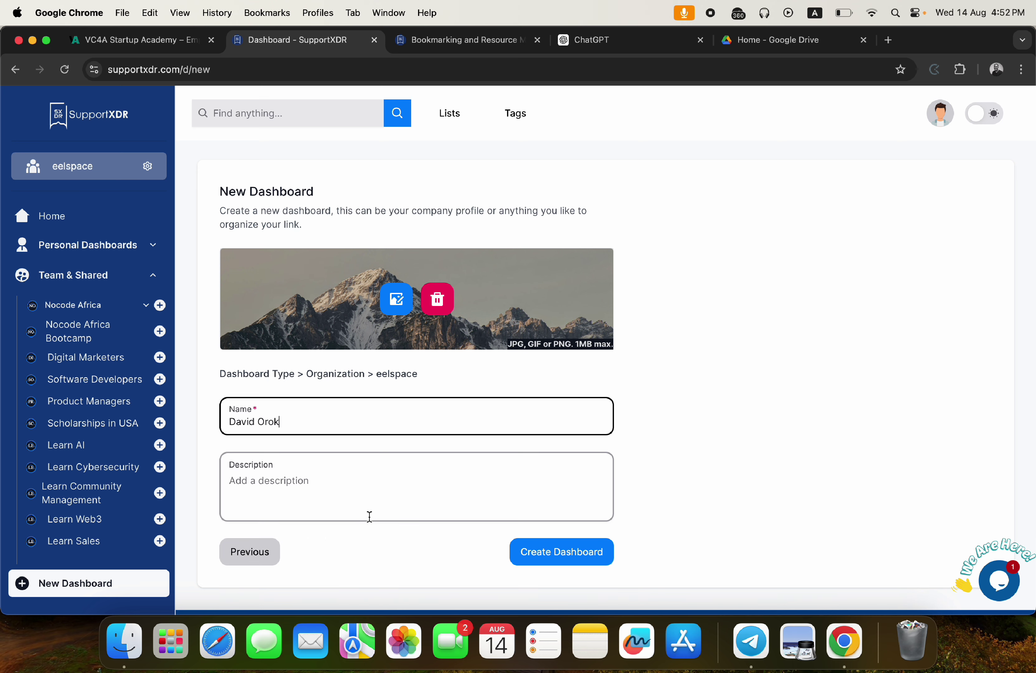
{"action": "left_click", "coordinate": [551, 561]}
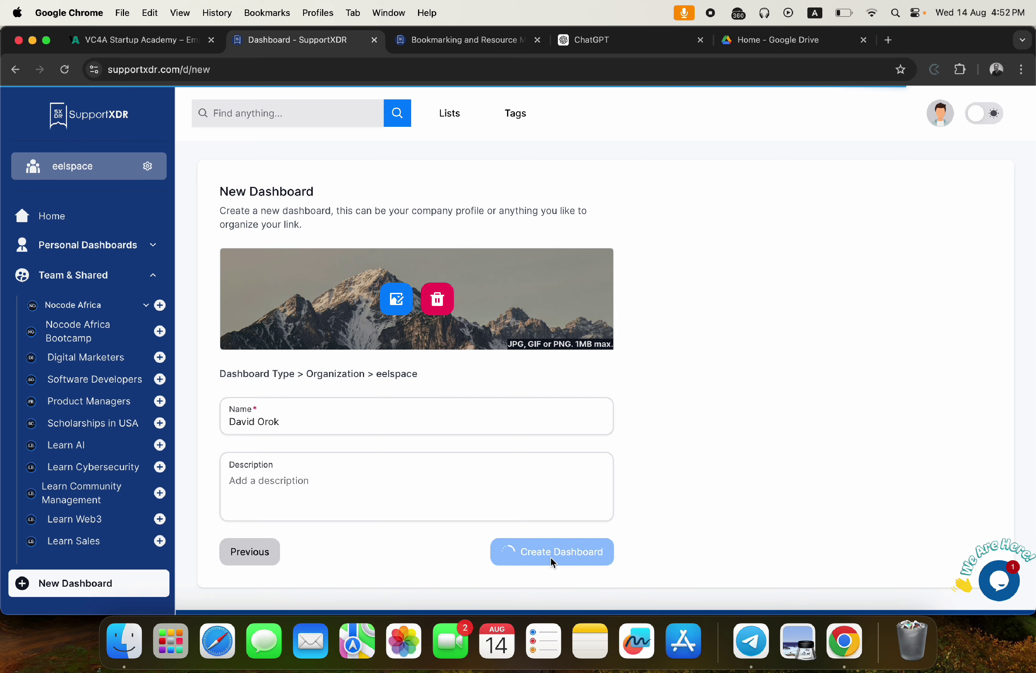
{"action": "scroll", "coordinate": [630, 482], "scroll_direction": "down", "scroll_amount": 2}
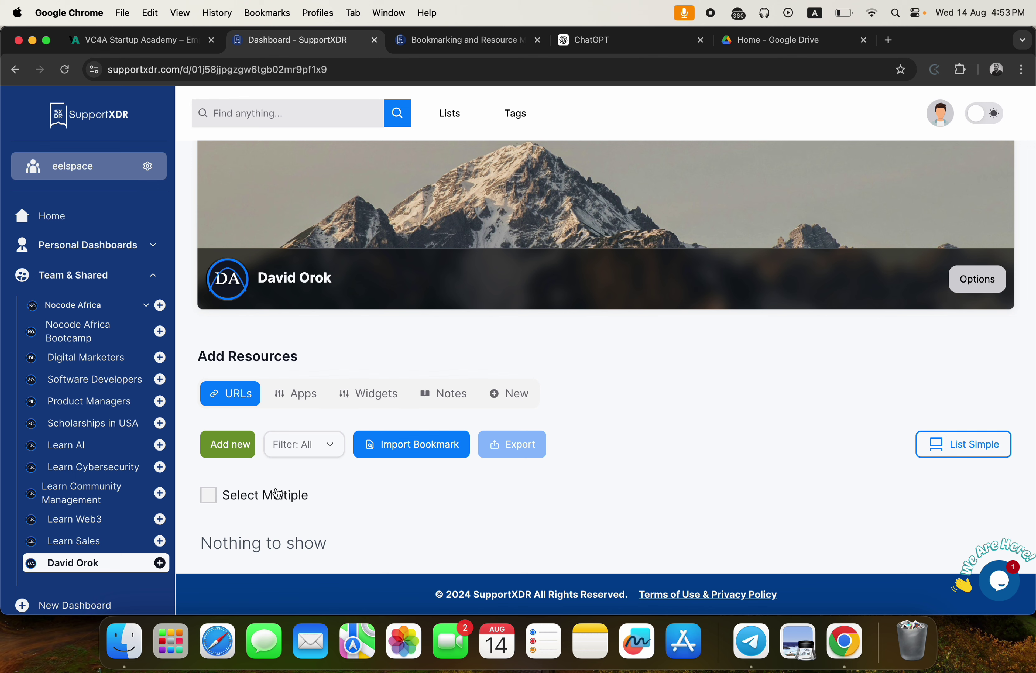
- Open flutterflow.io in a new browser tab and go to its sign-in page
{"action": "left_click", "coordinate": [888, 41]}
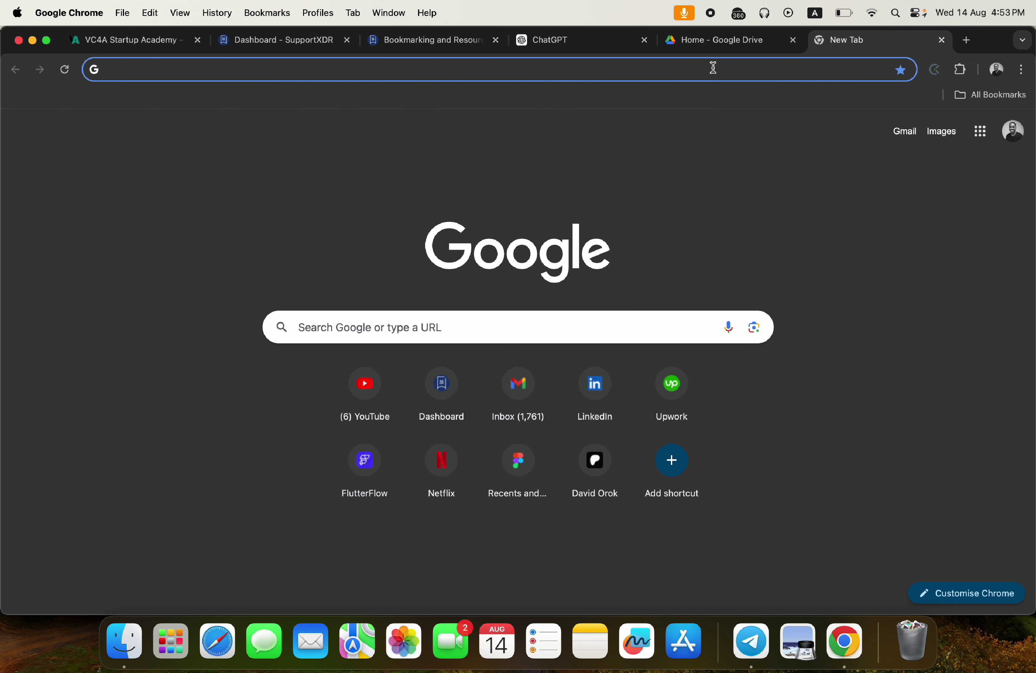
{"action": "left_click", "coordinate": [713, 68]}
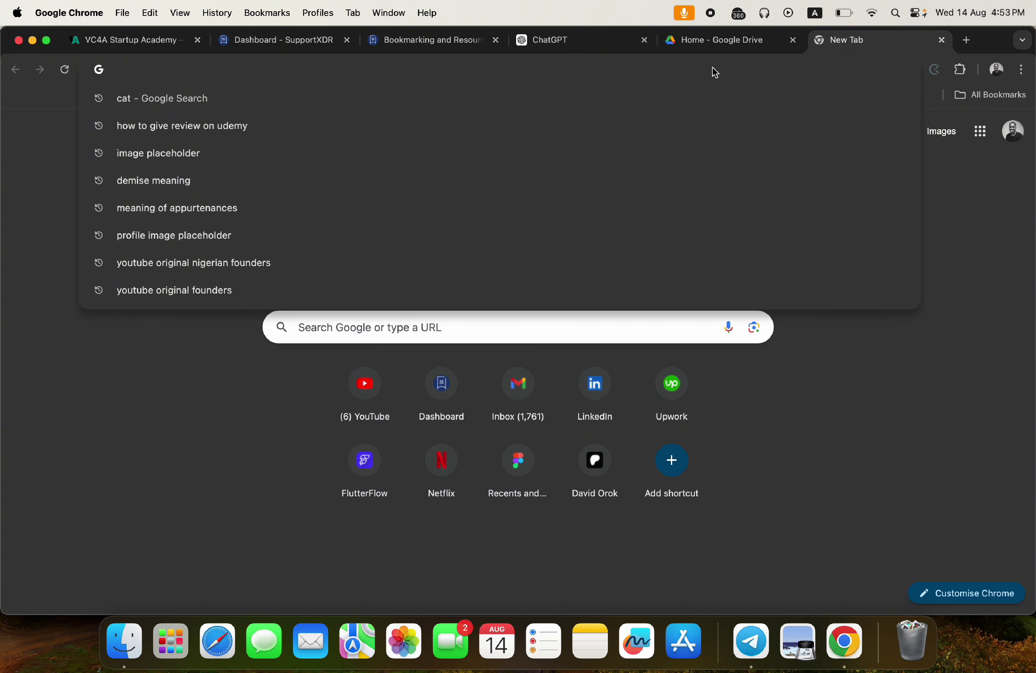
{"action": "type", "text": "flutterflow.io"}
{"action": "key", "text": "Return"}
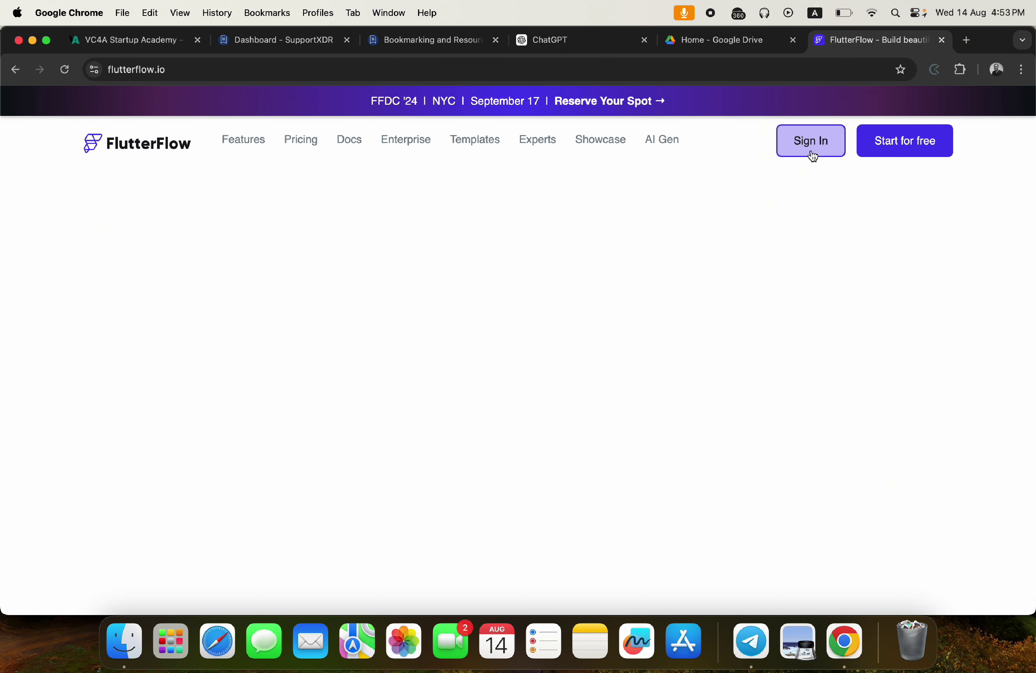
{"action": "left_click", "coordinate": [813, 153]}
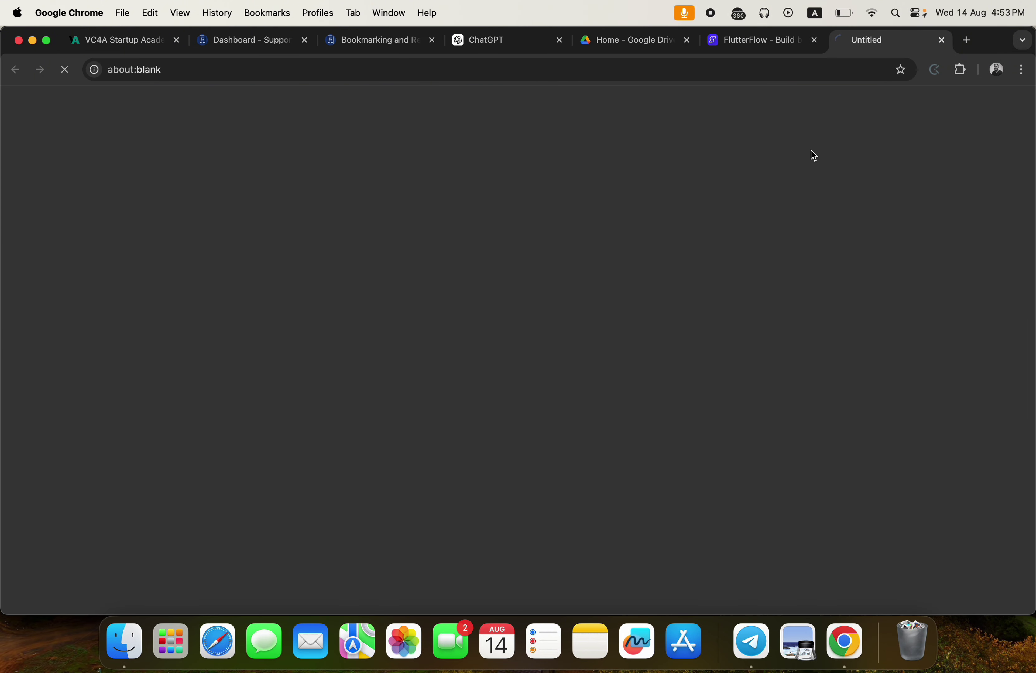
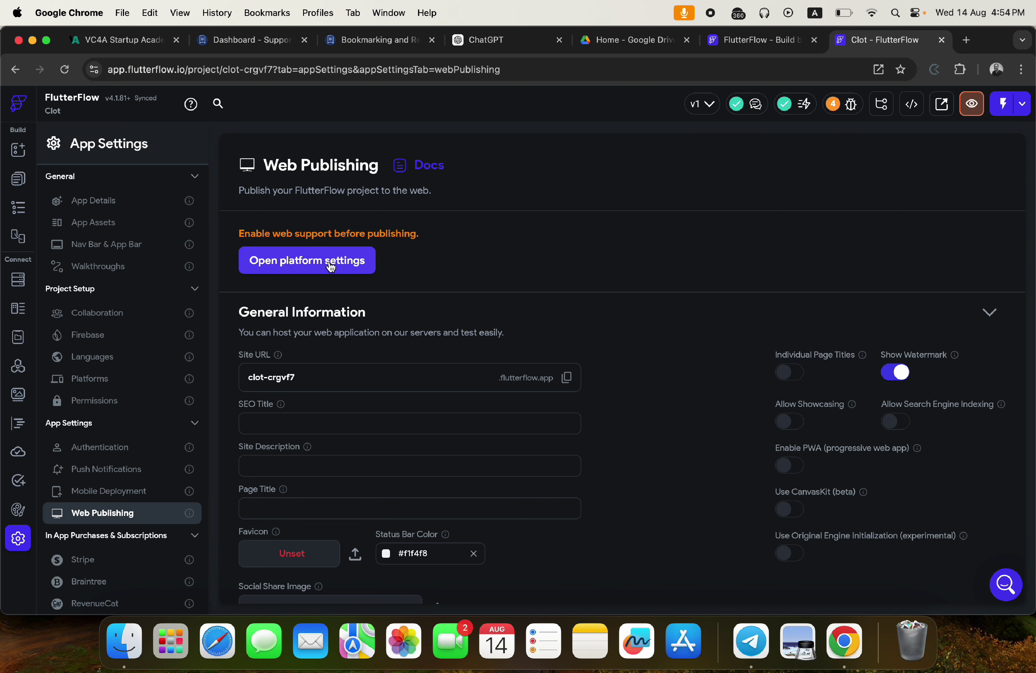
- Enable the Web platform in the Clot project's platform settings
{"action": "left_click", "coordinate": [316, 263]}
{"action": "left_click", "coordinate": [253, 265]}
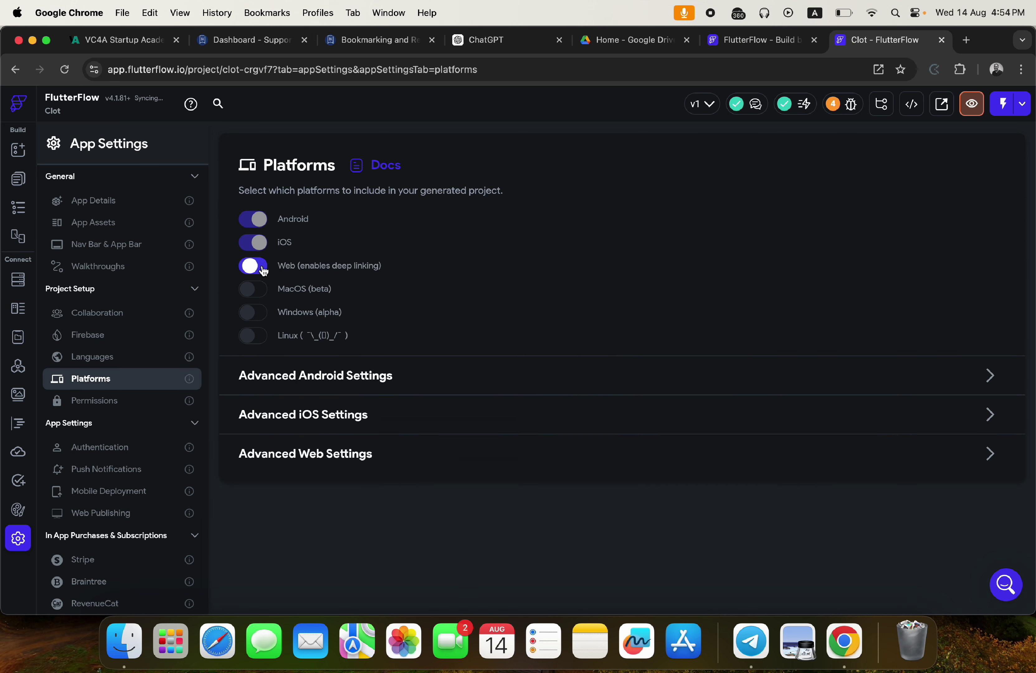
- Set the SEO title to CLOT in the web publishing settings and publish the Clot project to the web
{"action": "left_click", "coordinate": [118, 517]}
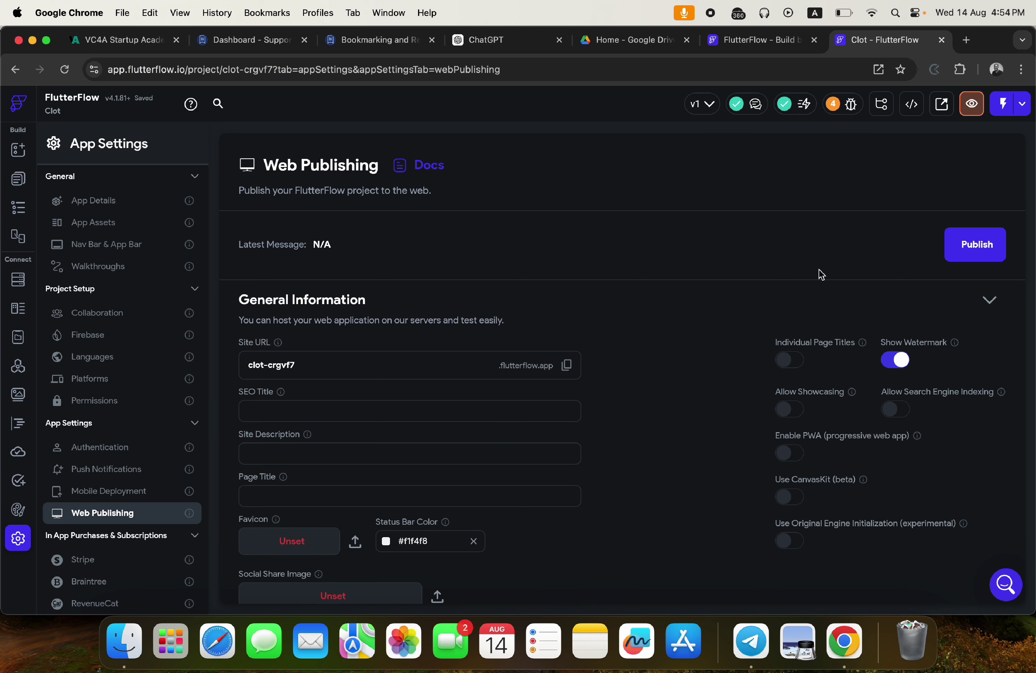
{"action": "left_click", "coordinate": [263, 410]}
{"action": "type", "text": "CLOT"}
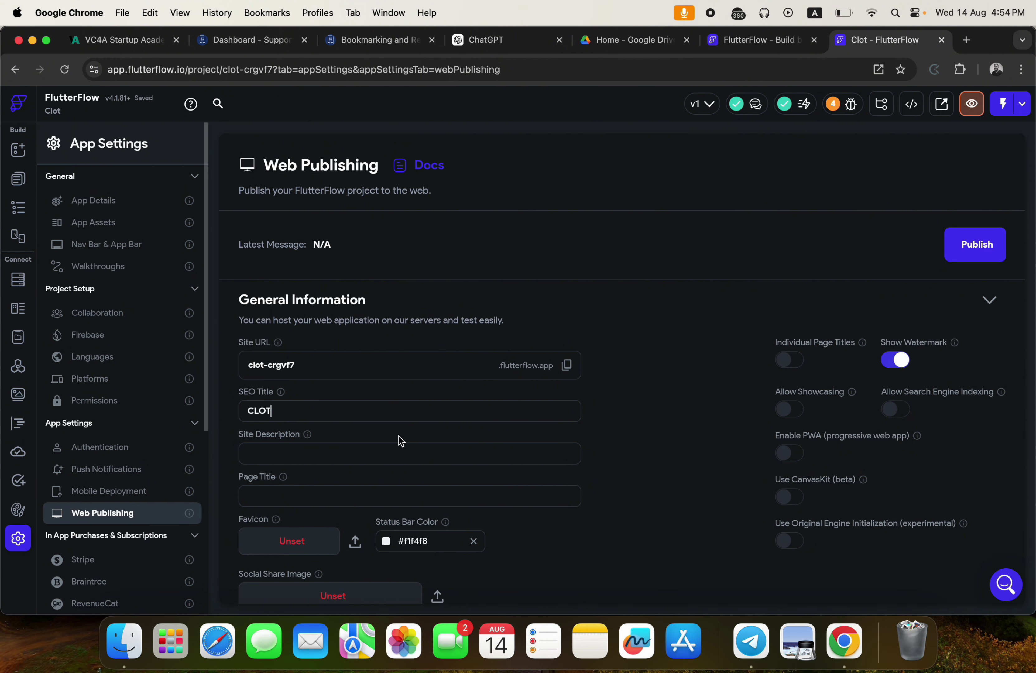
{"action": "left_click", "coordinate": [971, 244]}
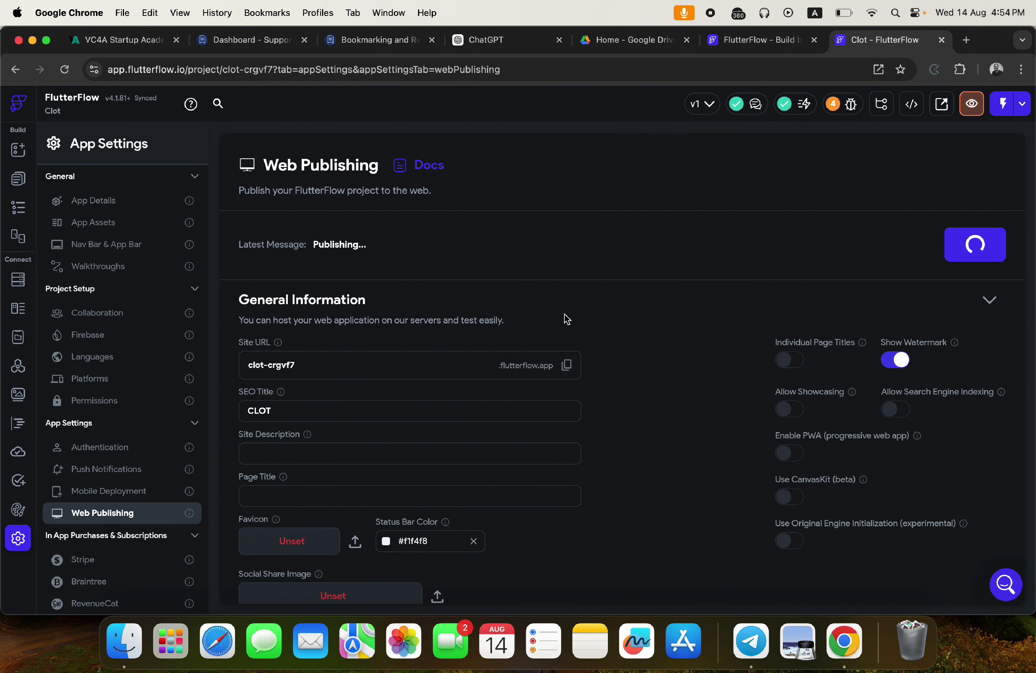
- Copy the Clot site's URL, check its page in a new browser tab and return to the FlutterFlow project
{"action": "left_click", "coordinate": [567, 366]}
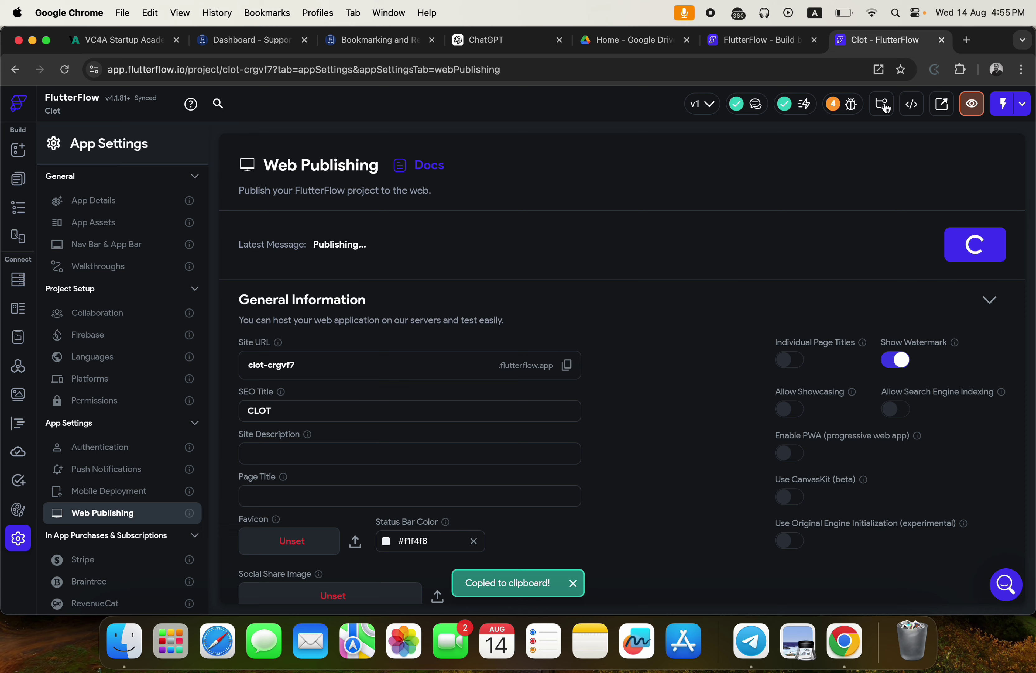
{"action": "left_click", "coordinate": [966, 40]}
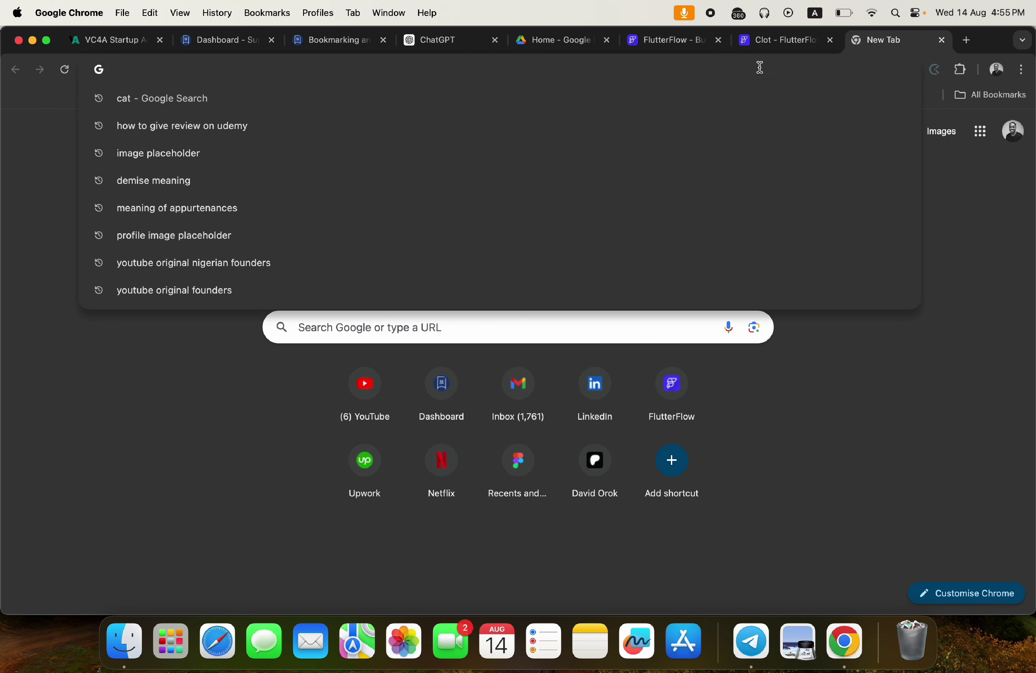
{"action": "key", "text": "super+v"}
{"action": "key", "text": "Return"}
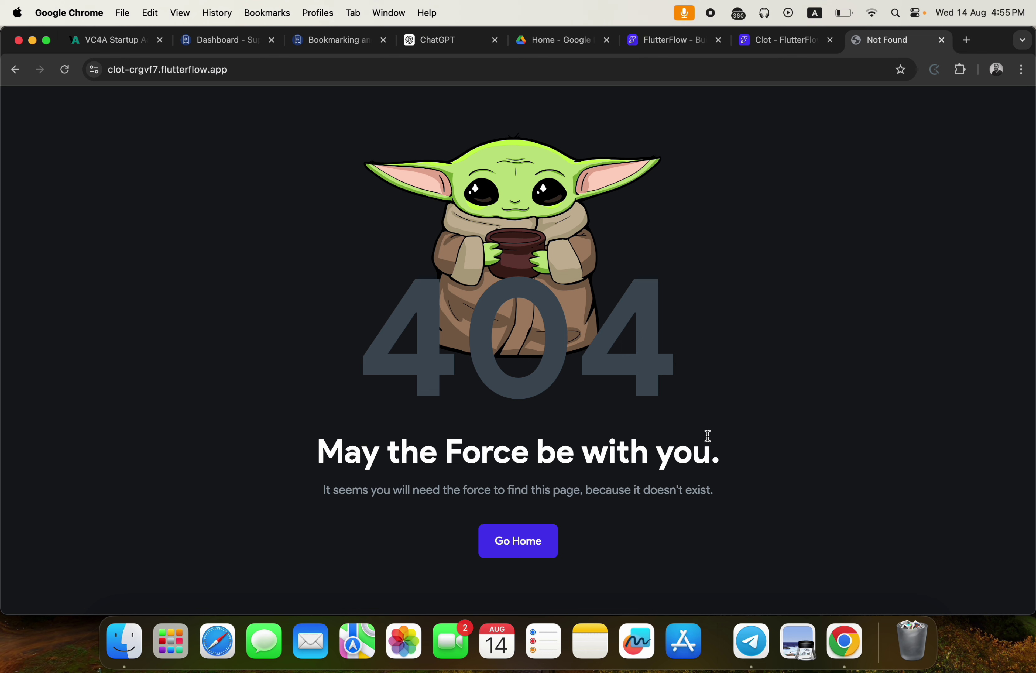
{"action": "left_click", "coordinate": [780, 39]}
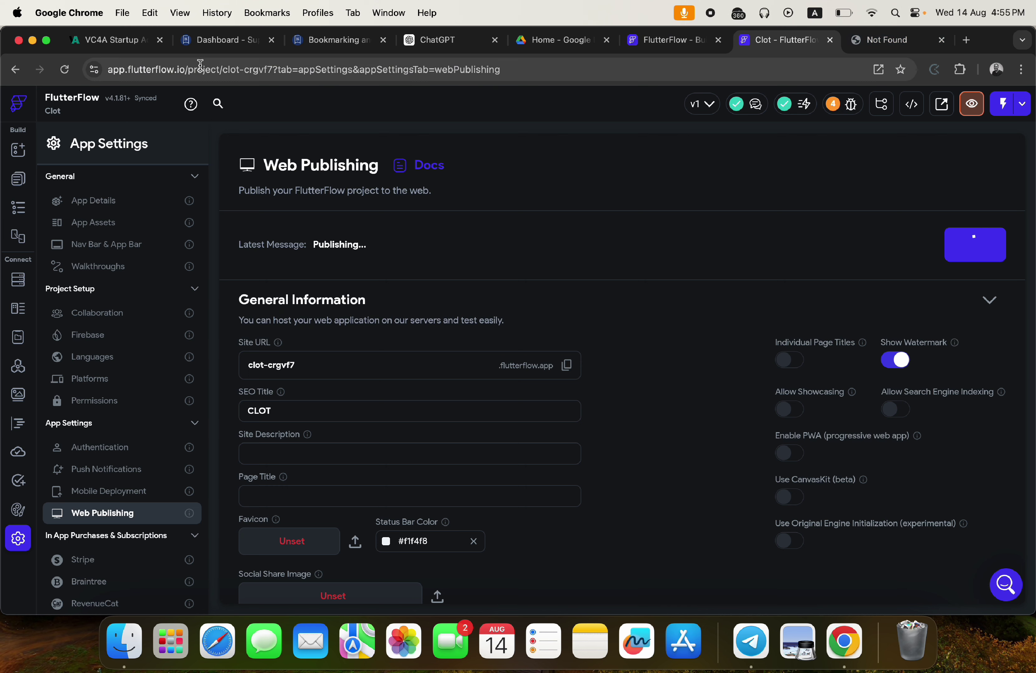
{"action": "left_click", "coordinate": [201, 42]}
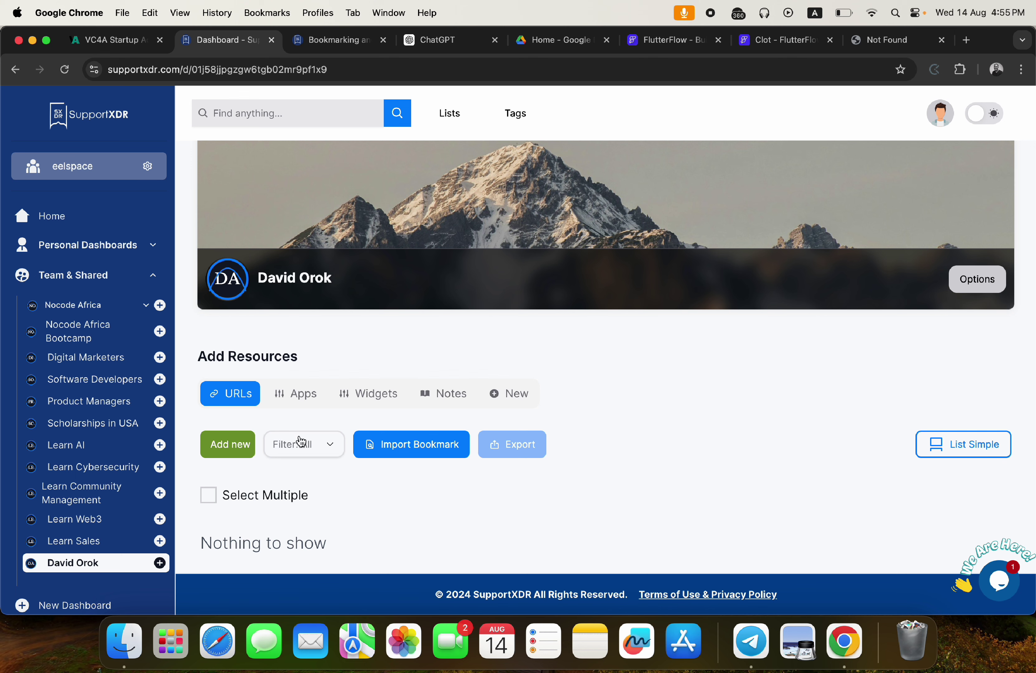
{"action": "left_click", "coordinate": [227, 450]}
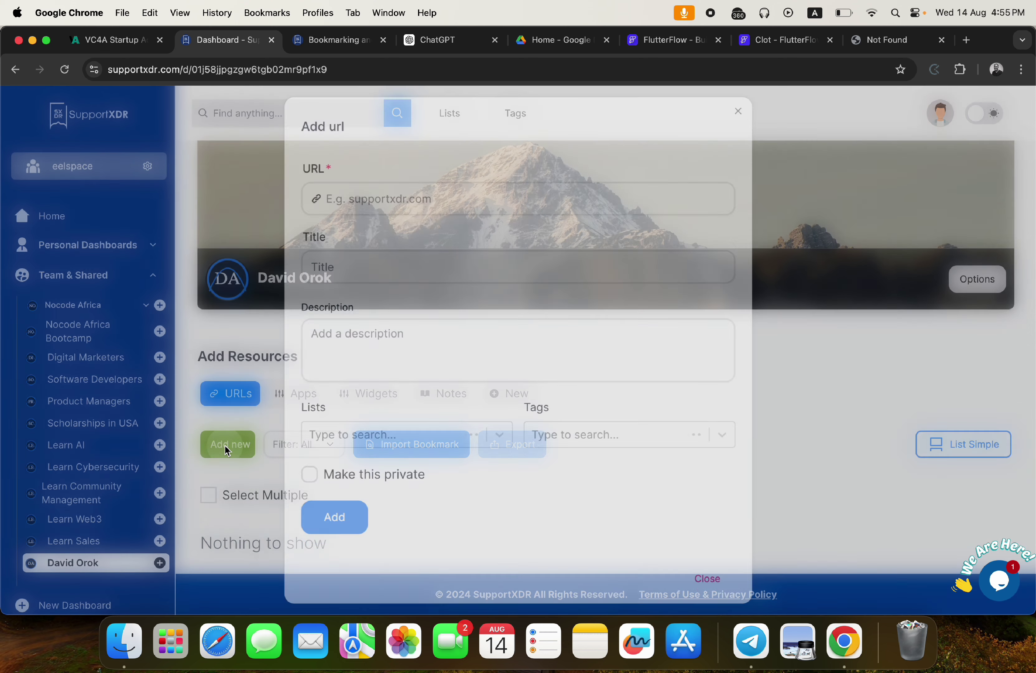
{"action": "left_click", "coordinate": [360, 199]}
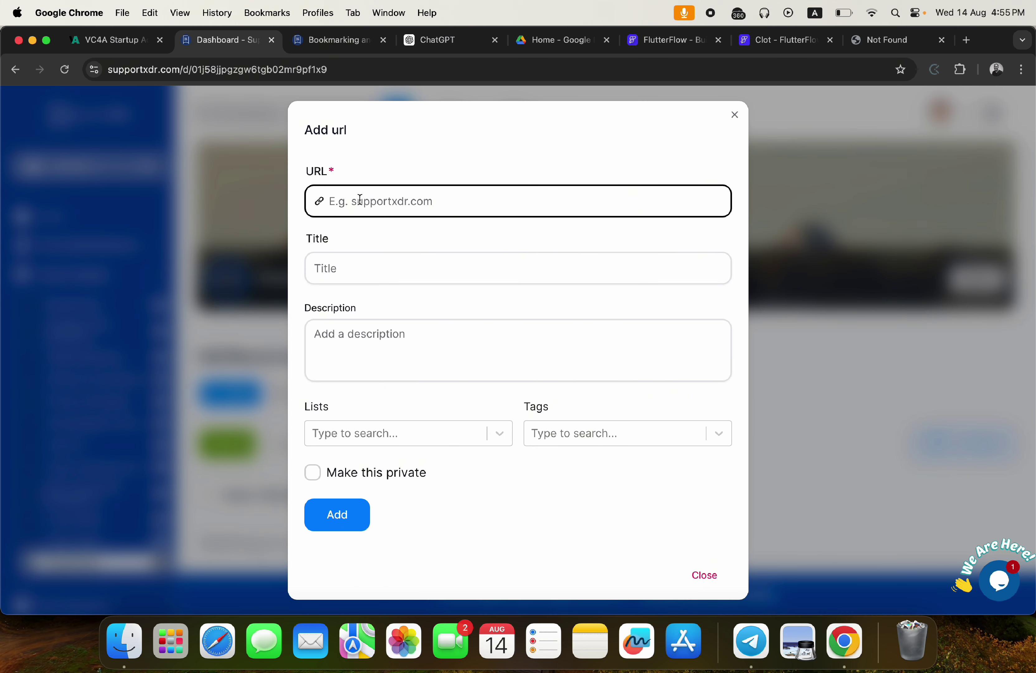
{"action": "key", "text": "super+v"}
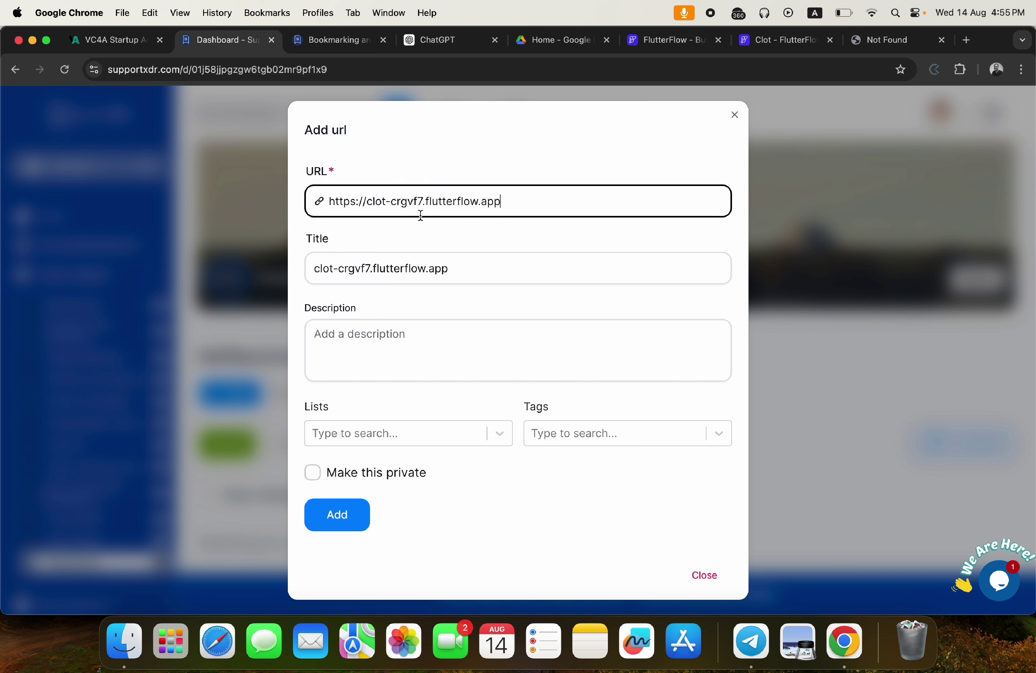
- Title the resource Ecommerce Mobile App, leave its description, lists and tags empty, and add it to the dashboard
{"action": "left_click_drag", "start_coordinate": [460, 270], "coordinate": [315, 269]}
{"action": "type", "text": "Ecommer"}
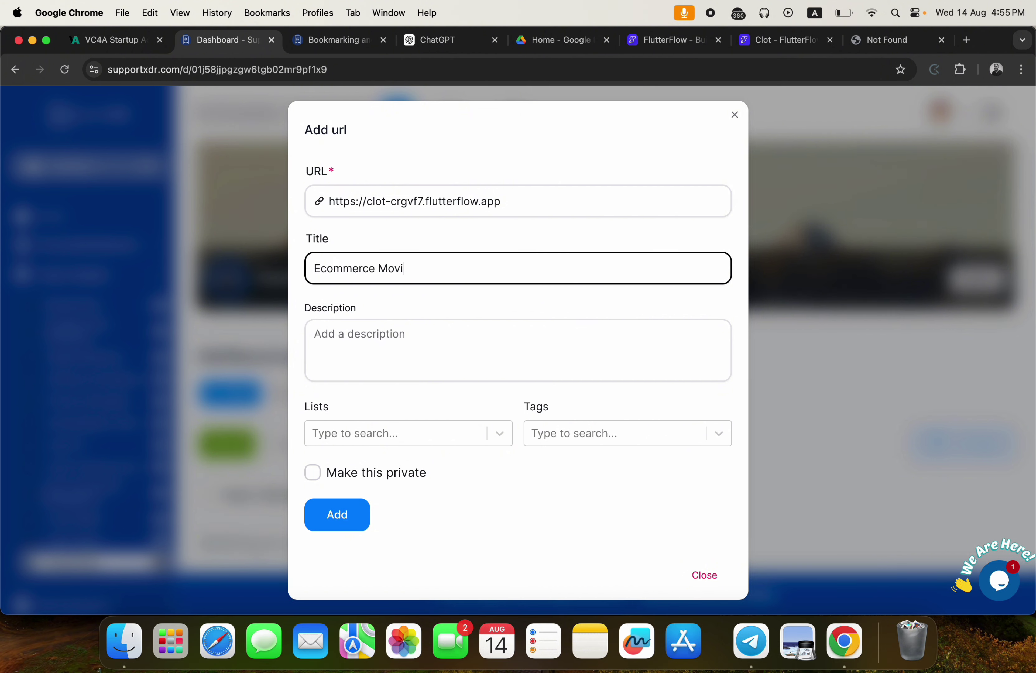
{"action": "type", "text": "ce Mobi;le"}
{"action": "key", "text": "BackSpace"}
{"action": "left_click", "coordinate": [349, 333]}
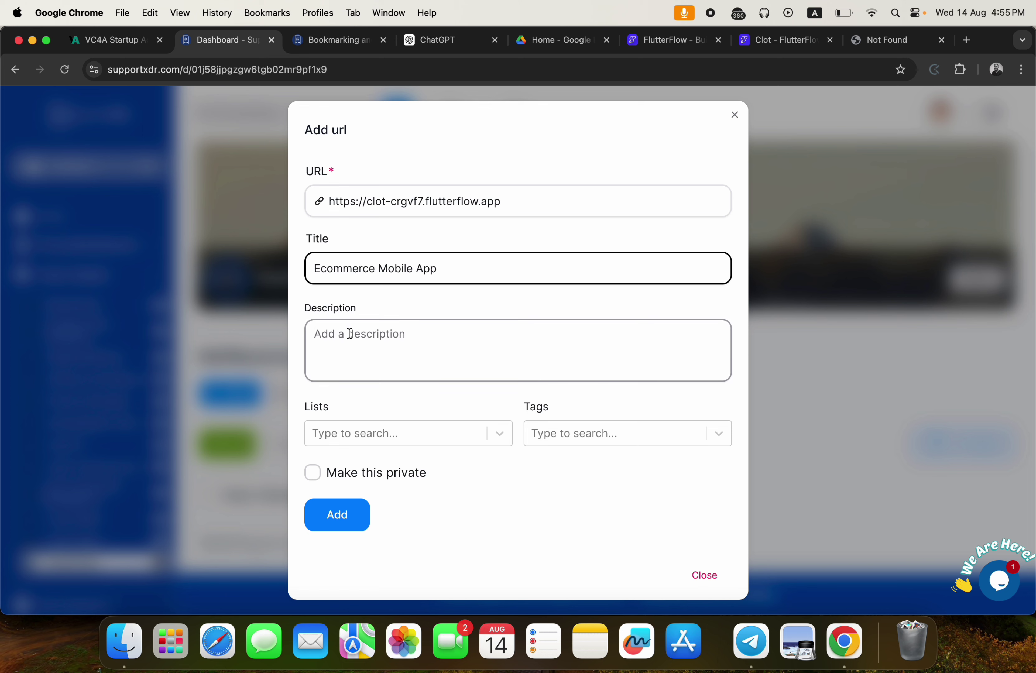
{"action": "left_click", "coordinate": [487, 434]}
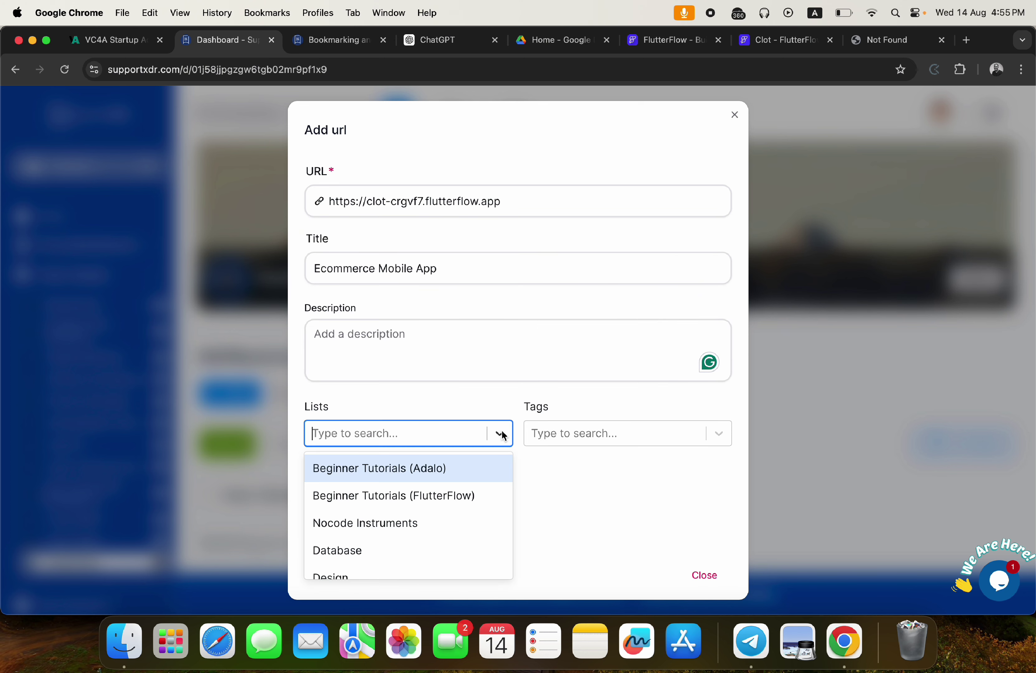
{"action": "left_click", "coordinate": [438, 405]}
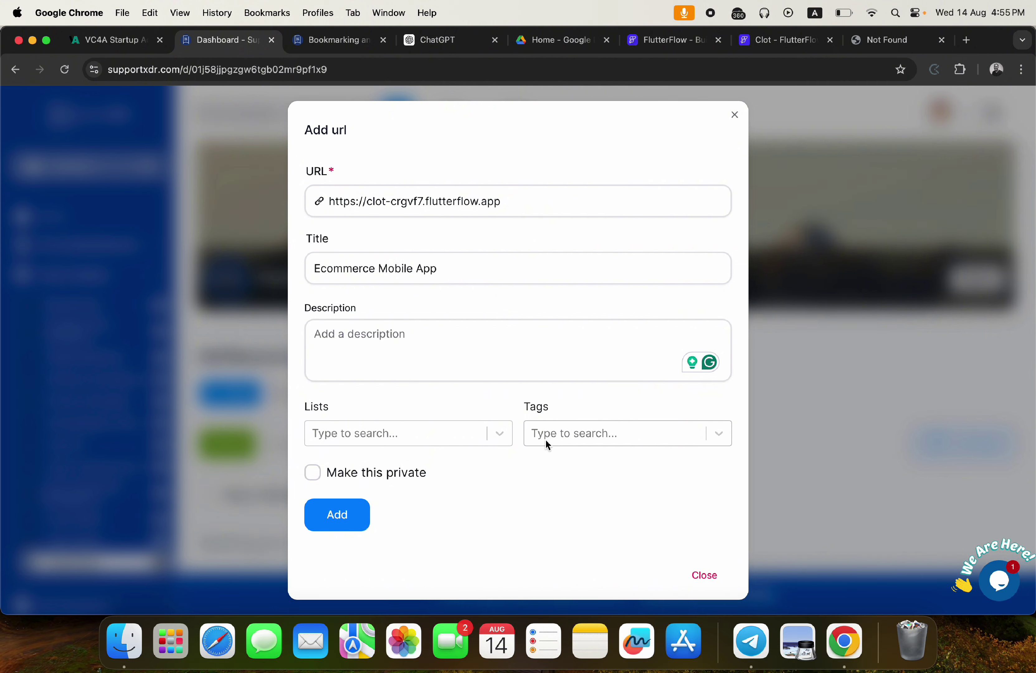
{"action": "left_click", "coordinate": [348, 525]}
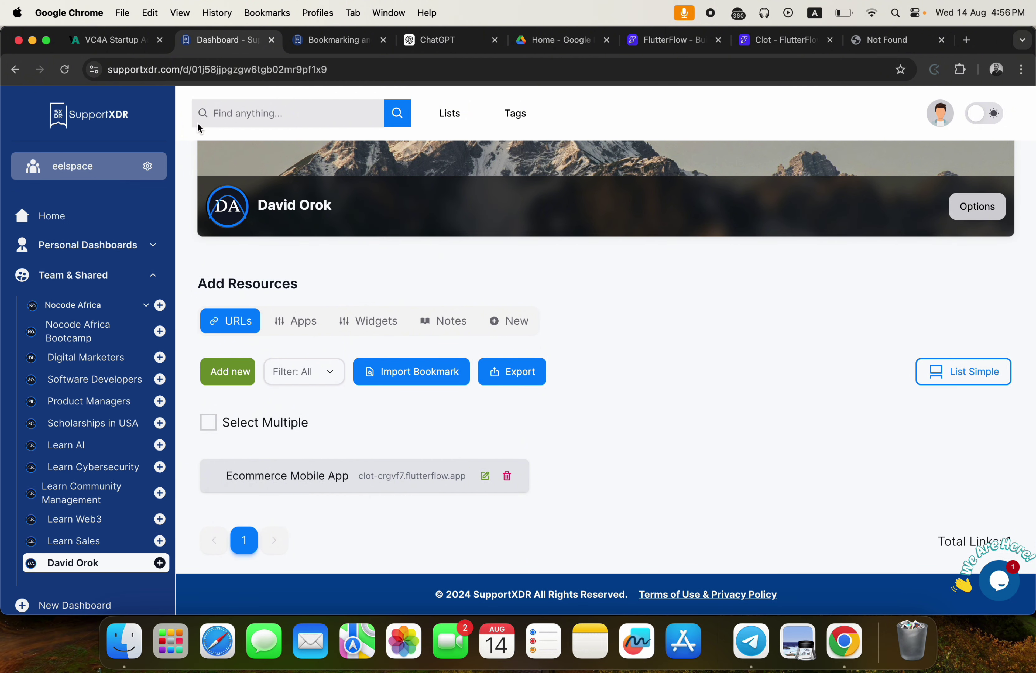
- Review the Start your business course page in the VC4A Startup Academy and switch to Google Drive
{"action": "left_click", "coordinate": [110, 42]}
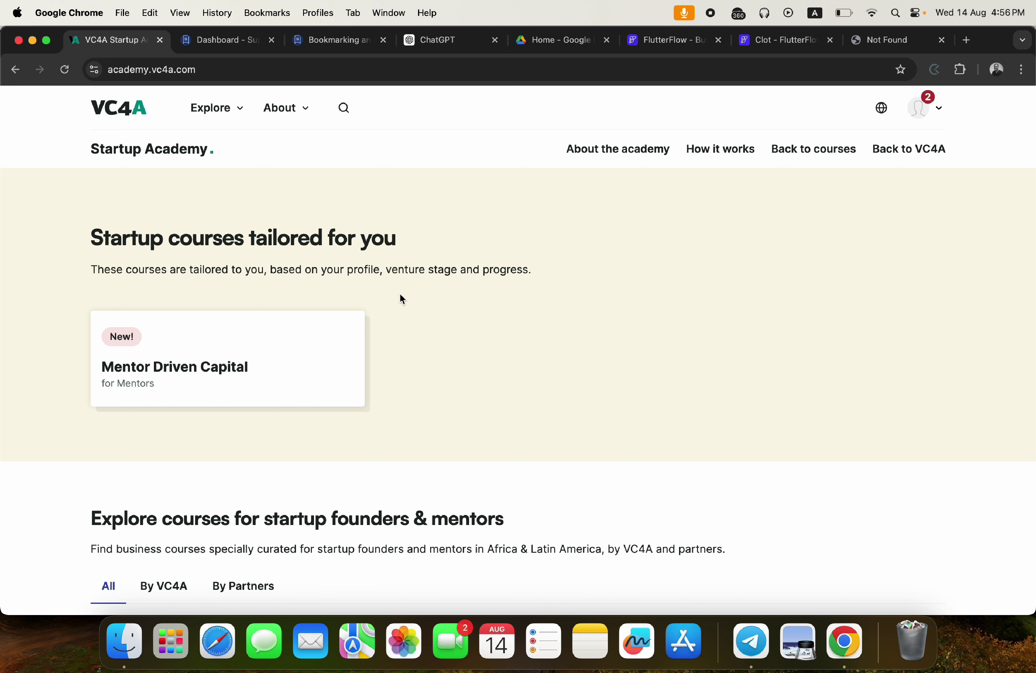
{"action": "scroll", "coordinate": [401, 297], "scroll_direction": "down", "scroll_amount": 8}
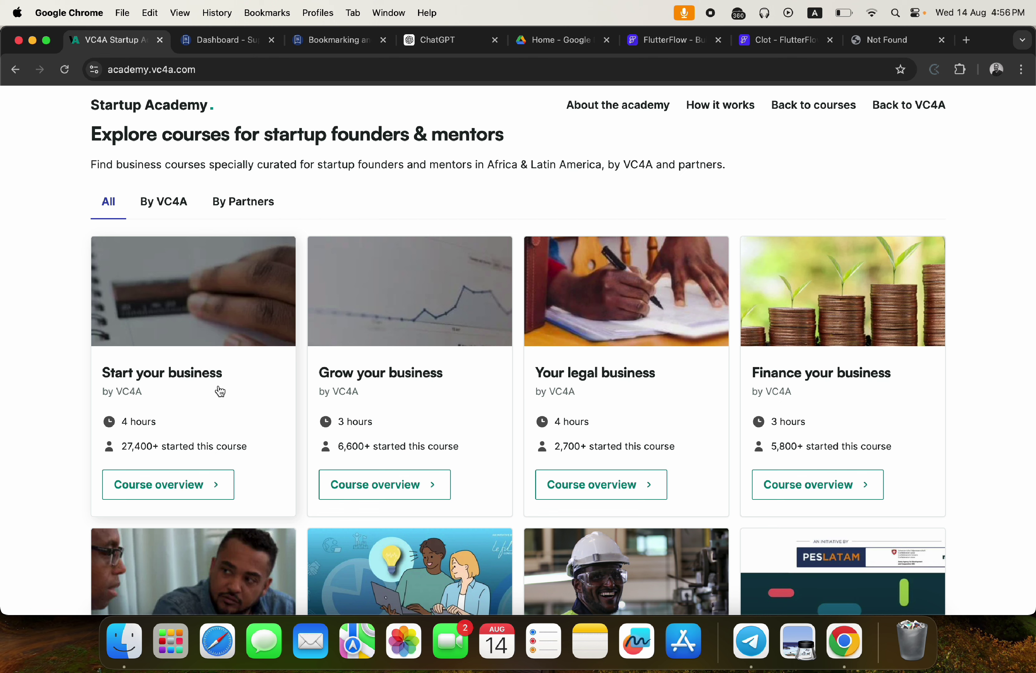
{"action": "left_click", "coordinate": [189, 384]}
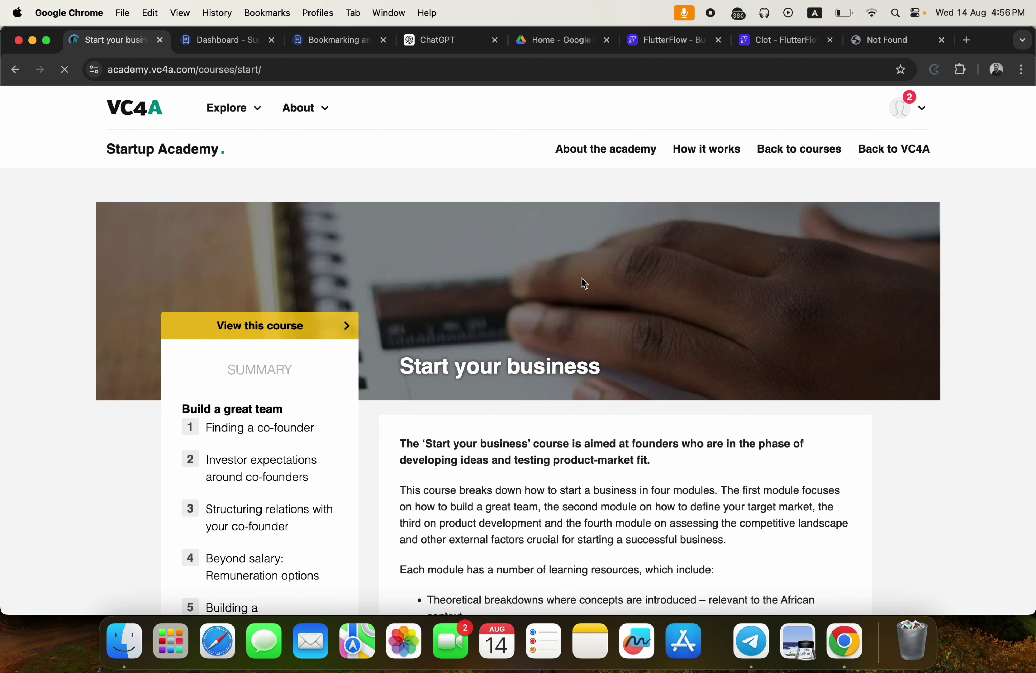
{"action": "scroll", "coordinate": [596, 356], "scroll_direction": "down", "scroll_amount": 10}
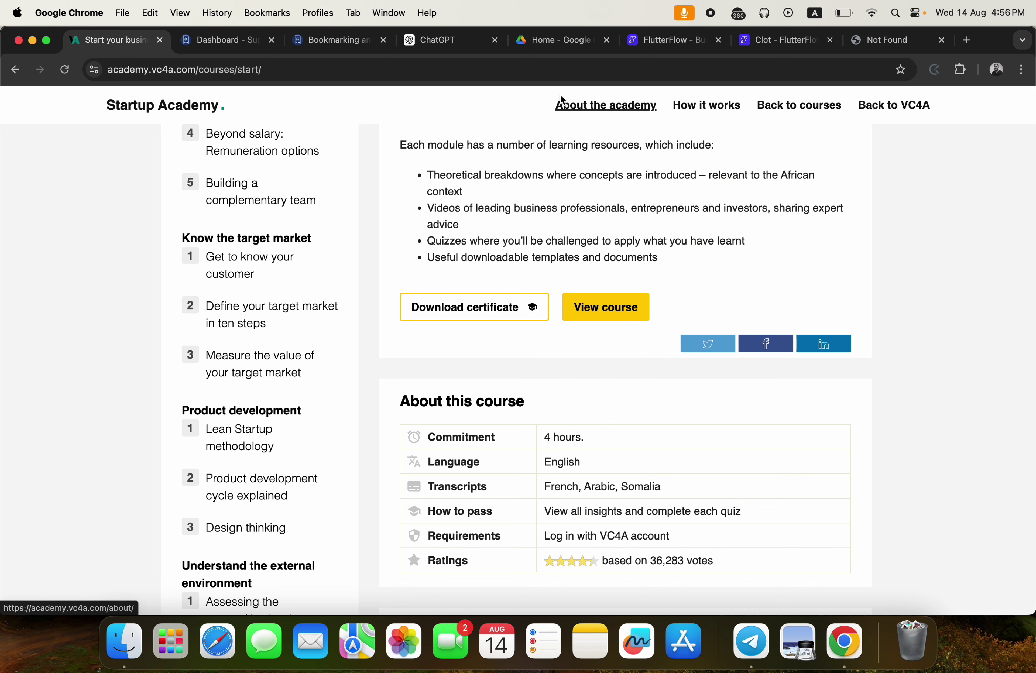
{"action": "left_click", "coordinate": [552, 46]}
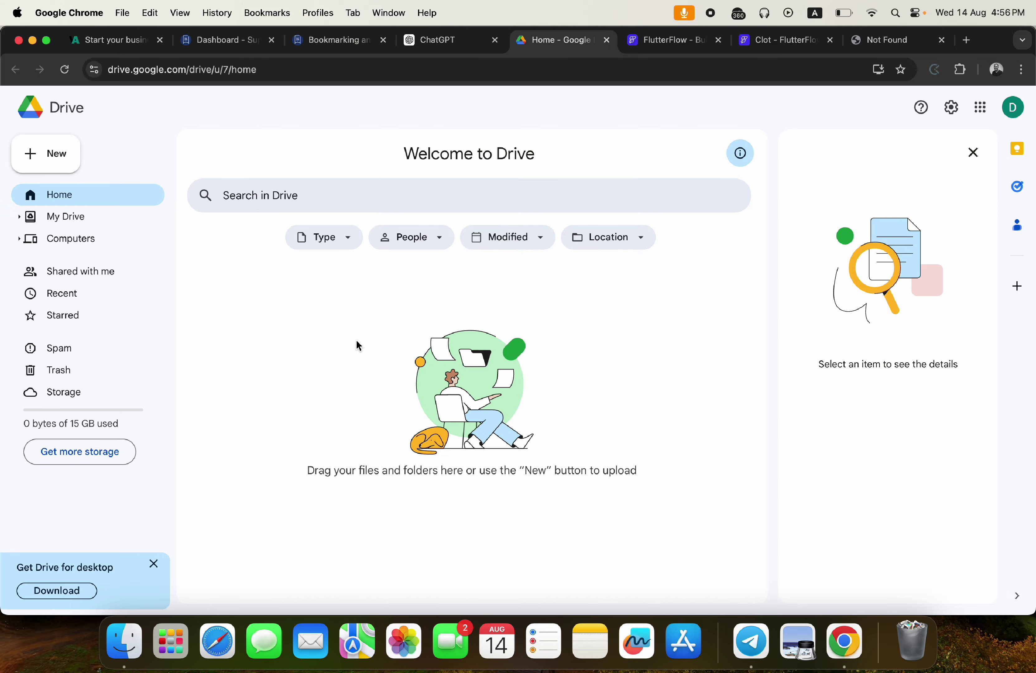
- Try to bring the Start your business certificate PDF from the Finder's Downloads folder into Google Drive
{"action": "key", "text": "ctrl+Up"}
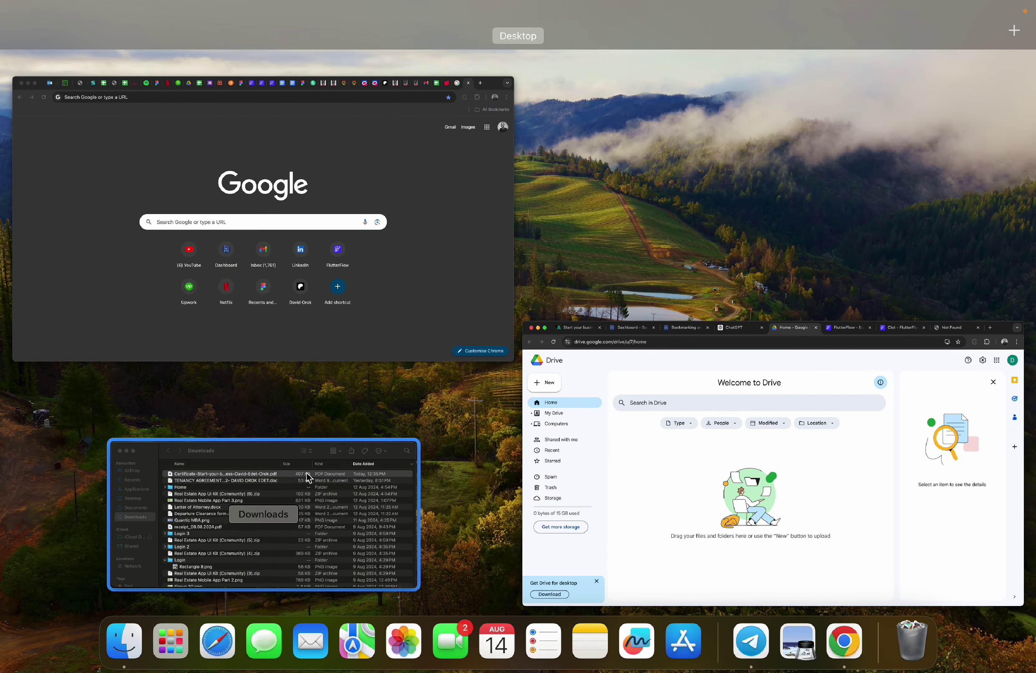
{"action": "left_click", "coordinate": [297, 487]}
{"action": "left_click_drag", "start_coordinate": [376, 382], "coordinate": [380, 296]}
{"action": "left_click_drag", "start_coordinate": [423, 387], "coordinate": [635, 212]}
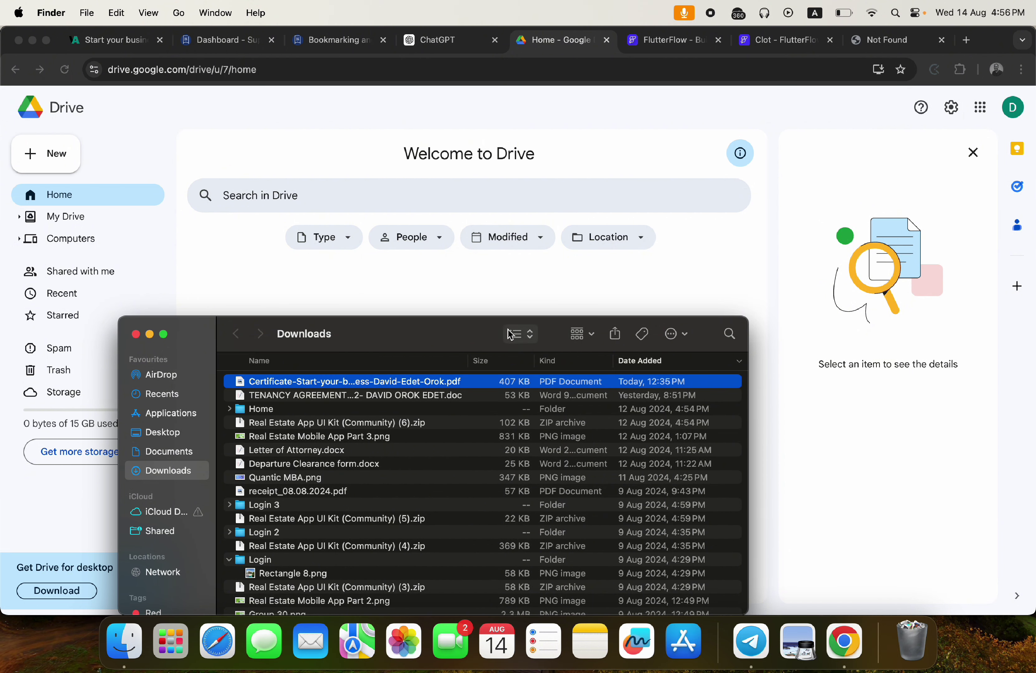
{"action": "left_click_drag", "start_coordinate": [450, 386], "coordinate": [761, 291]}
{"action": "left_click", "coordinate": [760, 284]}
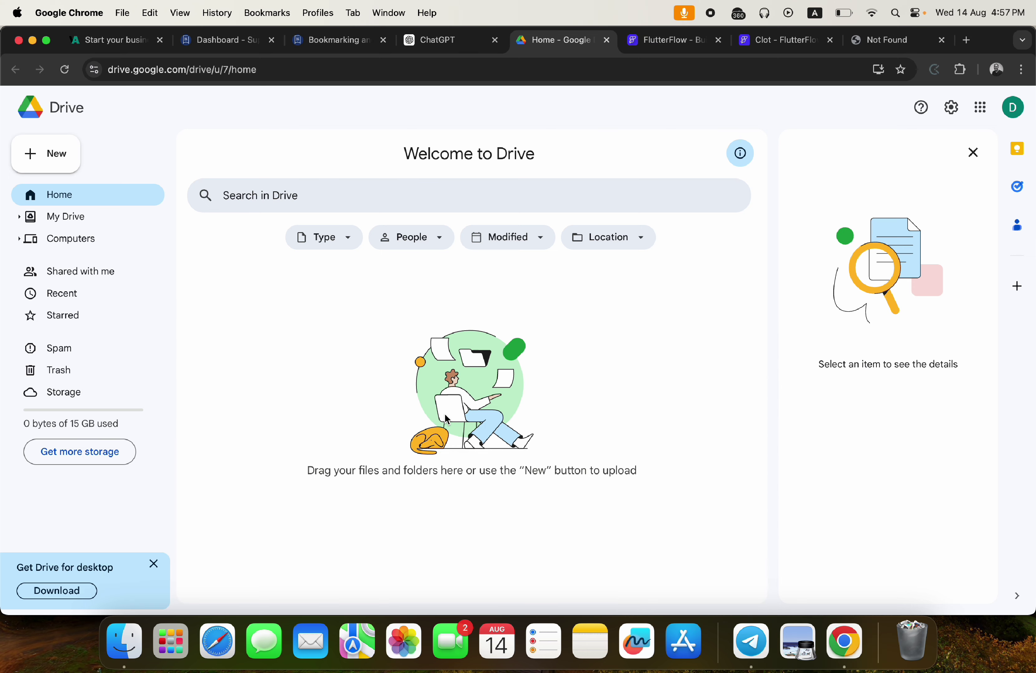
- Upload the Start your business certificate PDF to Google Drive, finding the file by searching for certificate-start
{"action": "left_click", "coordinate": [53, 154]}
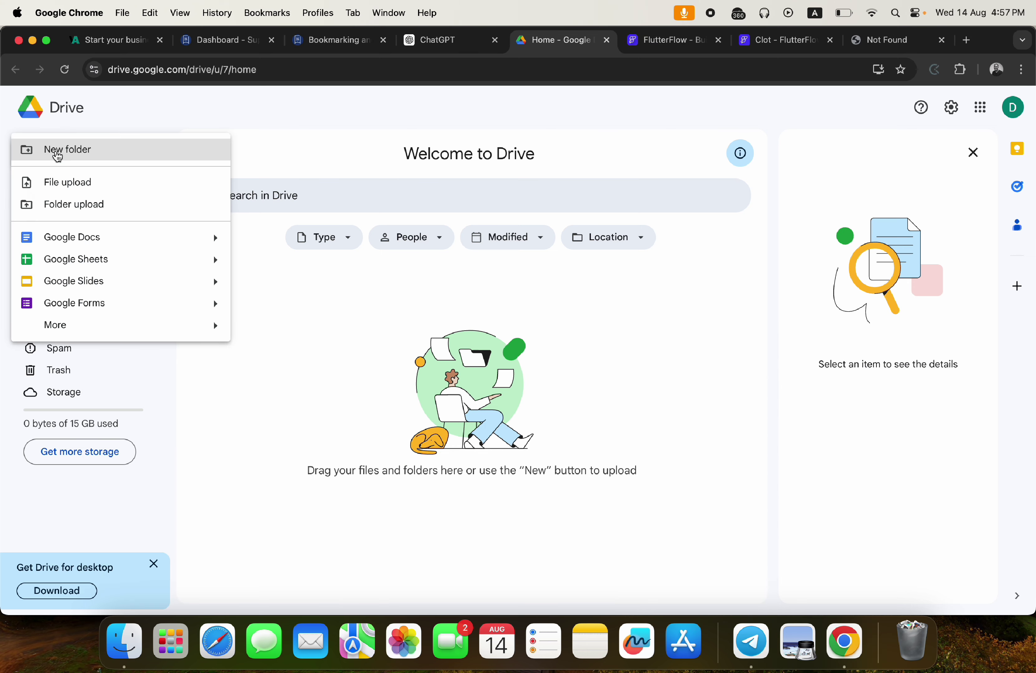
{"action": "left_click", "coordinate": [83, 186]}
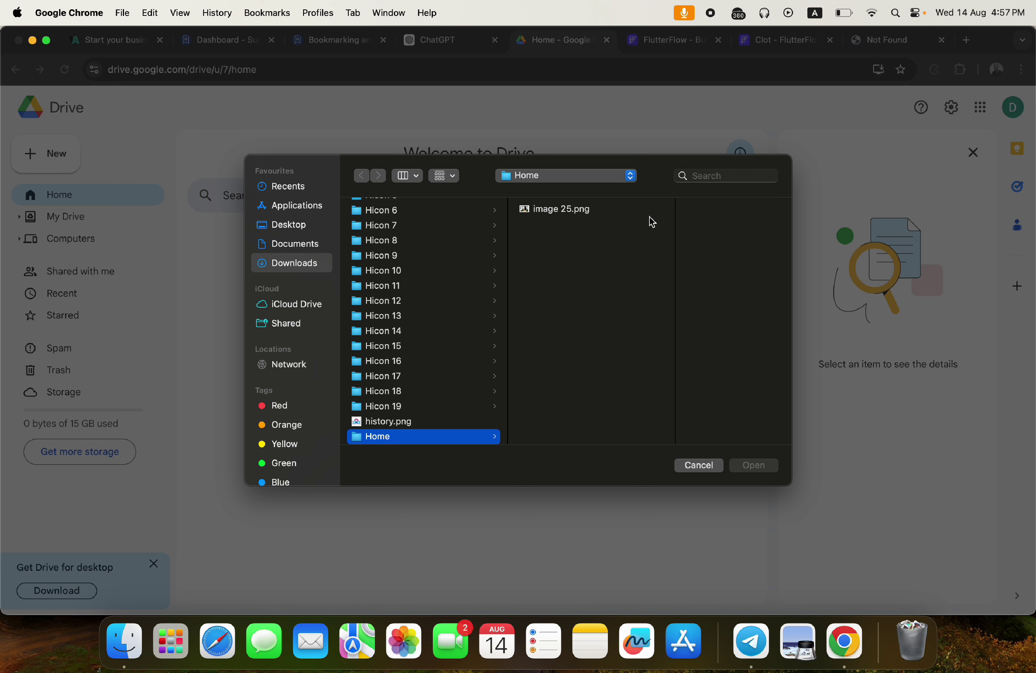
{"action": "left_click", "coordinate": [303, 264]}
{"action": "left_click", "coordinate": [697, 177]}
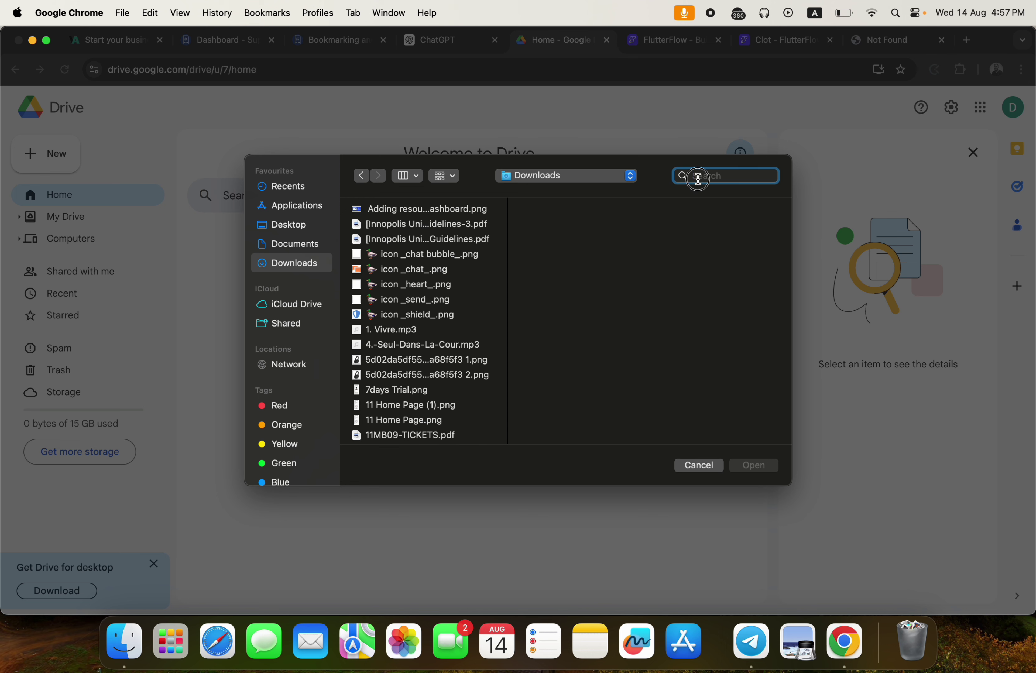
{"action": "type", "text": "certific"}
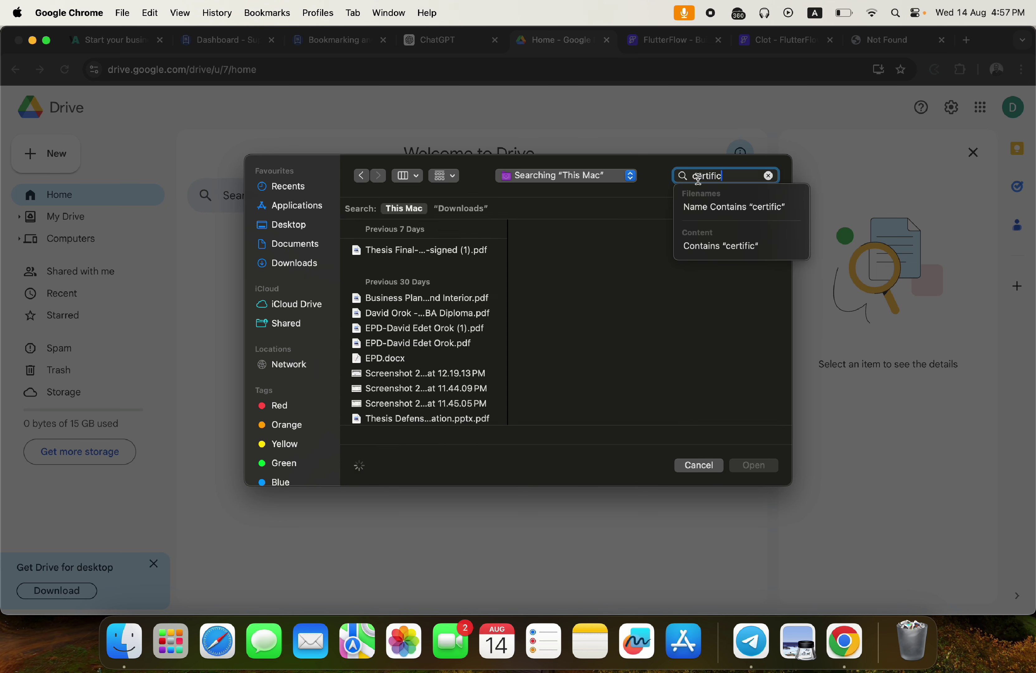
{"action": "type", "text": "ate-start"}
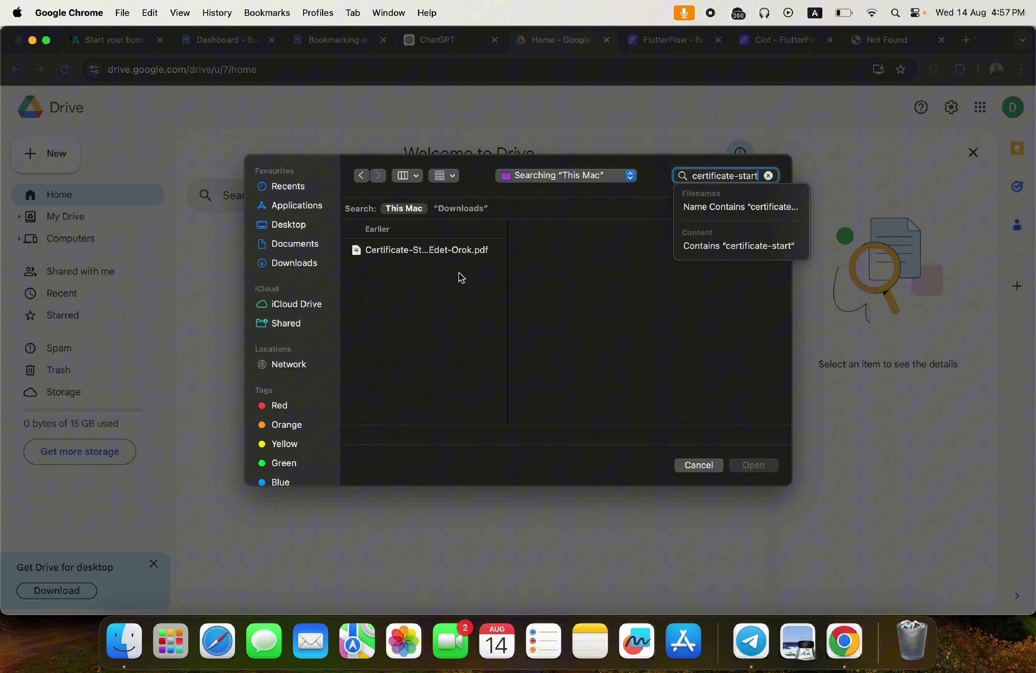
{"action": "left_click", "coordinate": [413, 252]}
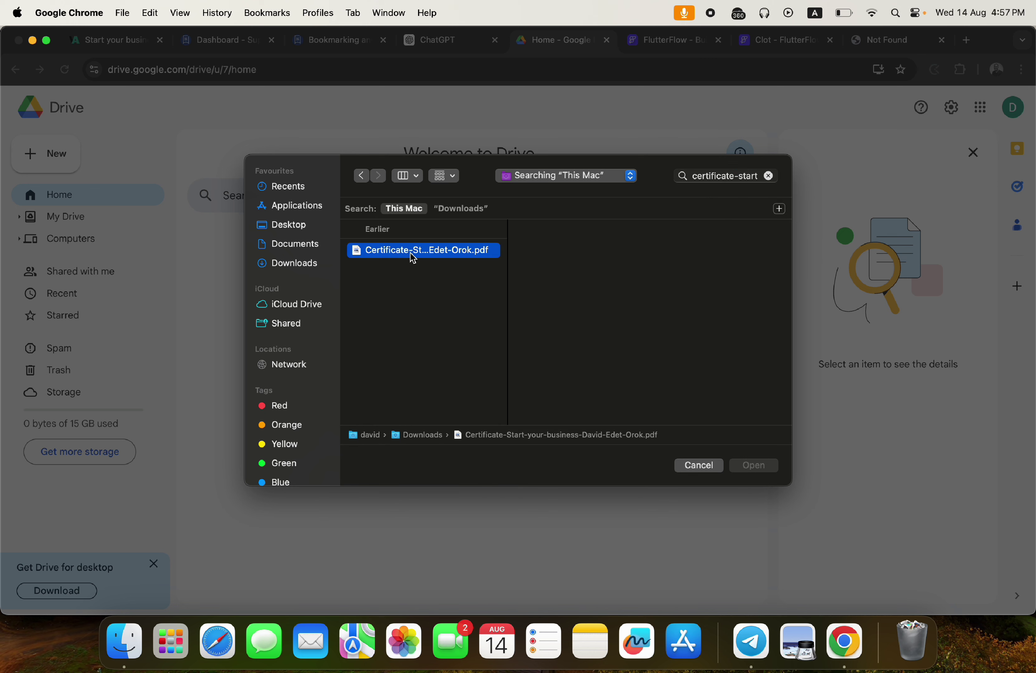
{"action": "left_click", "coordinate": [755, 466]}
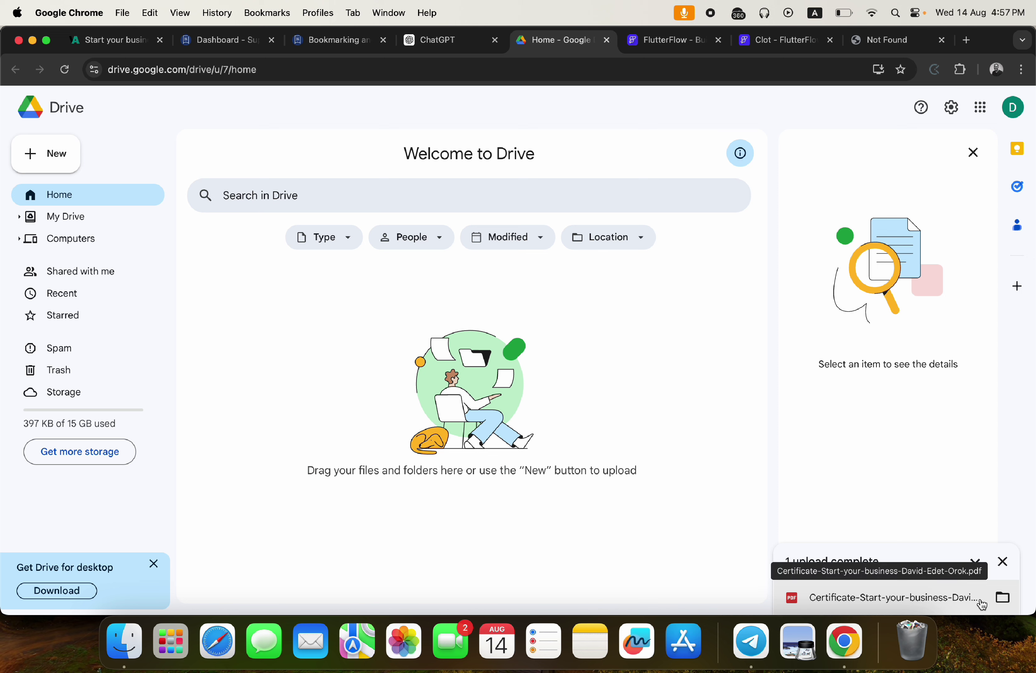
- Share the uploaded Start your business certificate PDF with Anyone with the link as Viewer and copy its link
{"action": "left_click", "coordinate": [1005, 598]}
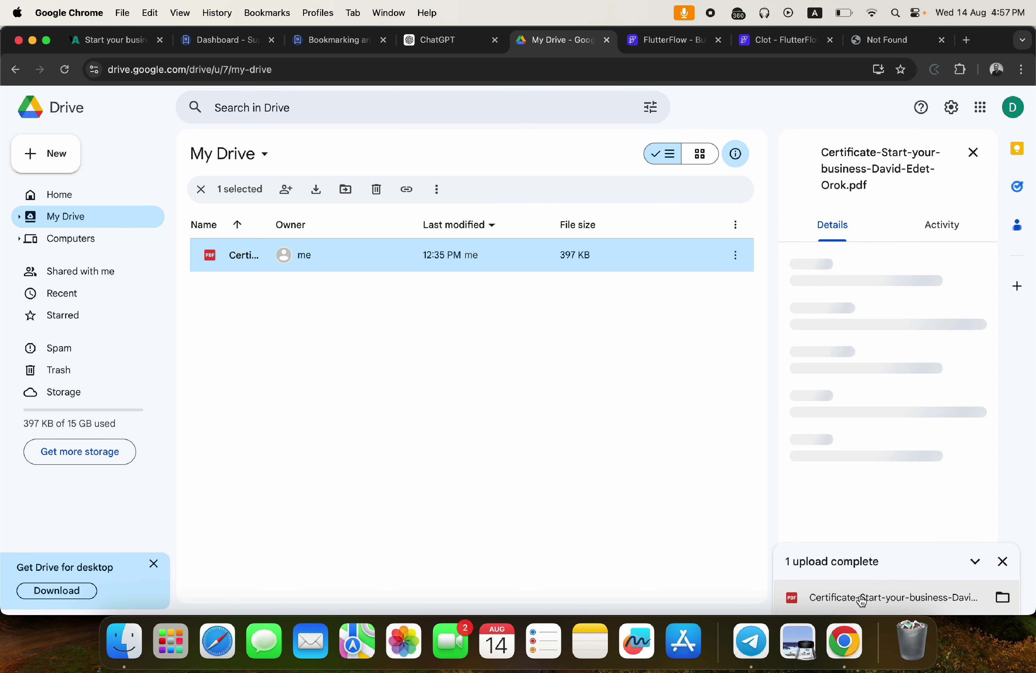
{"action": "left_click", "coordinate": [737, 257]}
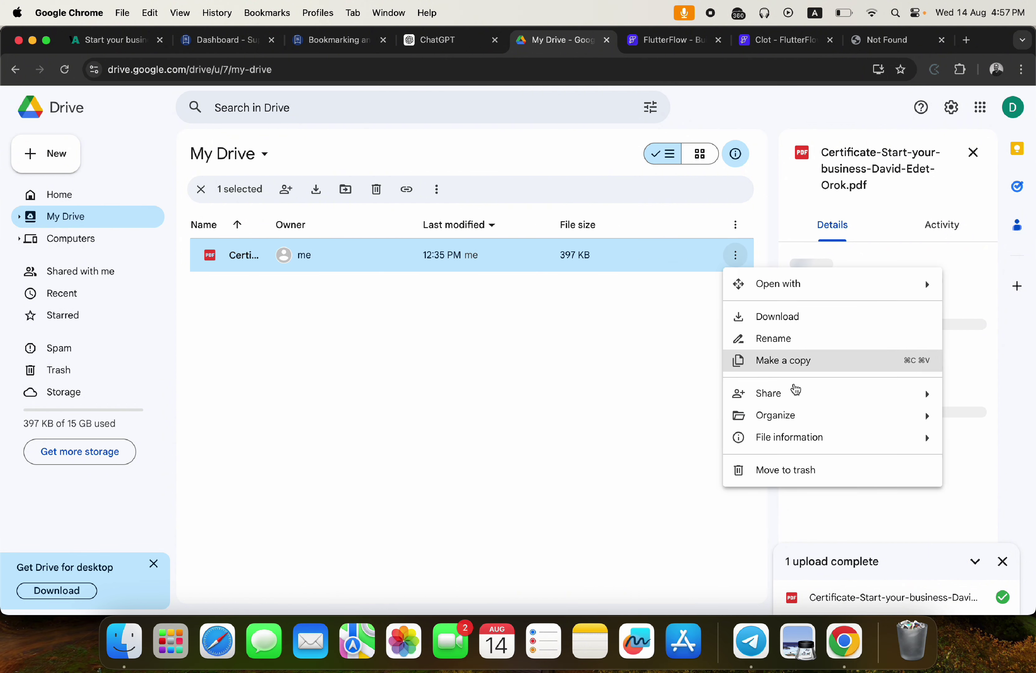
{"action": "mouse_move", "coordinate": [784, 393]}
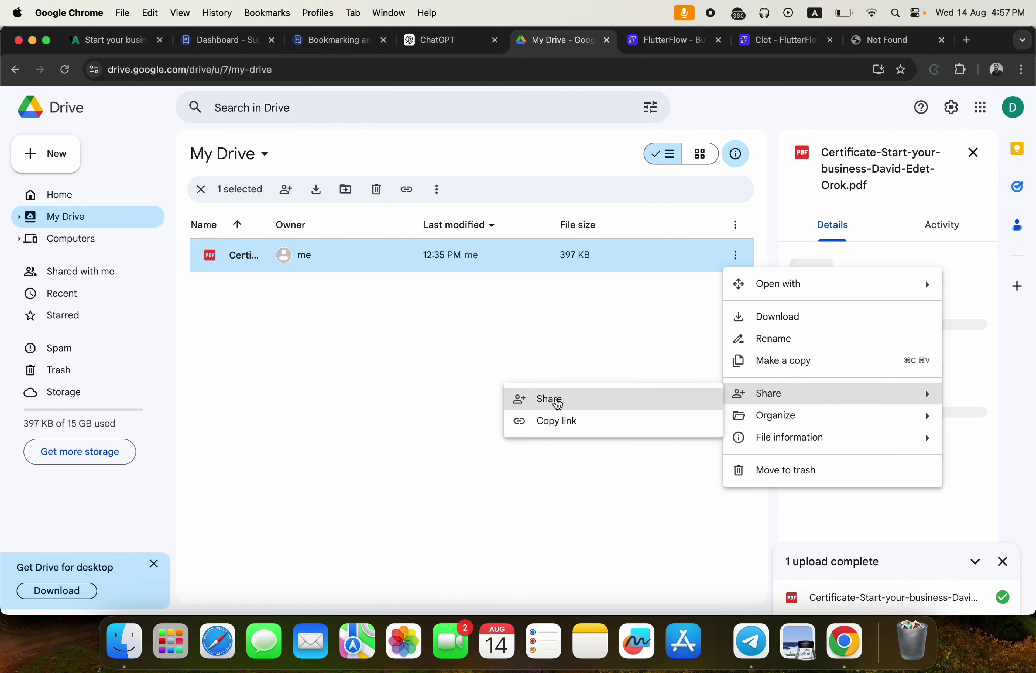
{"action": "left_click", "coordinate": [557, 401]}
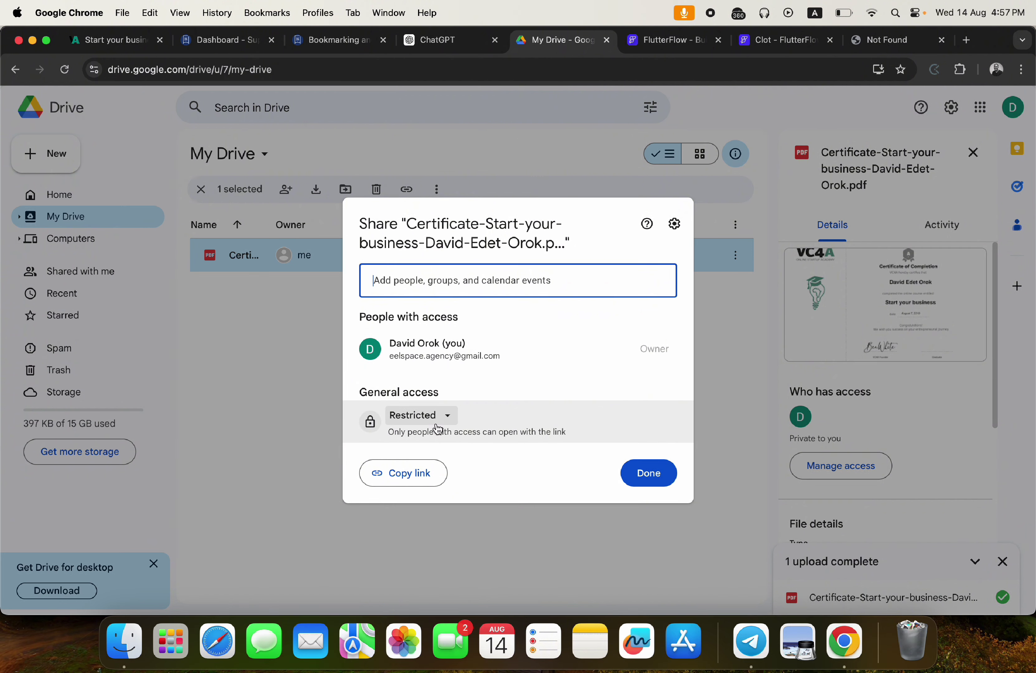
{"action": "left_click", "coordinate": [430, 415]}
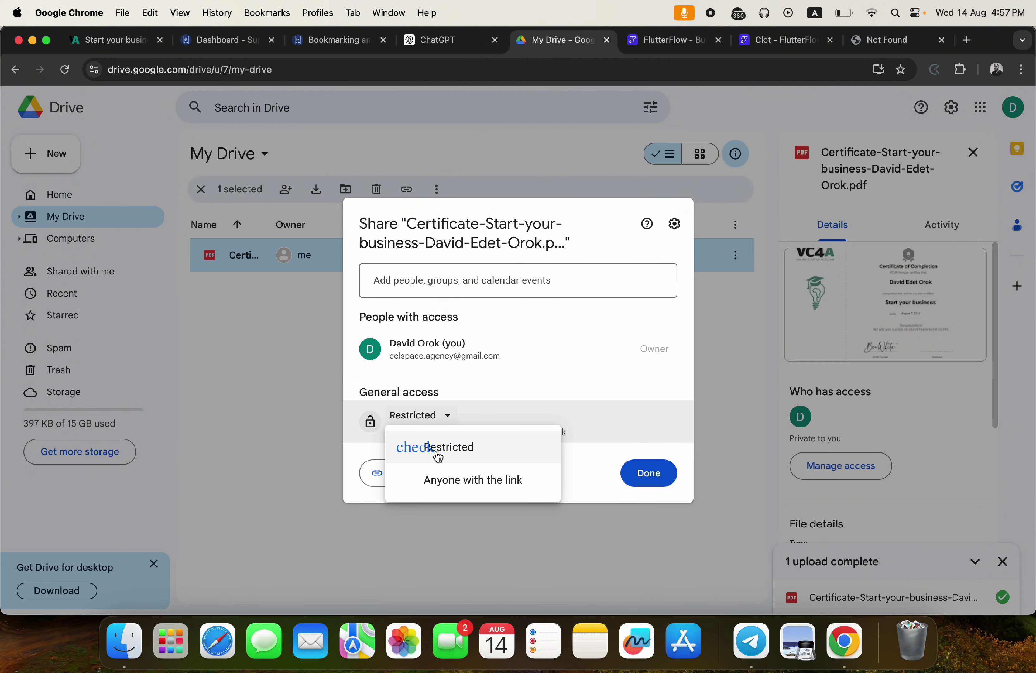
{"action": "left_click", "coordinate": [442, 481]}
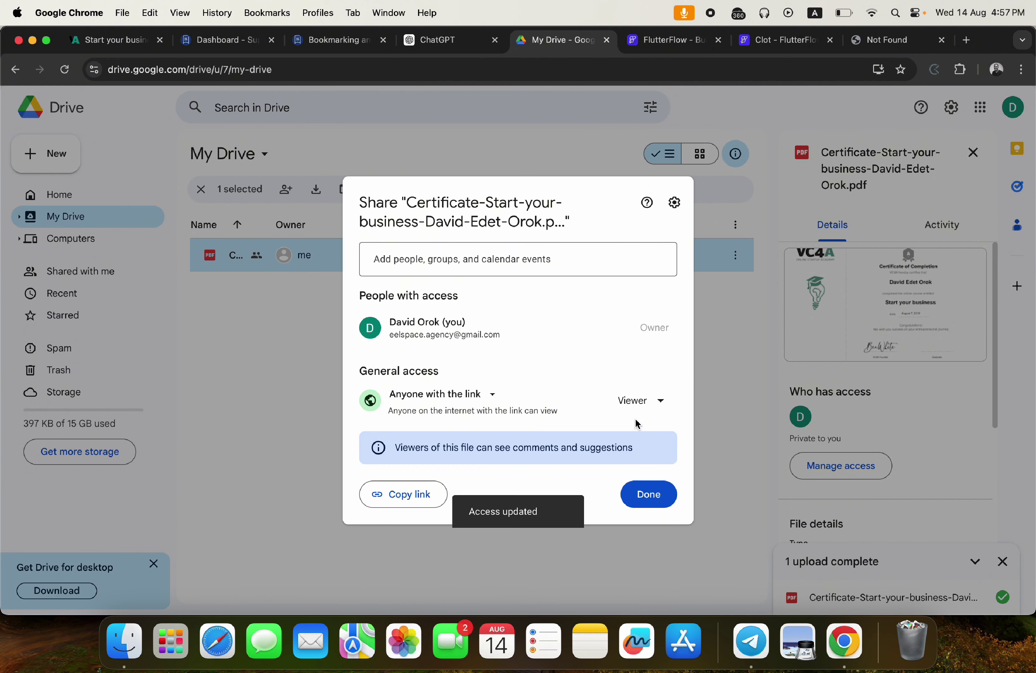
{"action": "left_click", "coordinate": [412, 495]}
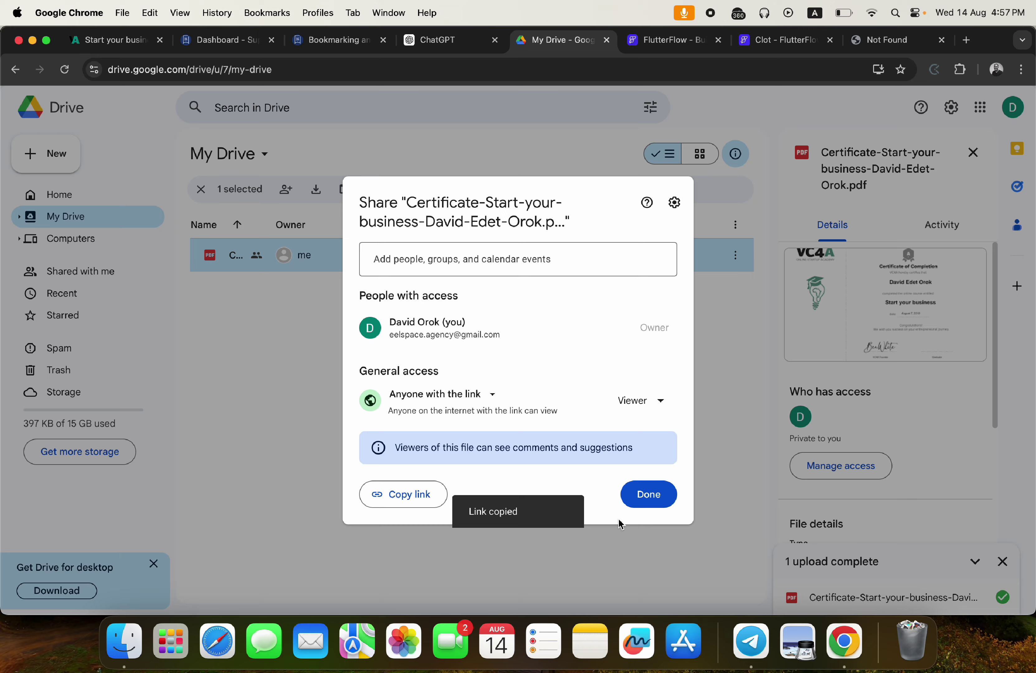
{"action": "left_click", "coordinate": [644, 494]}
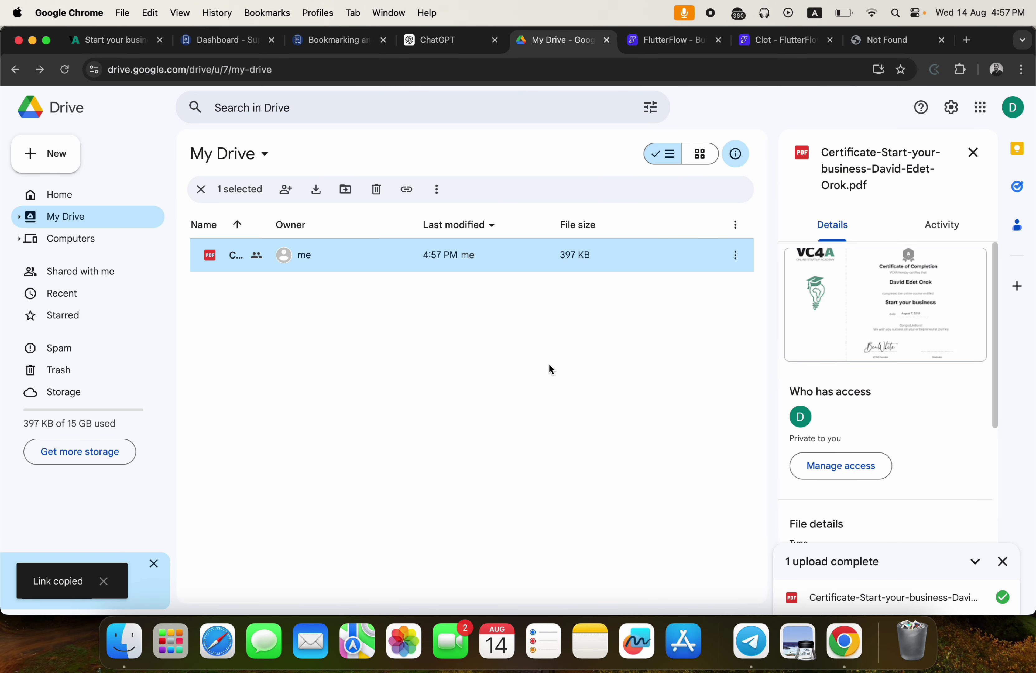
- Switch to the SupportXDR dashboard and add the copied Google Drive certificate link as a new URL resource, keeping the fetched title
{"action": "left_click", "coordinate": [215, 41]}
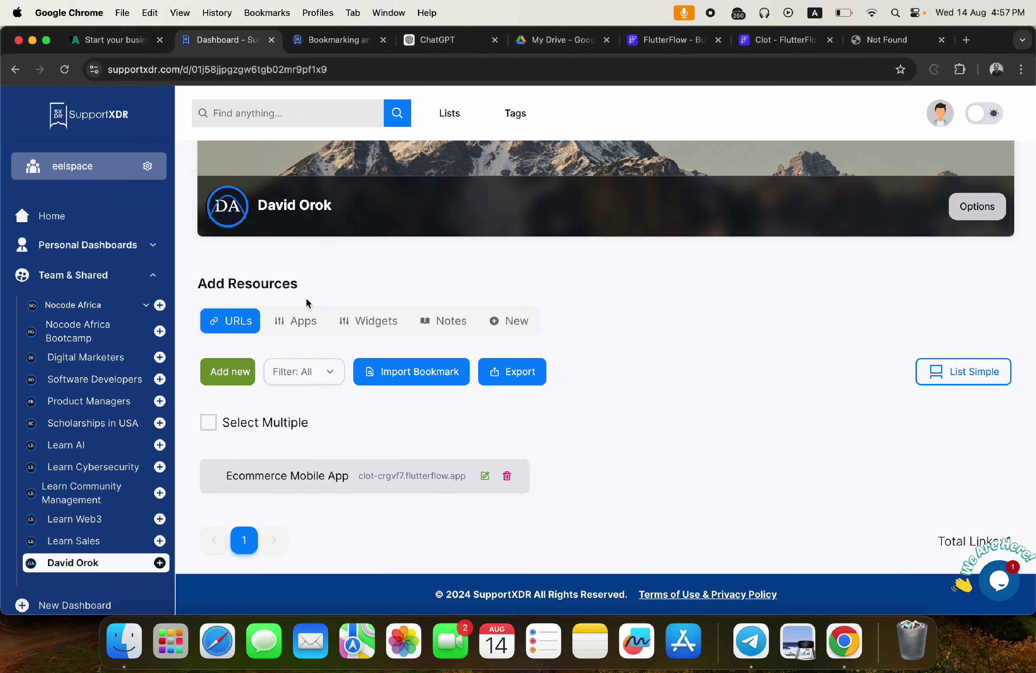
{"action": "left_click", "coordinate": [229, 372]}
{"action": "left_click", "coordinate": [375, 205]}
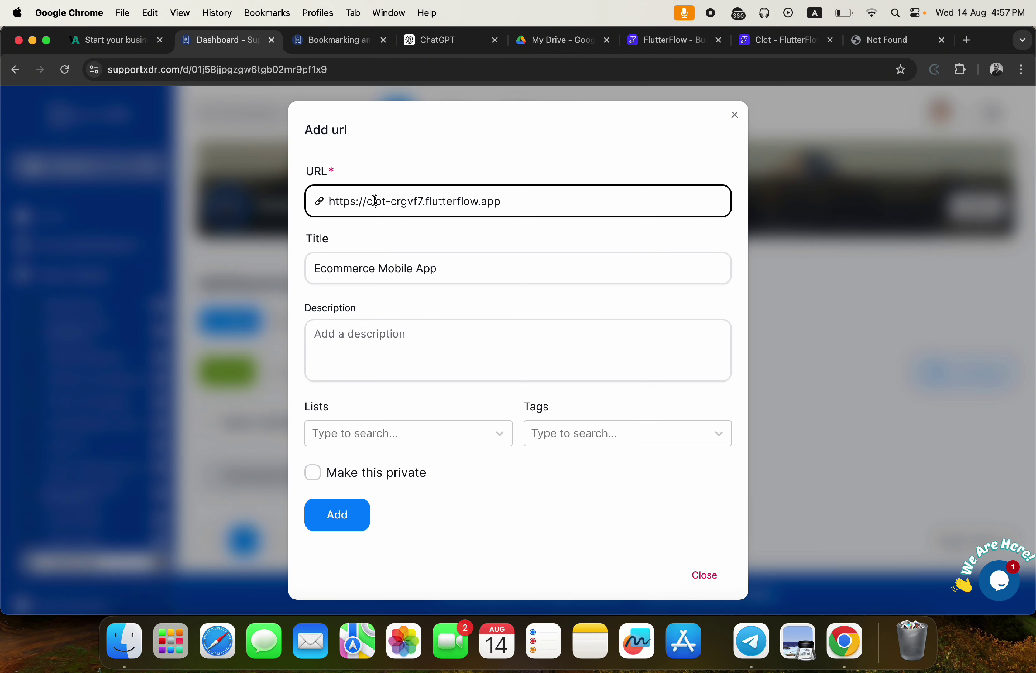
{"action": "key", "text": "super+a"}
{"action": "key", "text": "super+v"}
{"action": "left_click", "coordinate": [368, 270]}
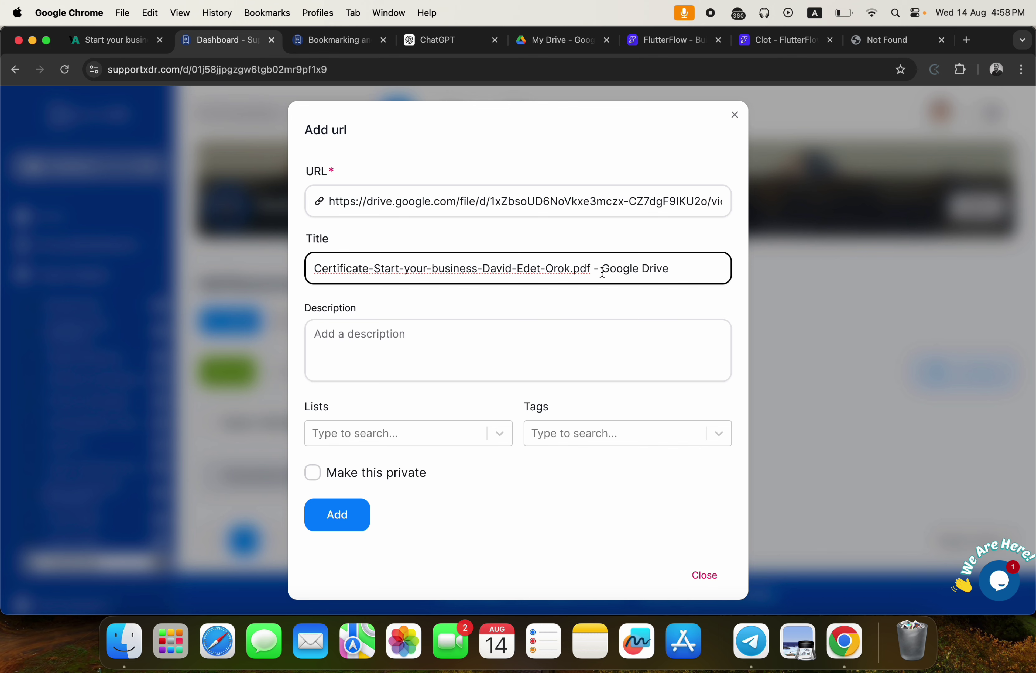
{"action": "left_click", "coordinate": [336, 521]}
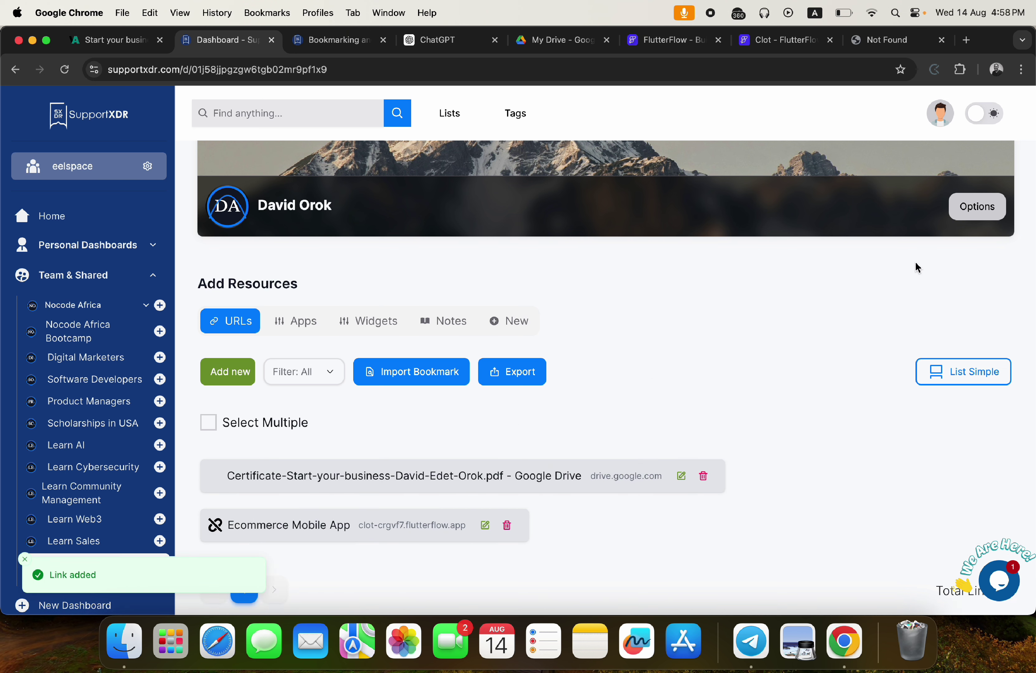
- Make the personal-name dashboard publicly viewable through its share link and copy that link
{"action": "left_click", "coordinate": [969, 215]}
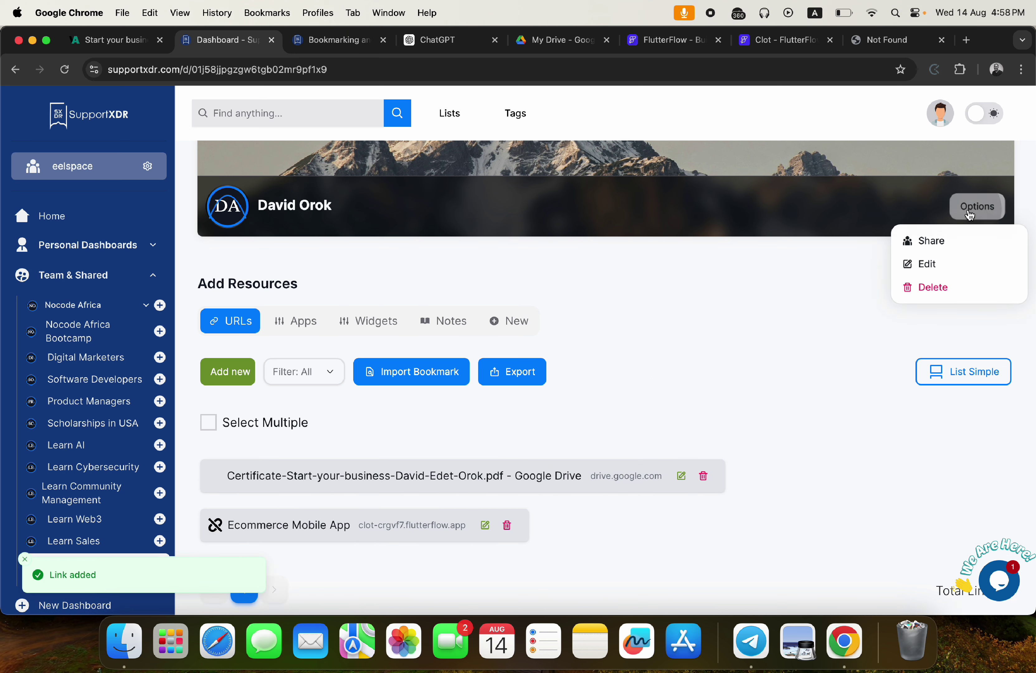
{"action": "left_click", "coordinate": [936, 242]}
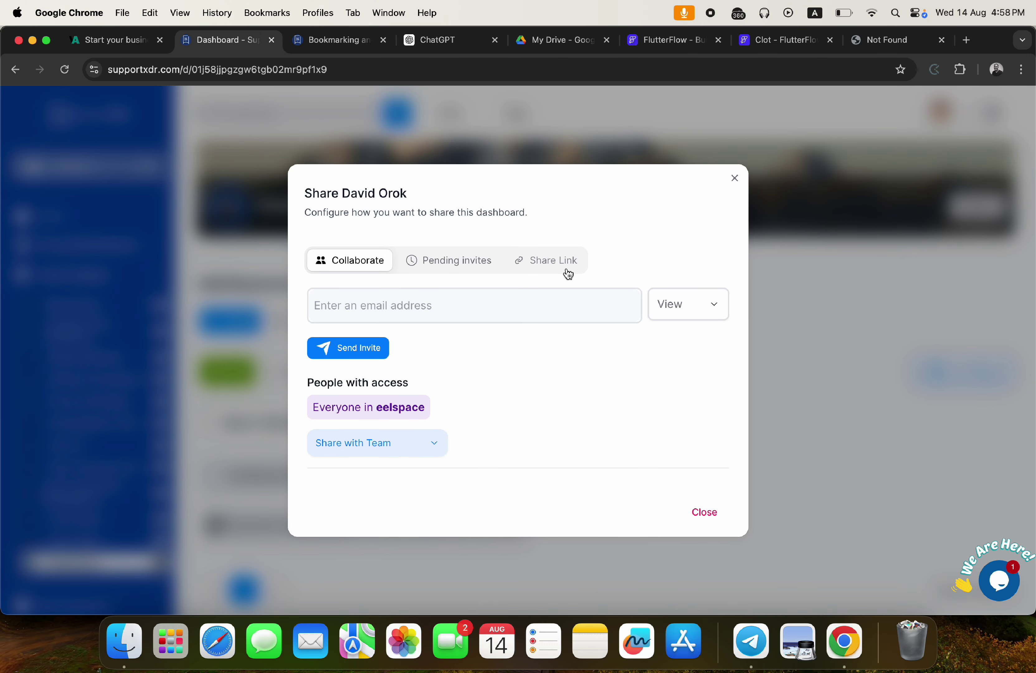
{"action": "left_click", "coordinate": [557, 262]}
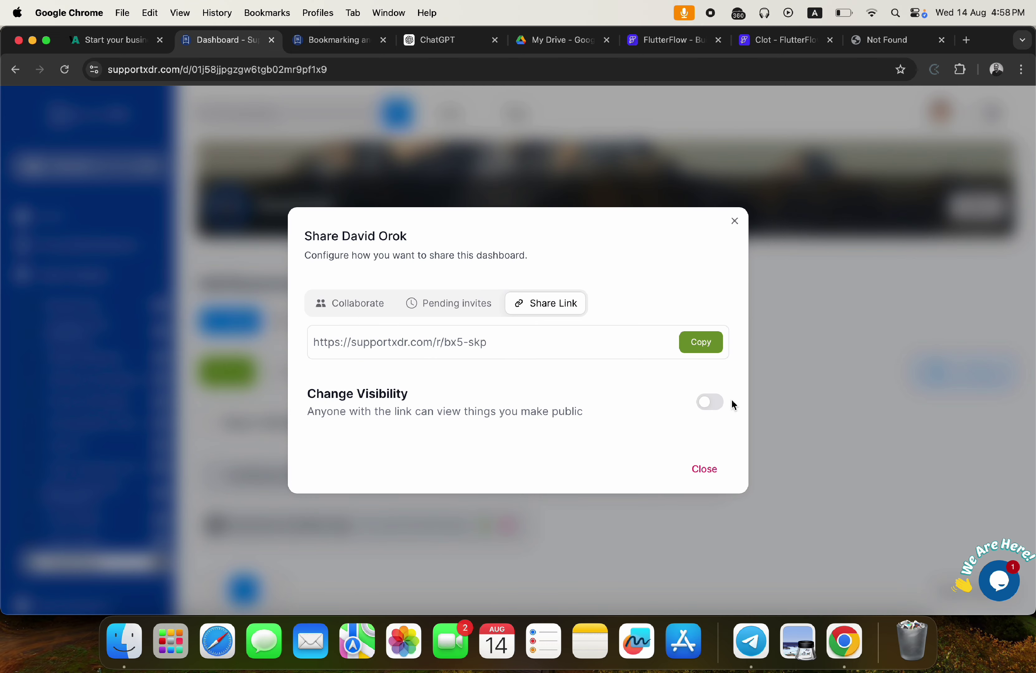
{"action": "left_click", "coordinate": [716, 405]}
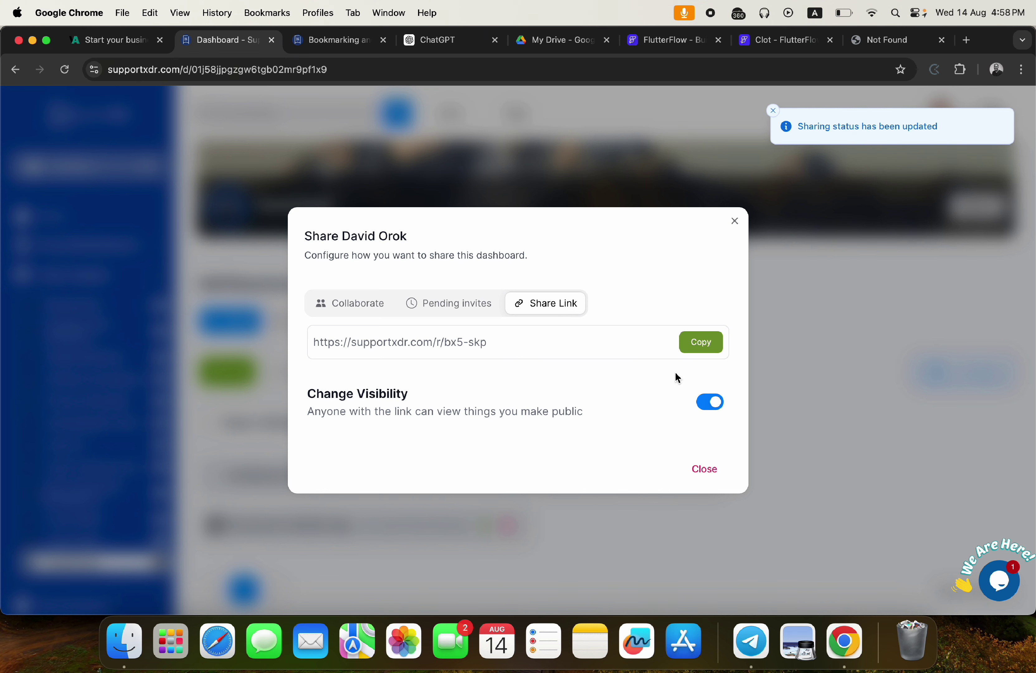
{"action": "left_click", "coordinate": [707, 343]}
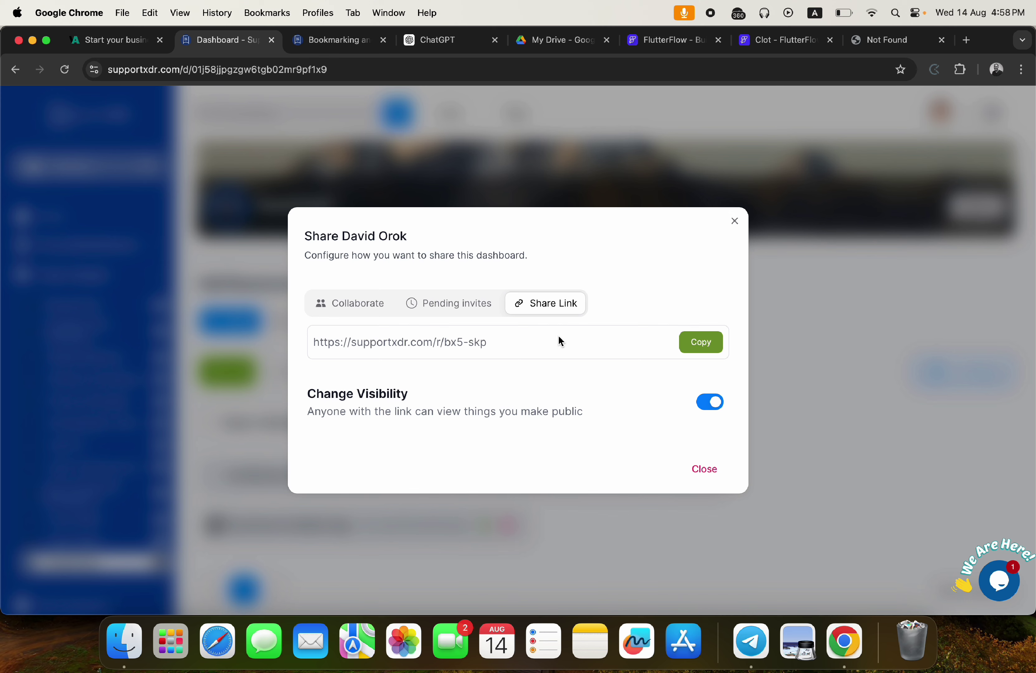
{"action": "left_click", "coordinate": [696, 345]}
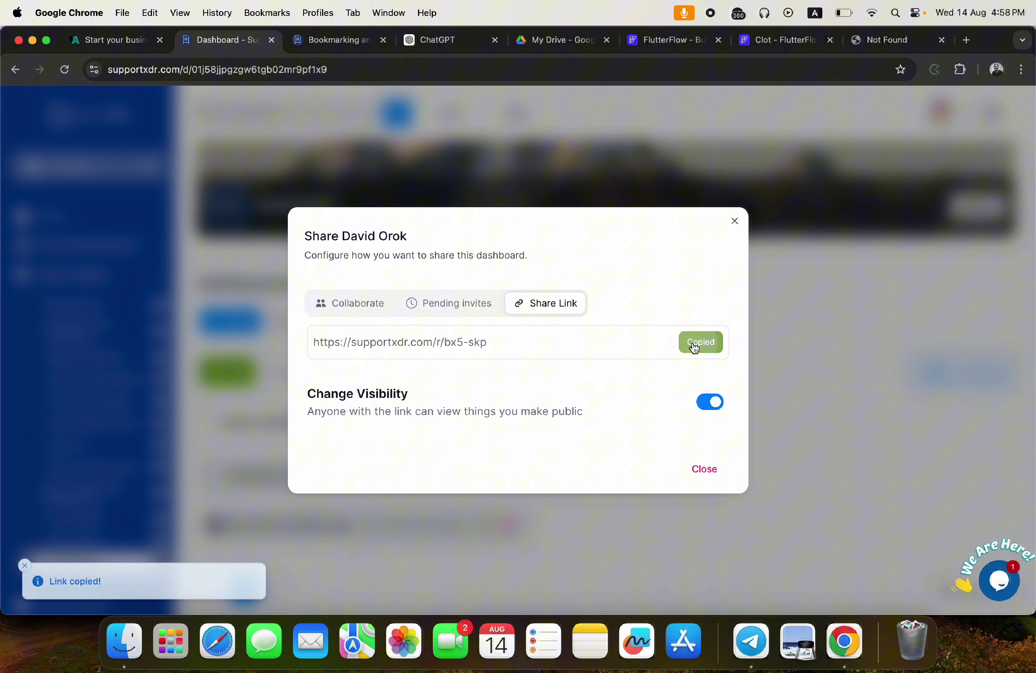
{"action": "left_click", "coordinate": [737, 223]}
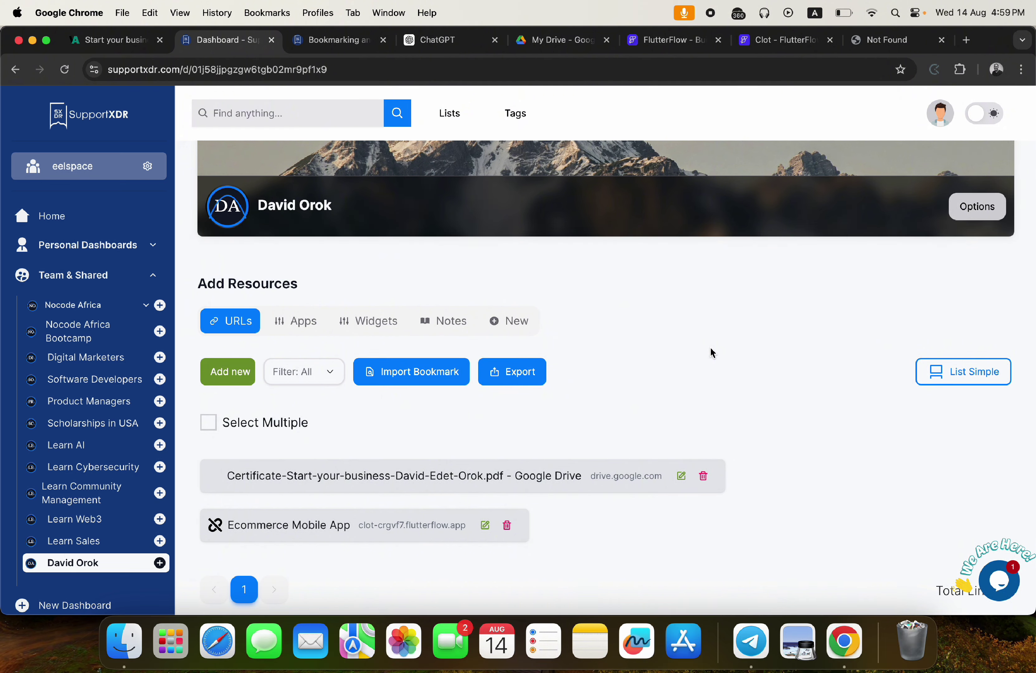
- Review the use cases and features sections on the SupportXDR website's home page
{"action": "left_click", "coordinate": [328, 40]}
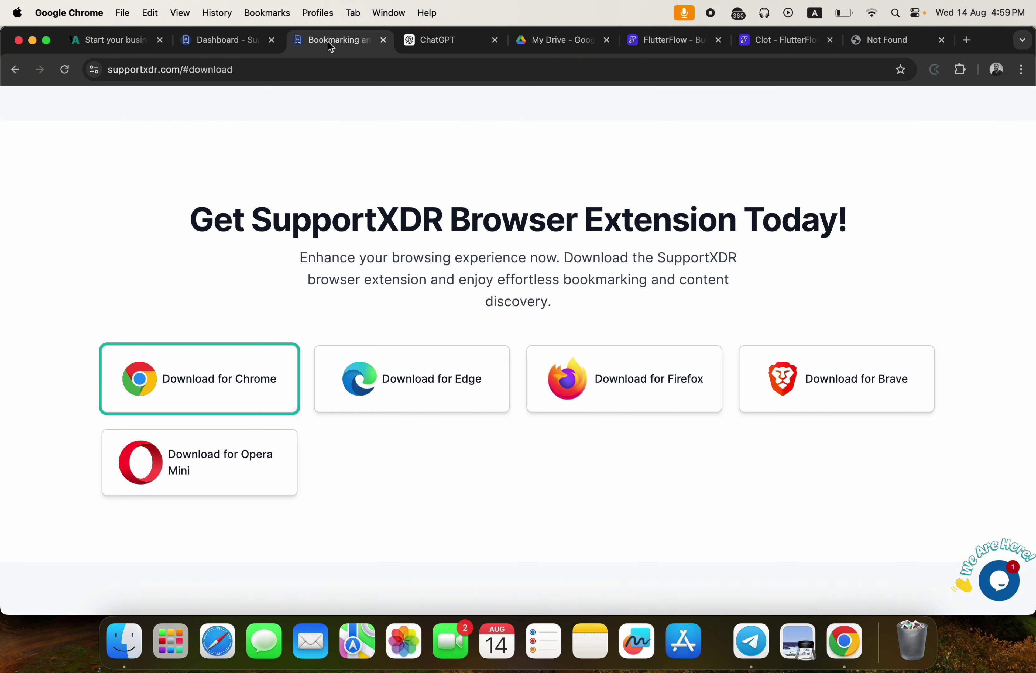
{"action": "left_click", "coordinate": [546, 355]}
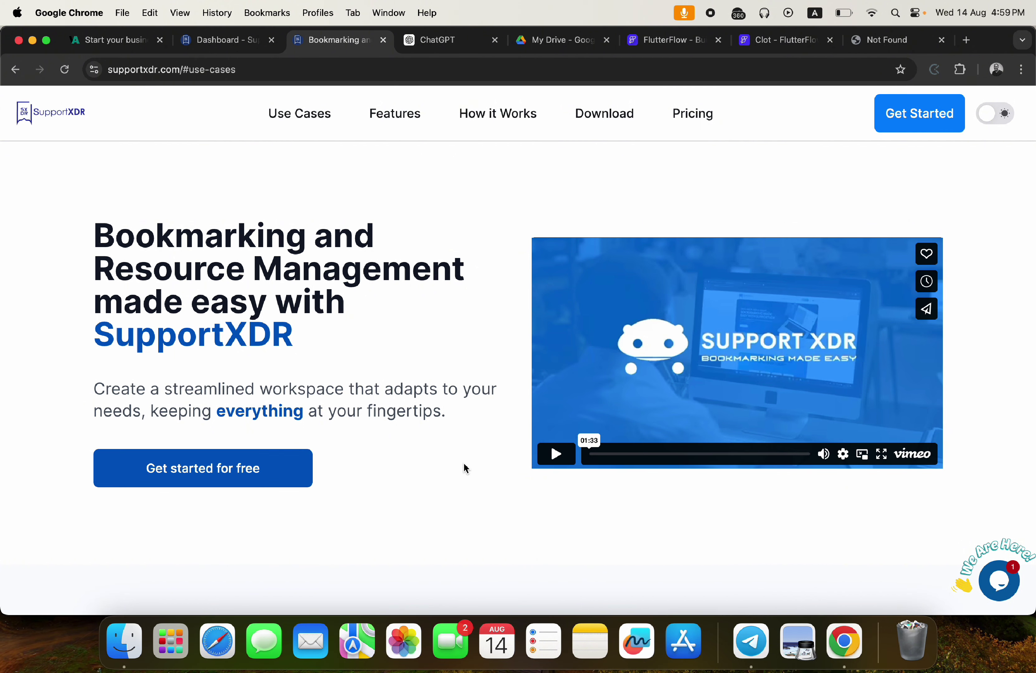
{"action": "scroll", "coordinate": [463, 464], "scroll_direction": "down", "scroll_amount": 10}
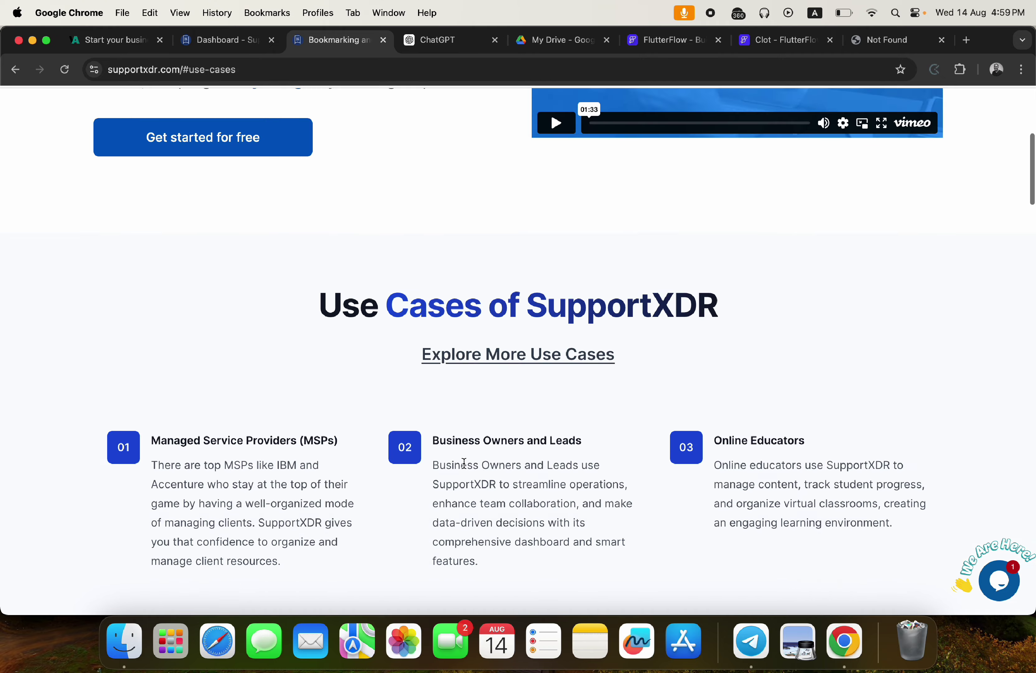
{"action": "scroll", "coordinate": [464, 467], "scroll_direction": "up", "scroll_amount": 15}
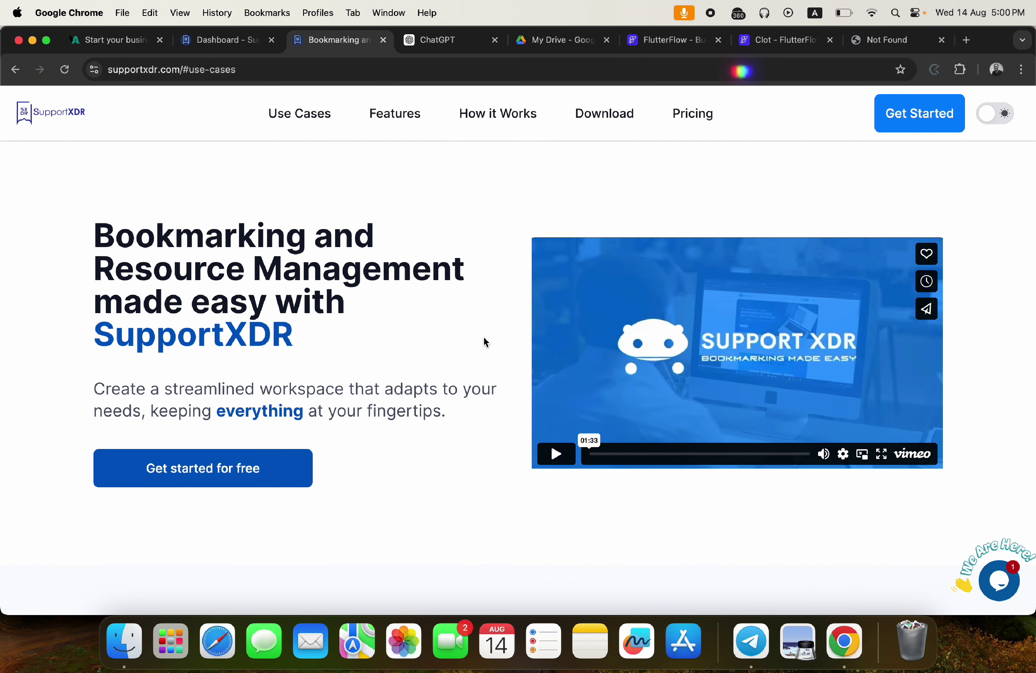
{"action": "scroll", "coordinate": [484, 339], "scroll_direction": "down", "scroll_amount": 15}
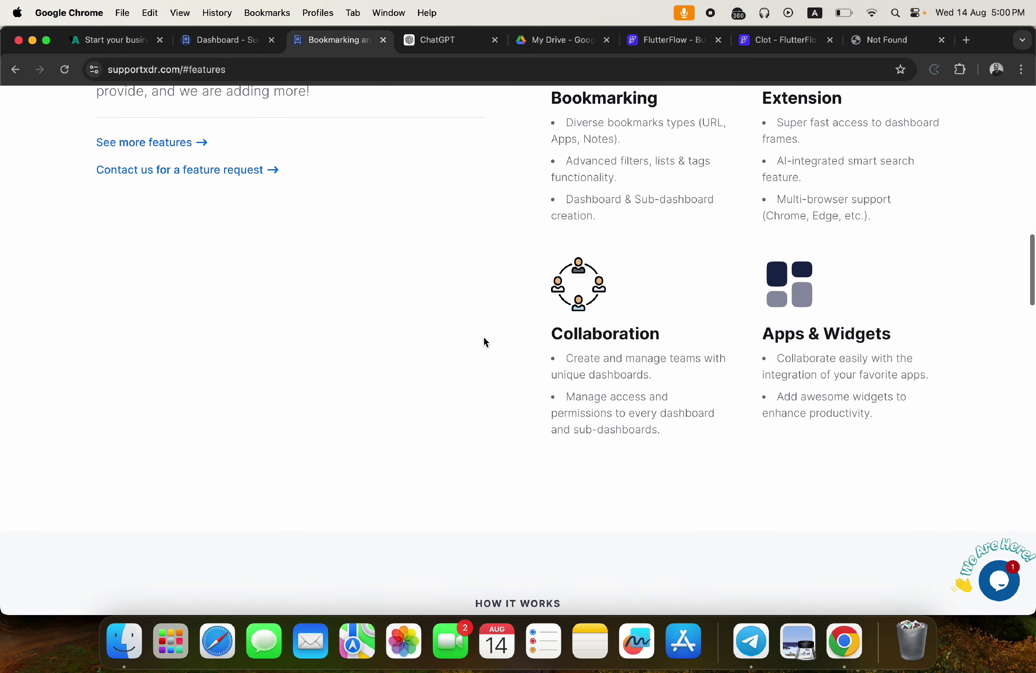